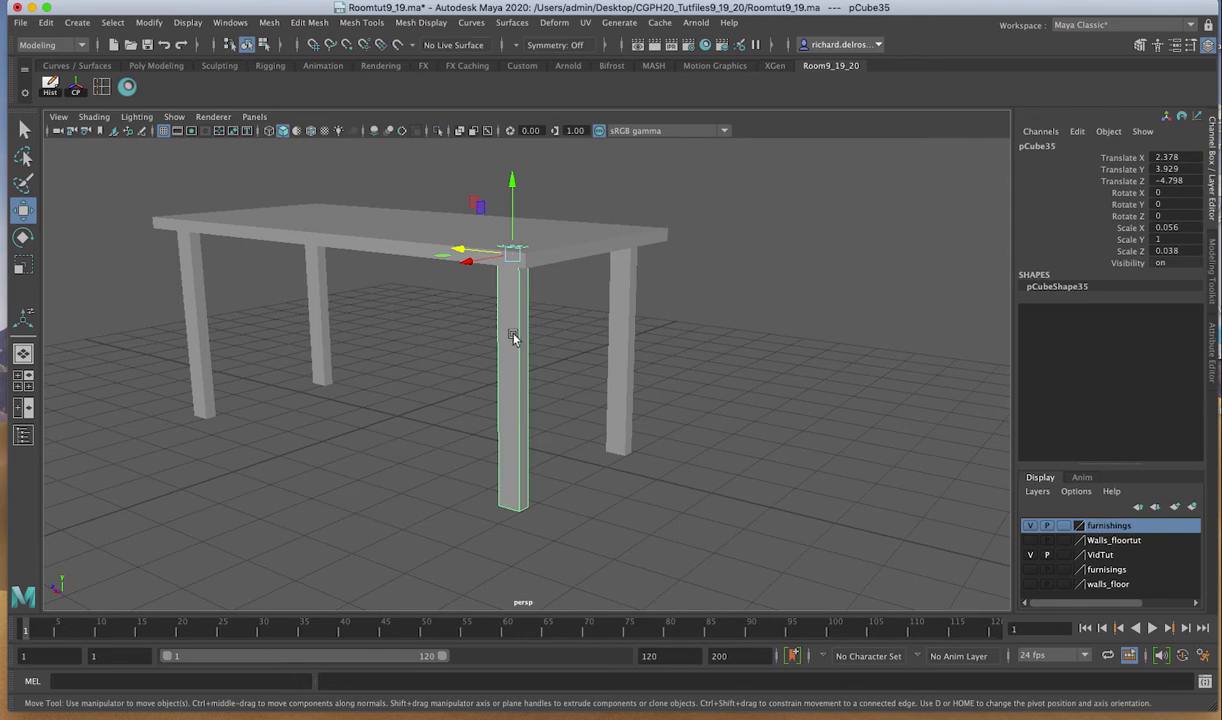
Step: Duplicate the nearest table leg, move the copy beside the table to about Translate Z -9.241, and shorten it by lowering its top vertices
shift+drag(468, 257, 725, 318)
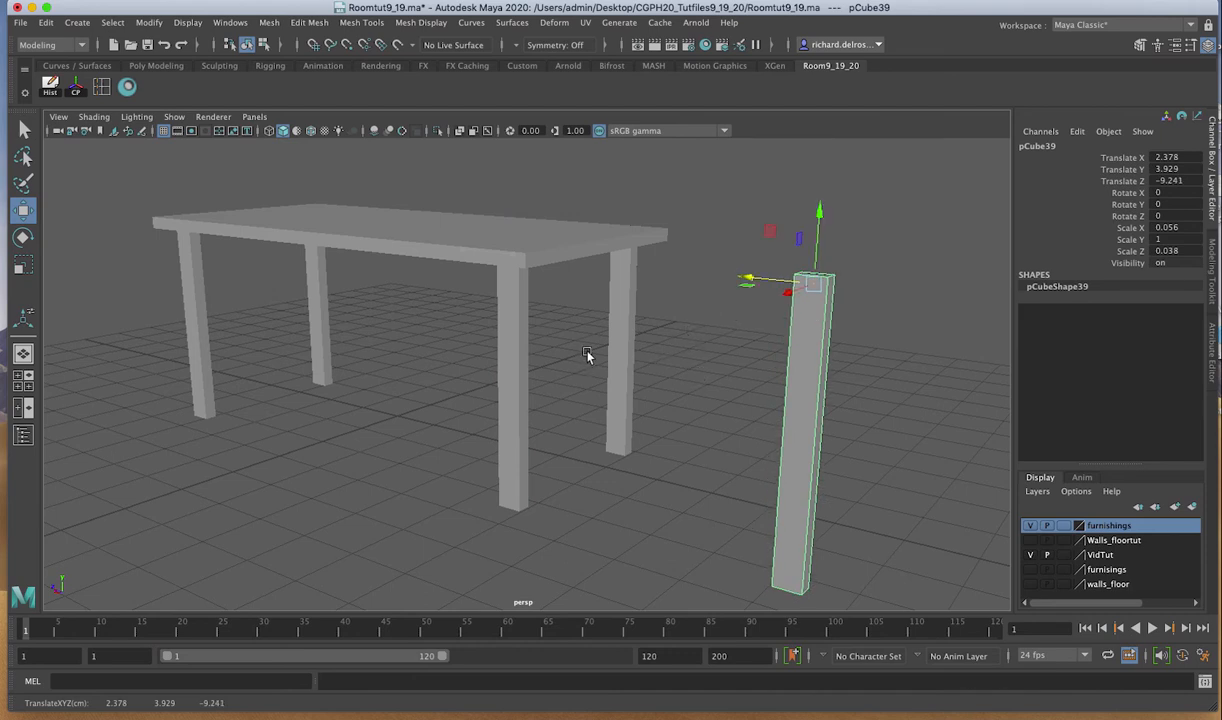
key(space)
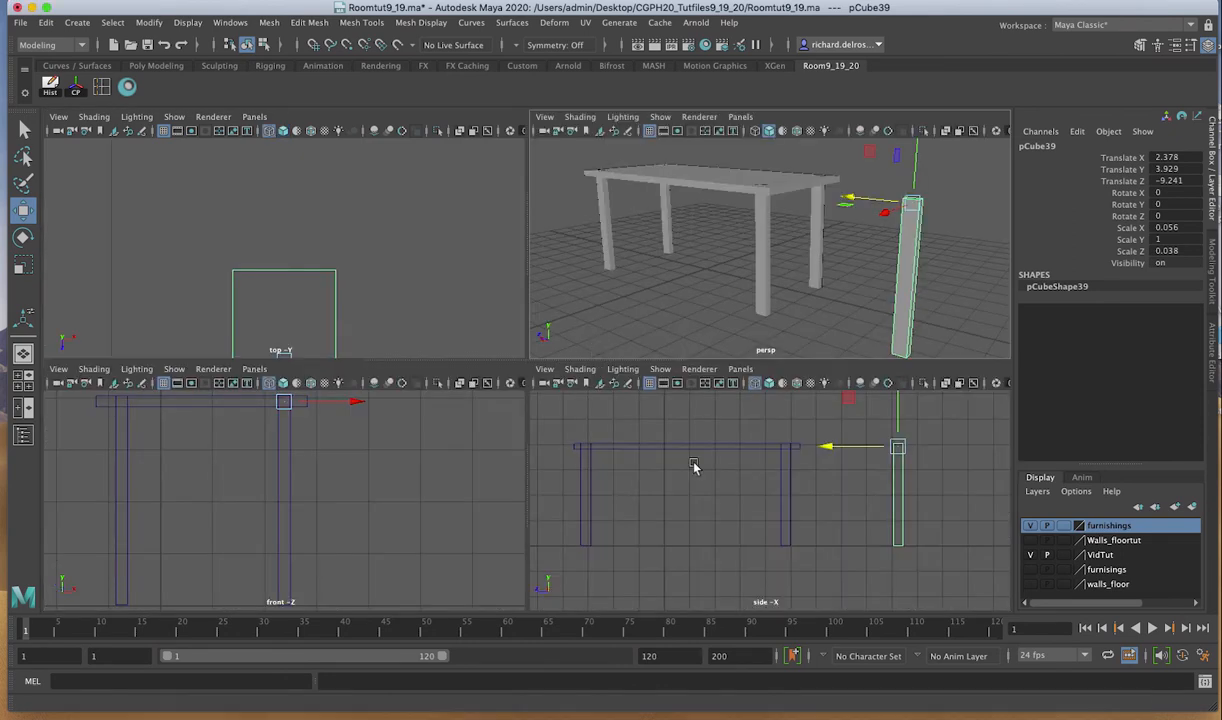
key(space)
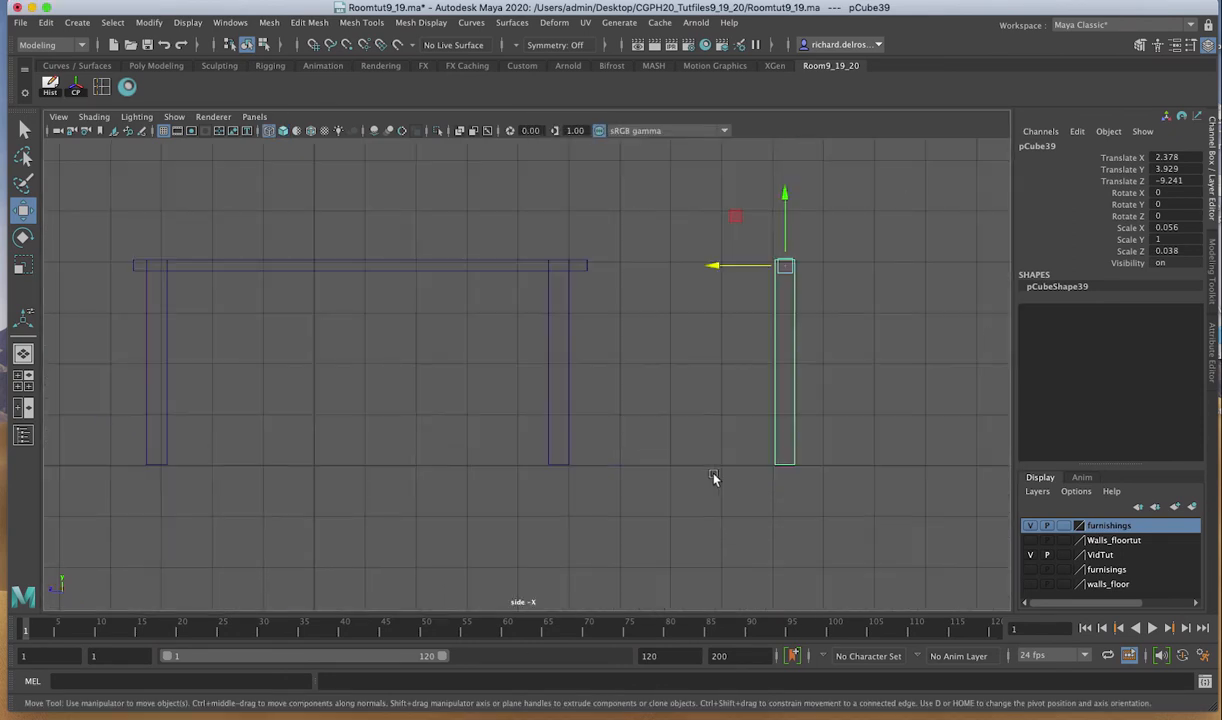
right_click(778, 316)
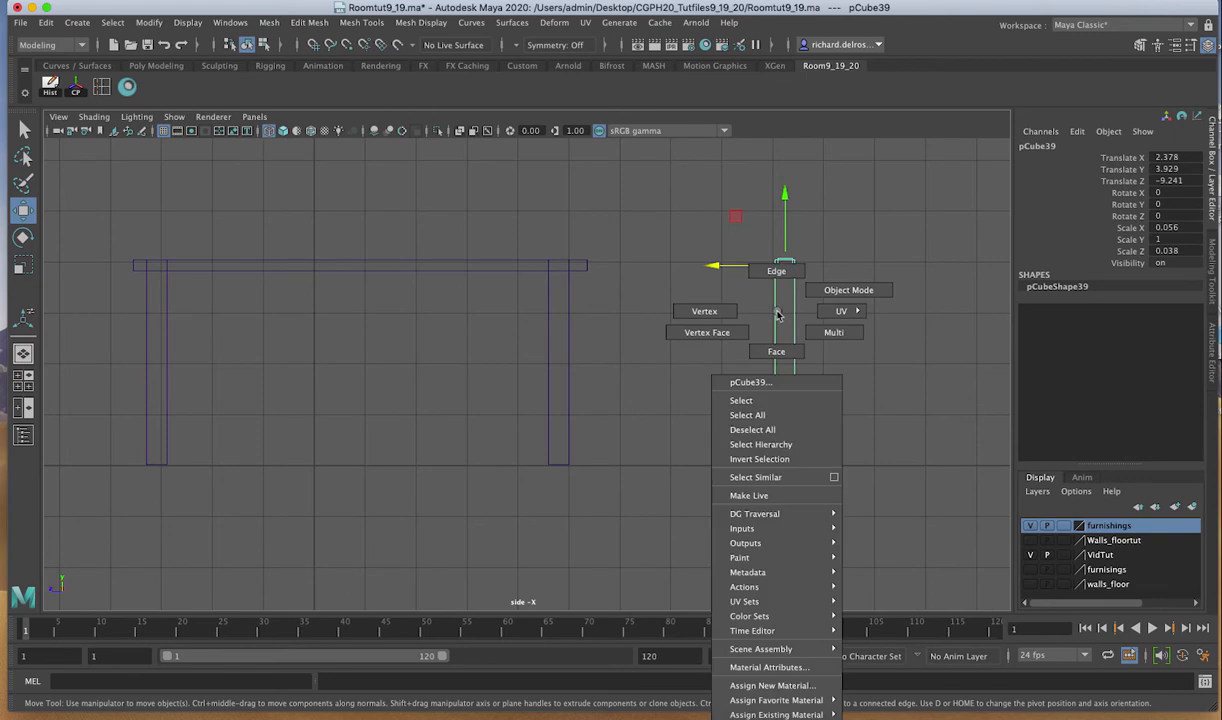
click(725, 314)
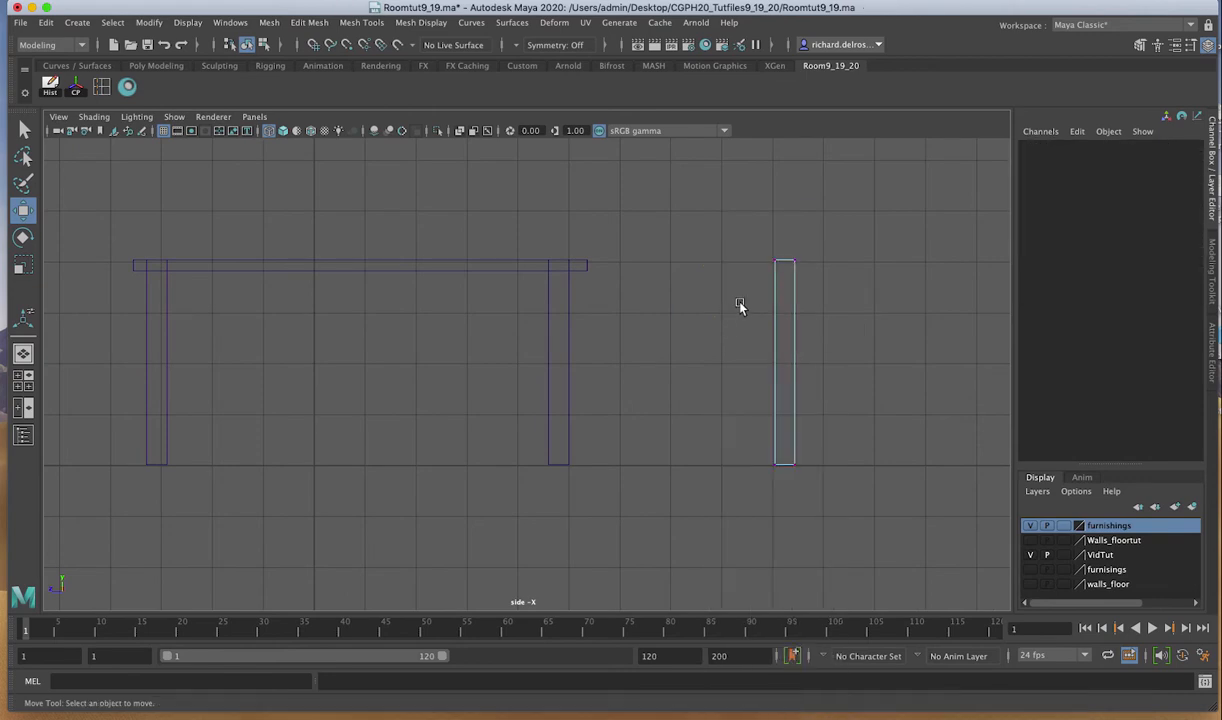
drag(728, 210, 847, 291)
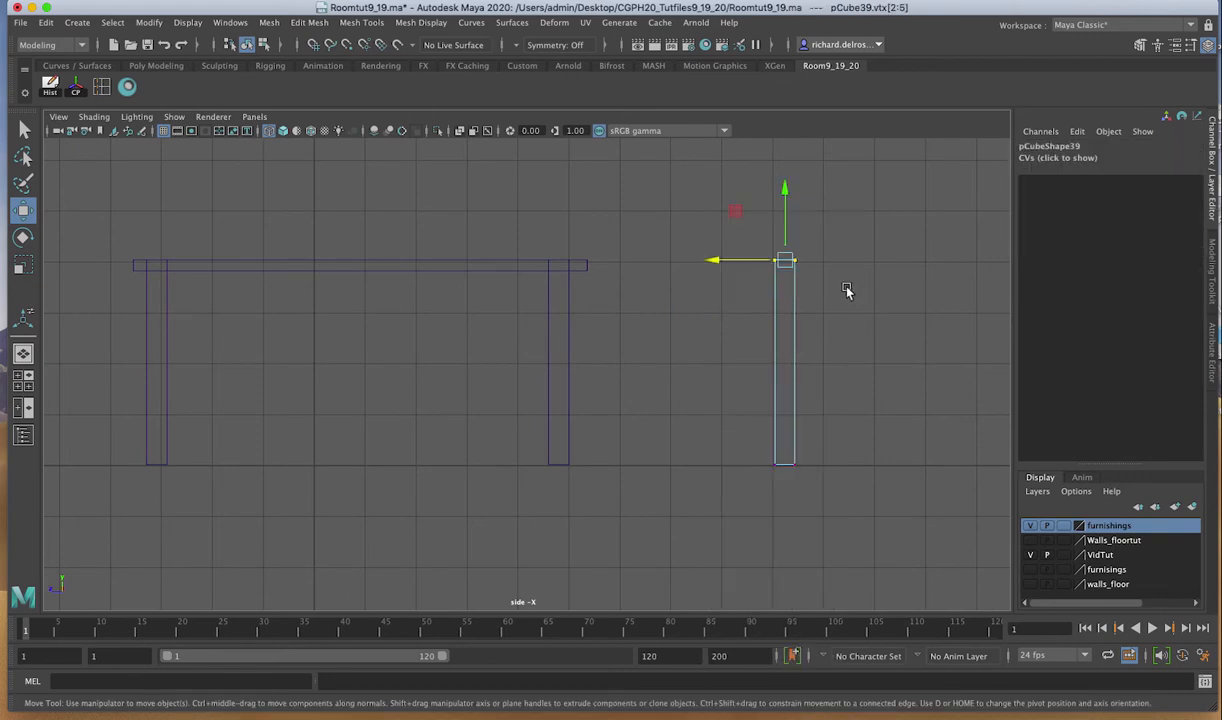
drag(786, 189, 788, 270)
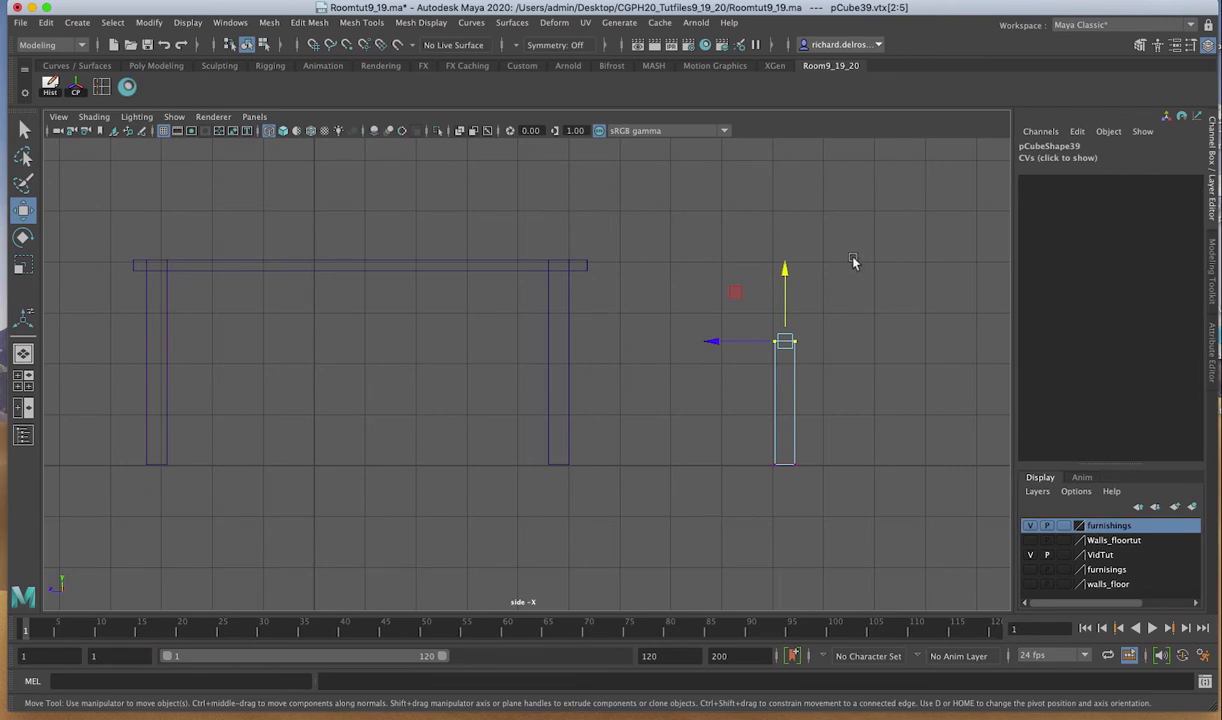
key(space)
key(space)
scroll(727, 260, up, 2)
alt+drag(727, 260, 687, 341)
right_click(689, 355)
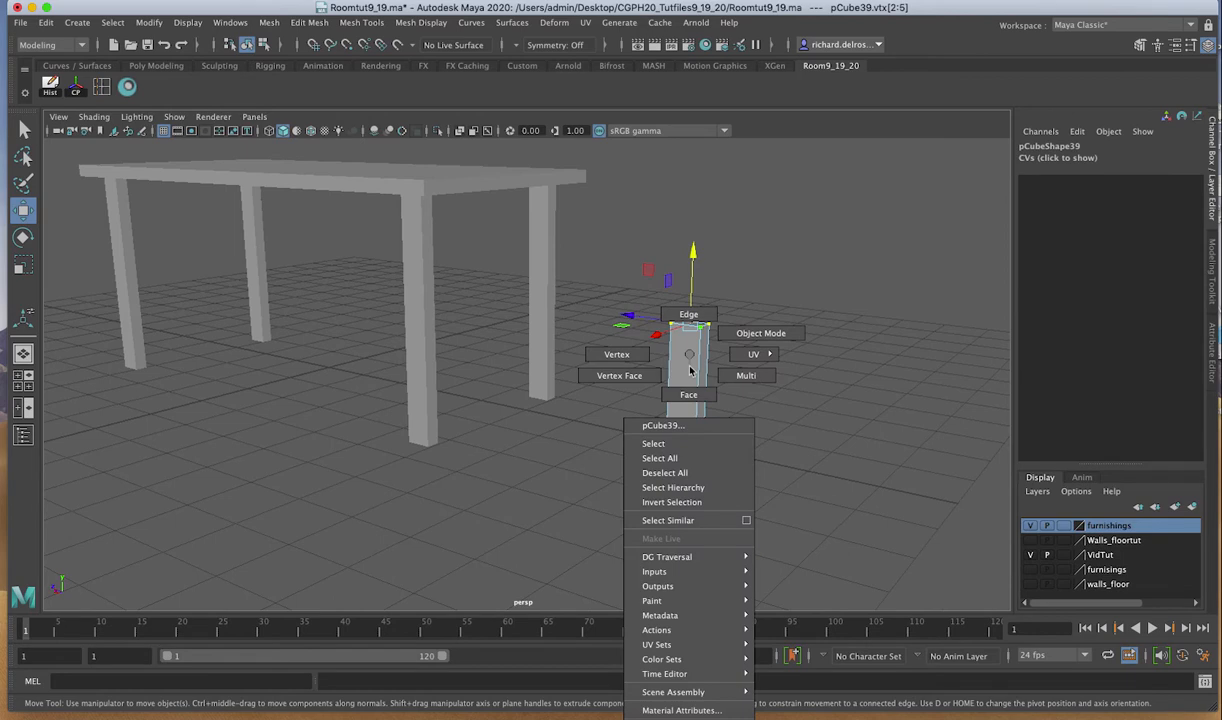
click(760, 333)
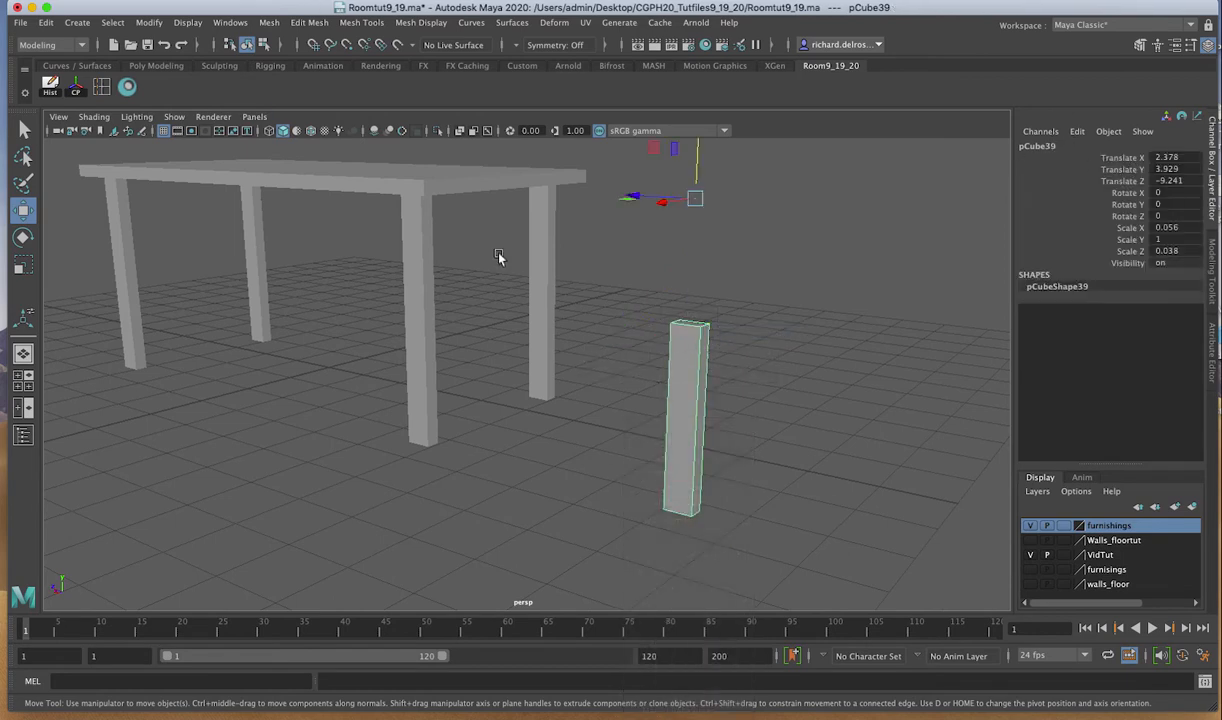
Step: Center the short leg's pivot and thin it to about Scale X 0.028 and Scale Z 0.024
click(77, 90)
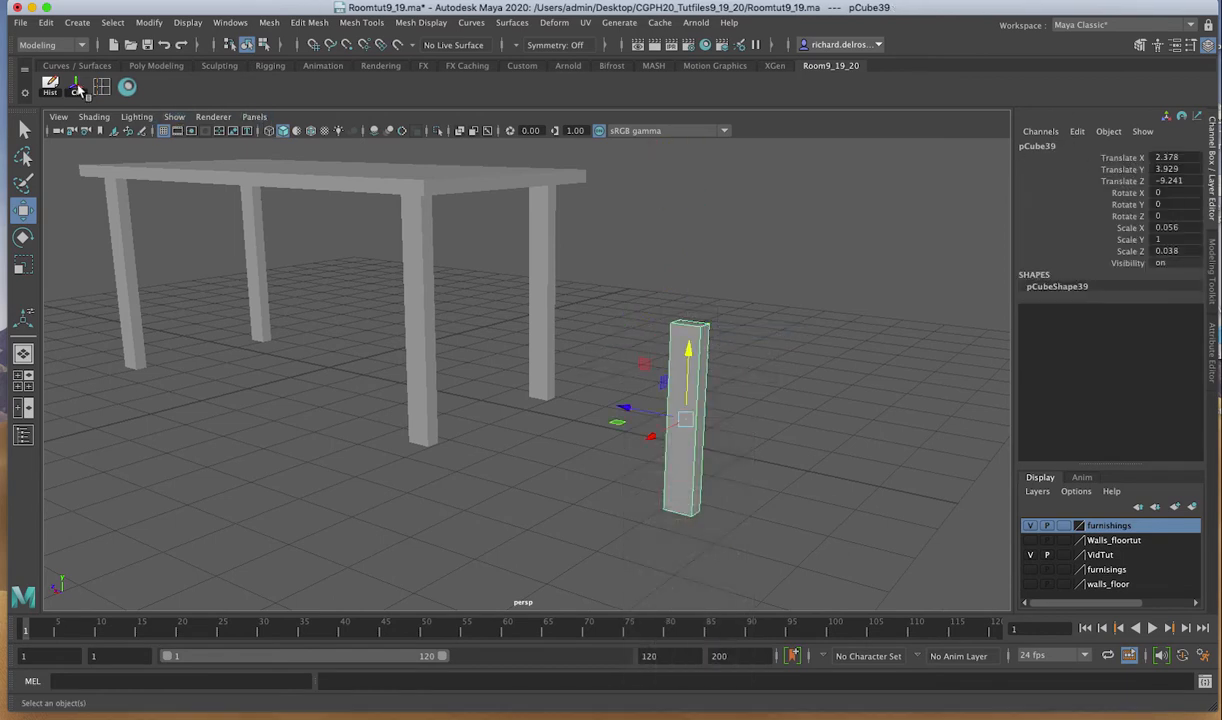
key(r)
alt+drag(590, 400, 642, 404)
alt+drag(764, 387, 544, 391)
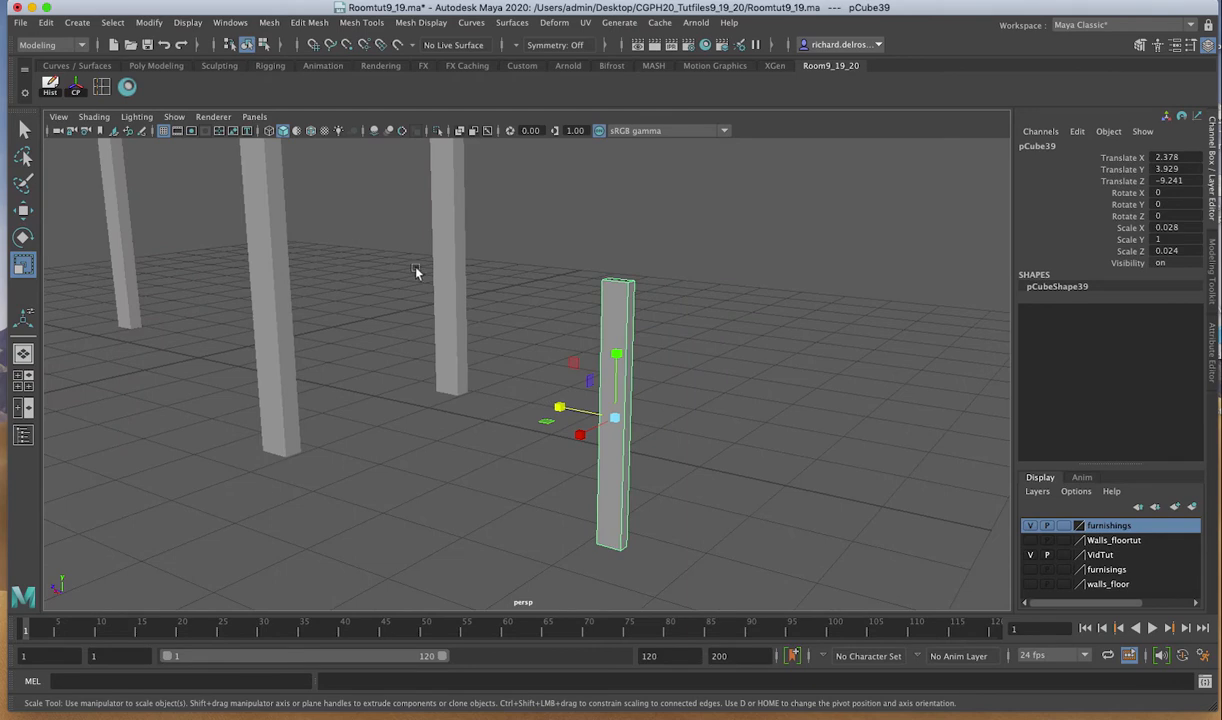
Step: Select all edges of the short leg and open the Bevel options
alt+drag(630, 323, 637, 342)
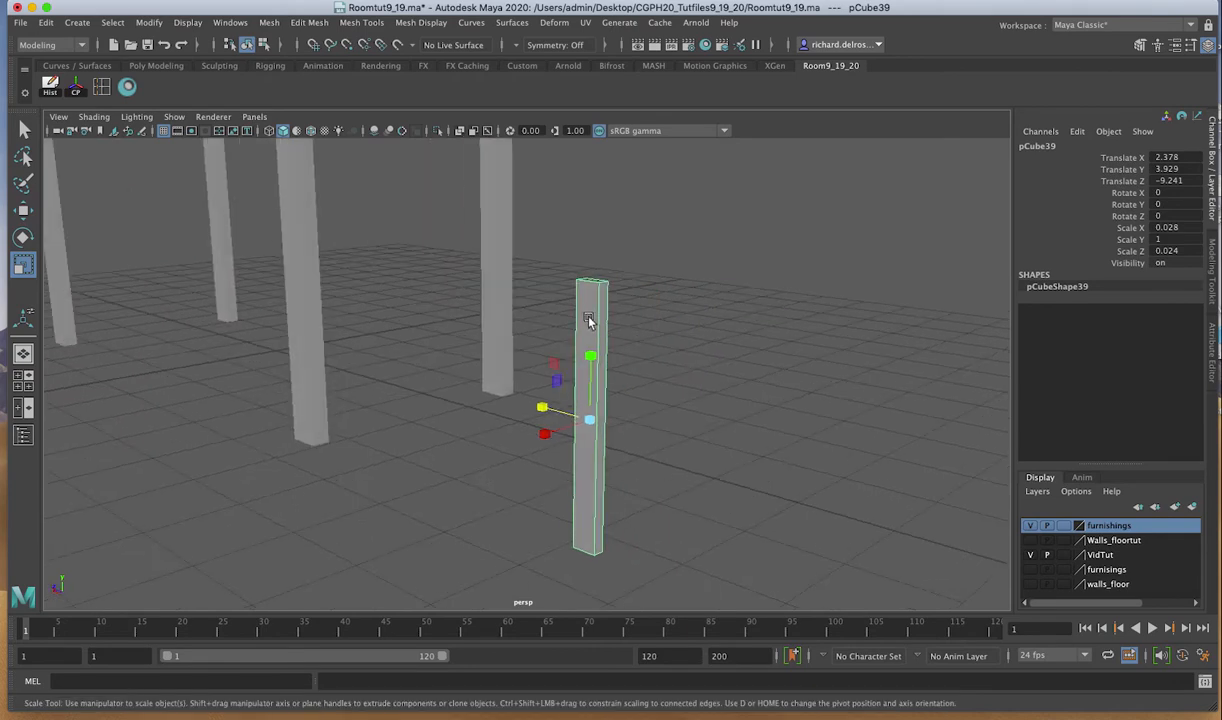
right_click(591, 315)
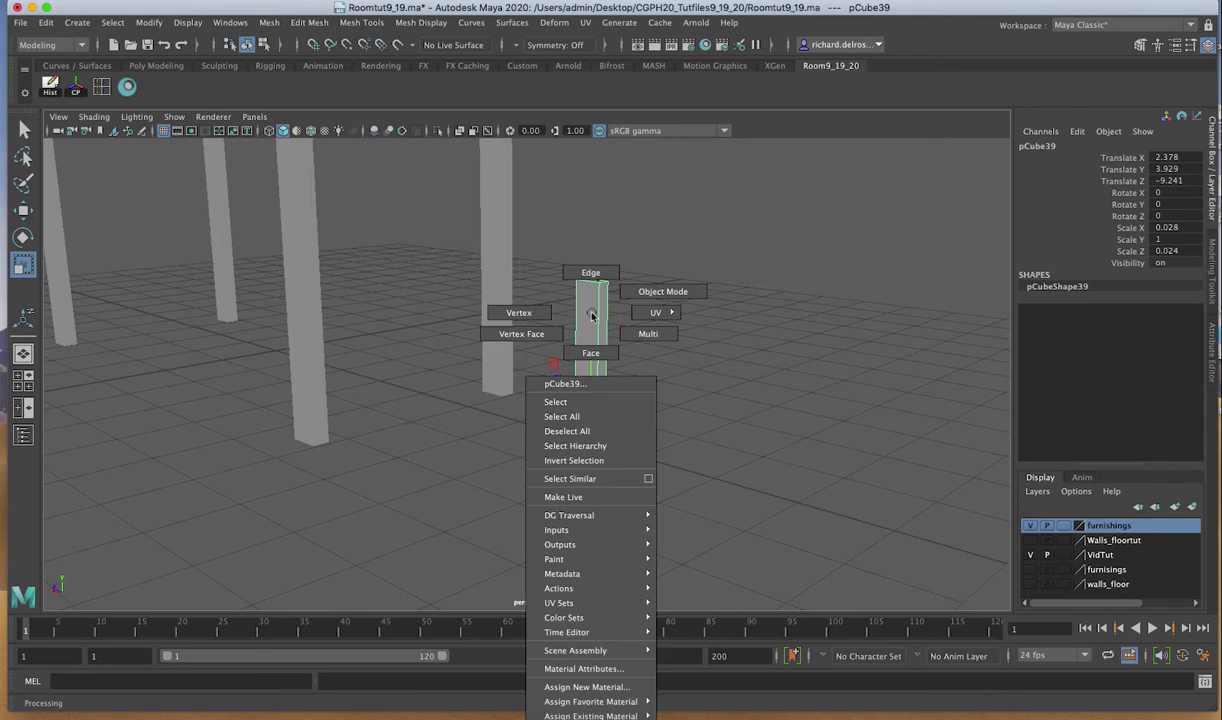
click(590, 273)
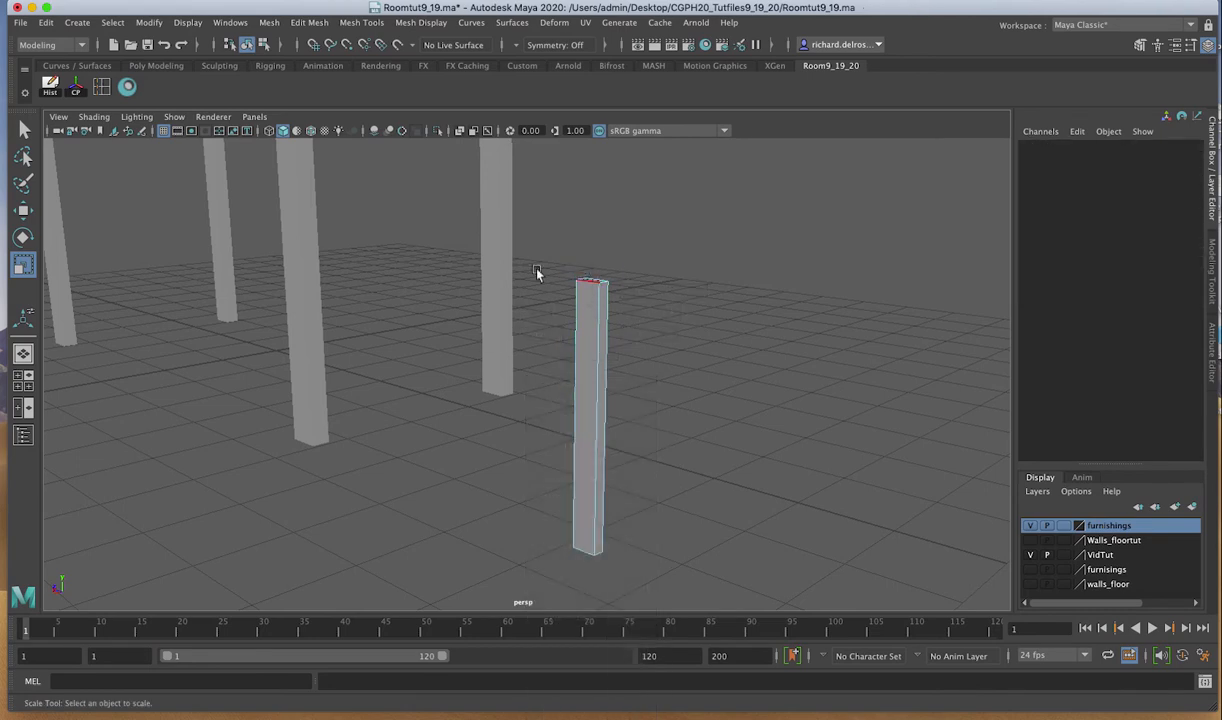
drag(547, 258, 657, 573)
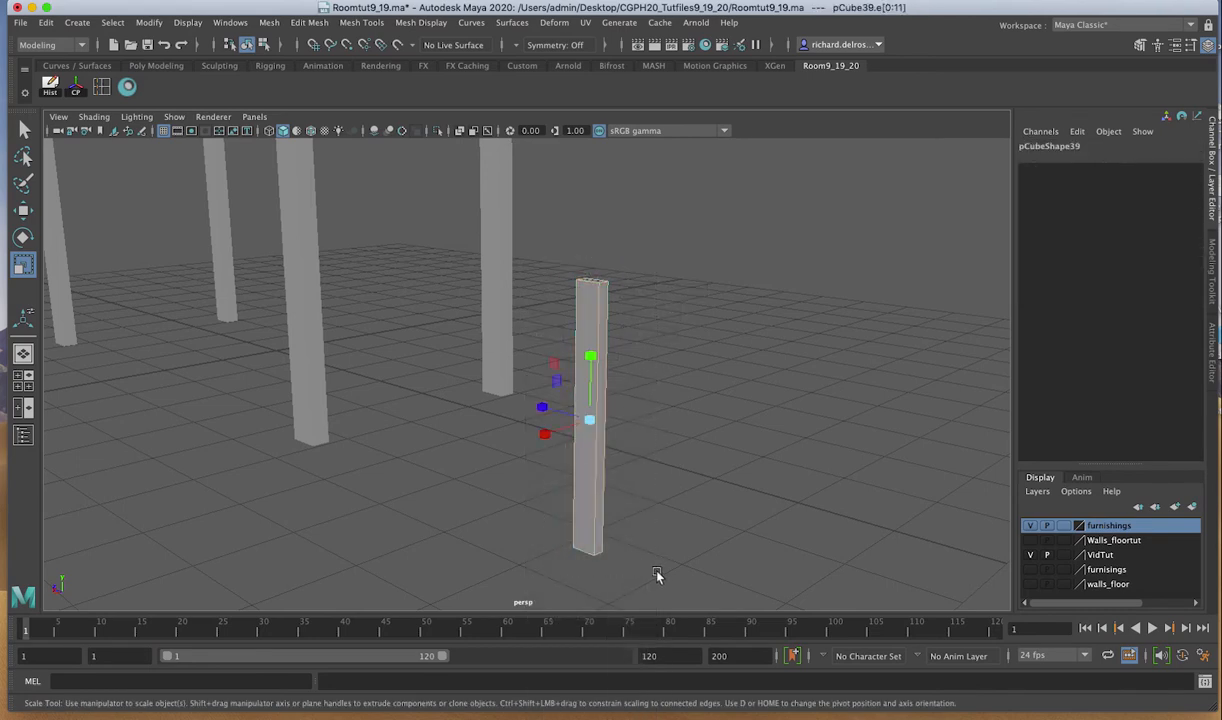
click(310, 23)
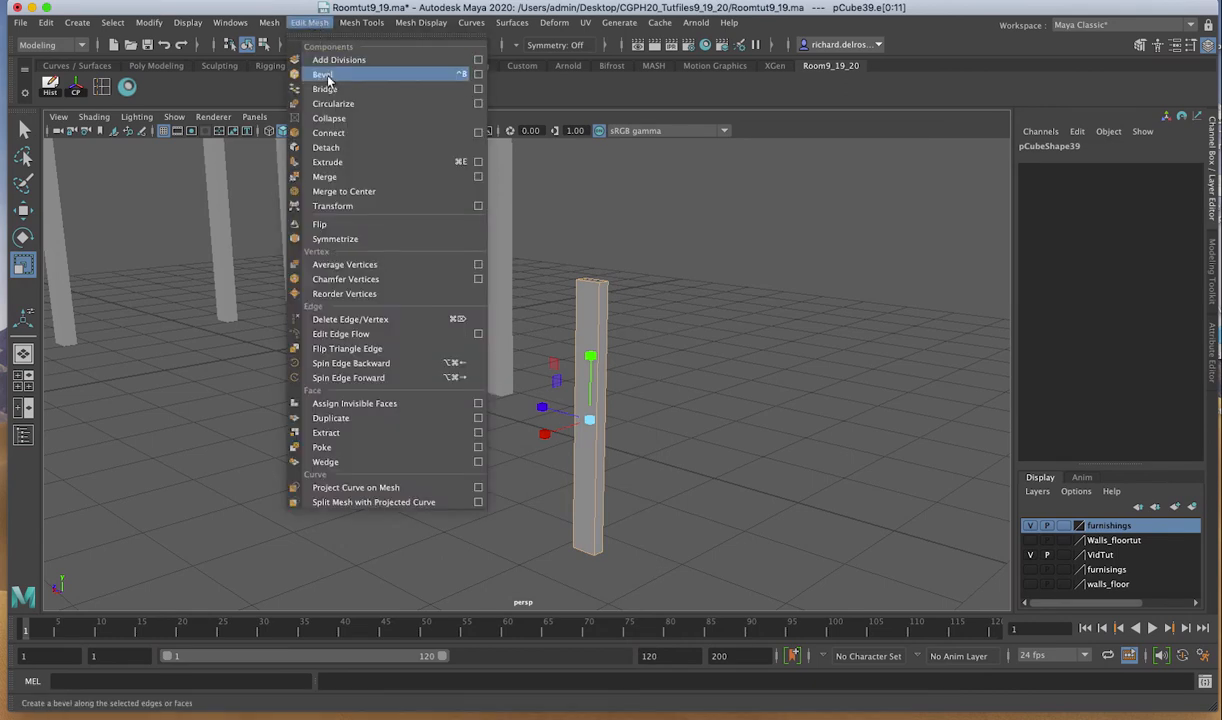
click(477, 74)
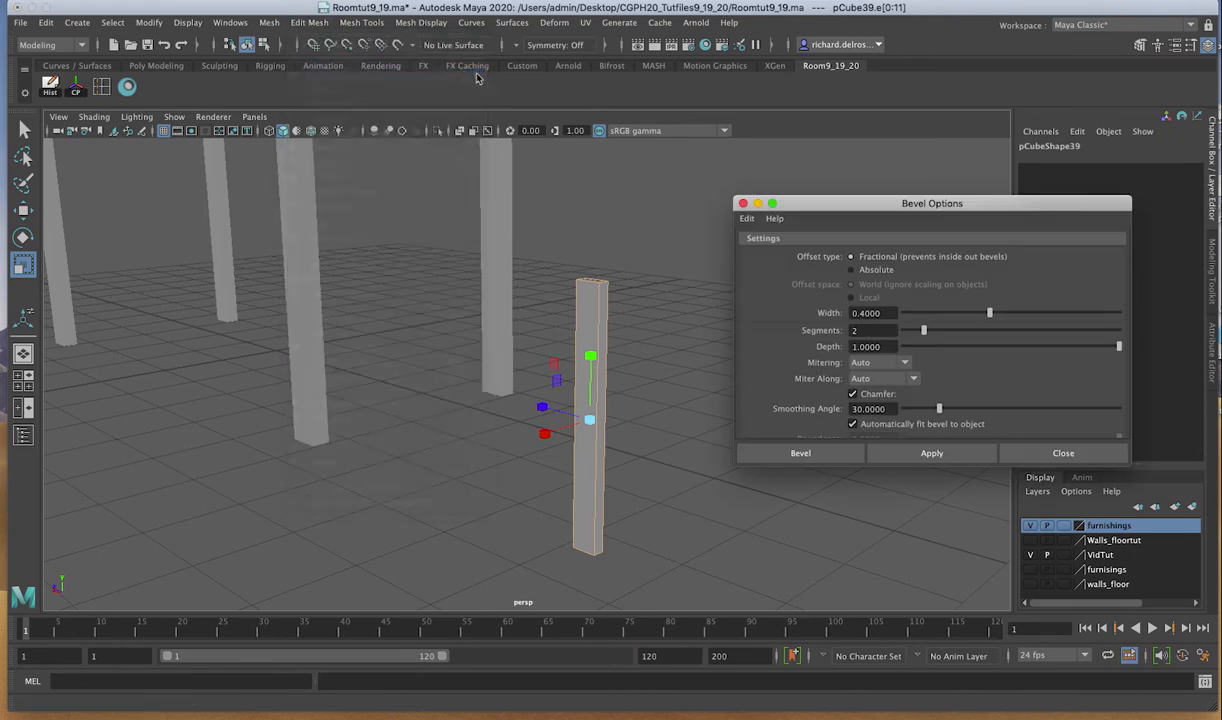
drag(851, 208, 830, 218)
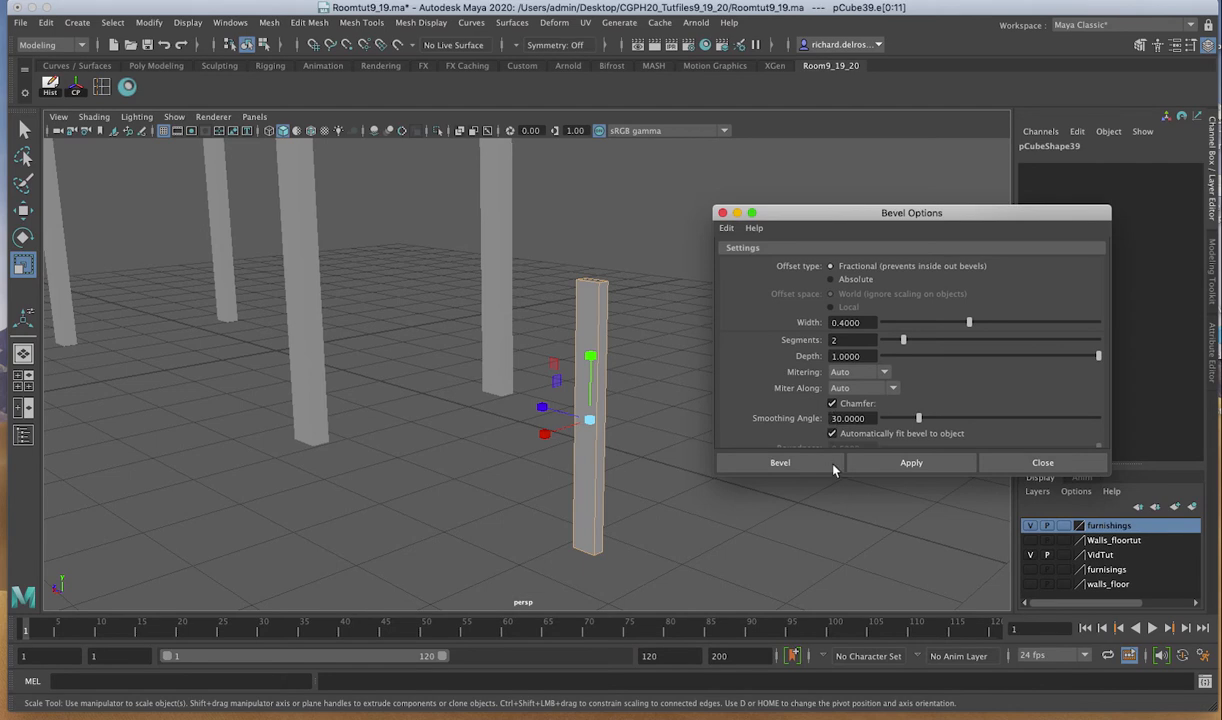
click(888, 467)
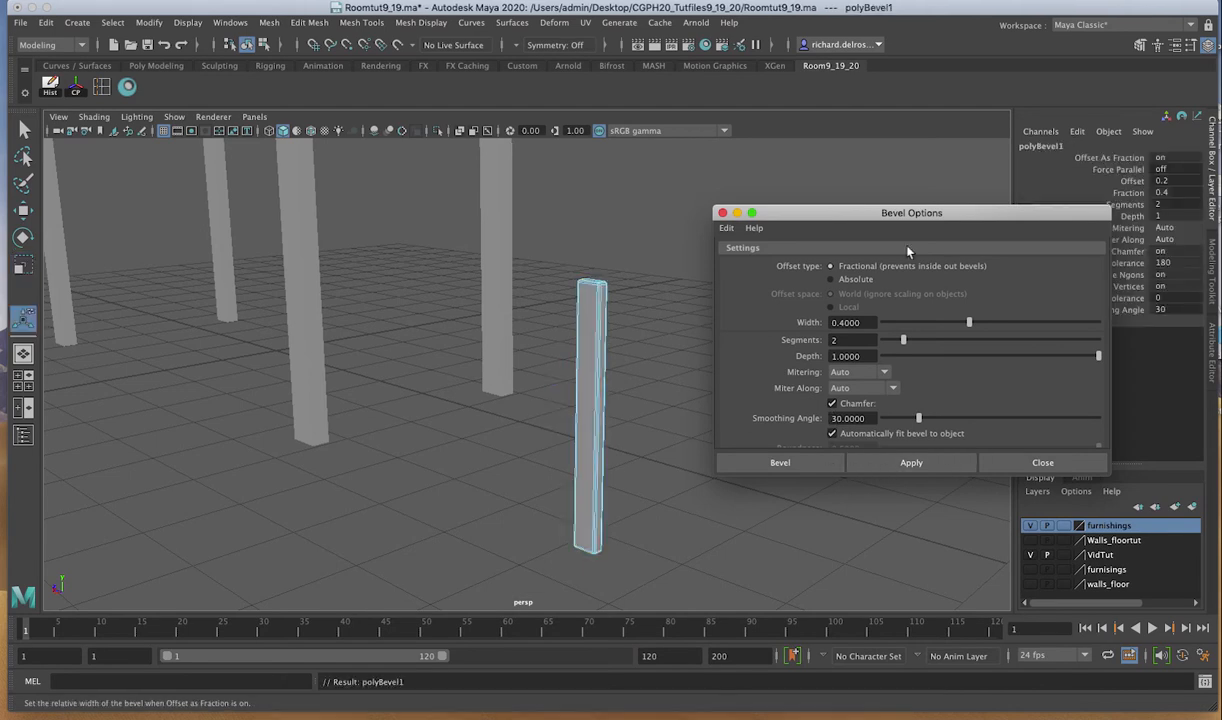
drag(857, 214, 859, 221)
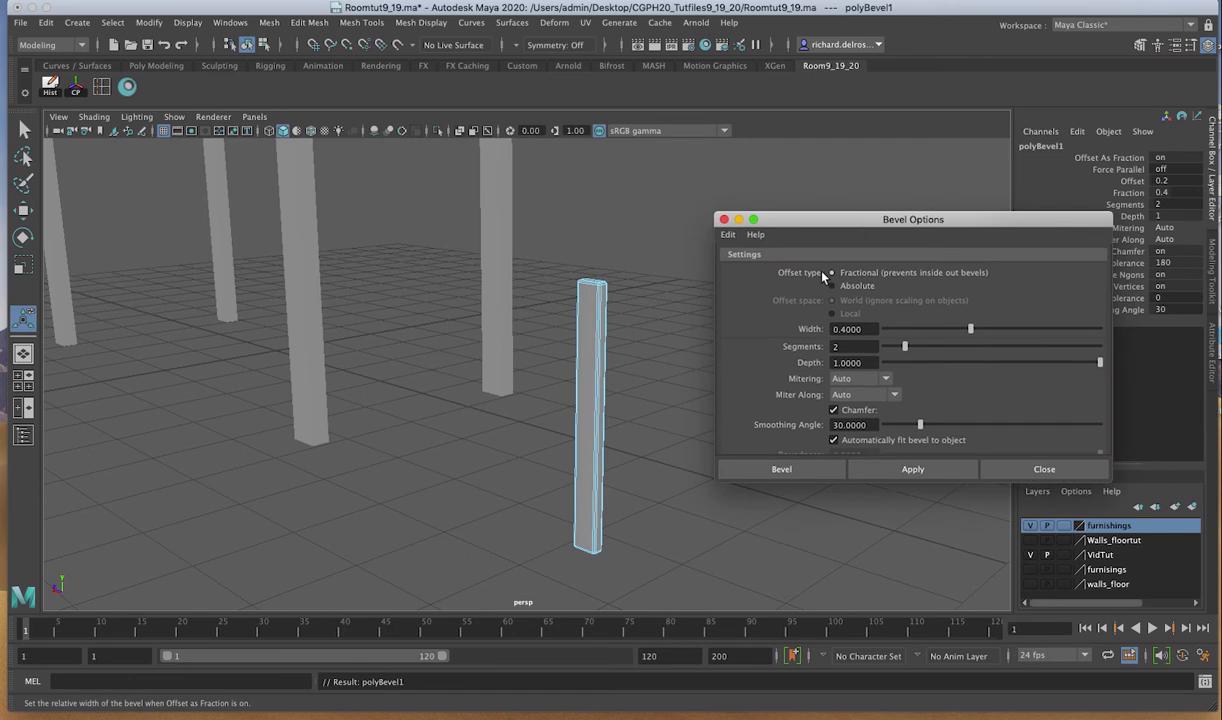
key(ctrl+z)
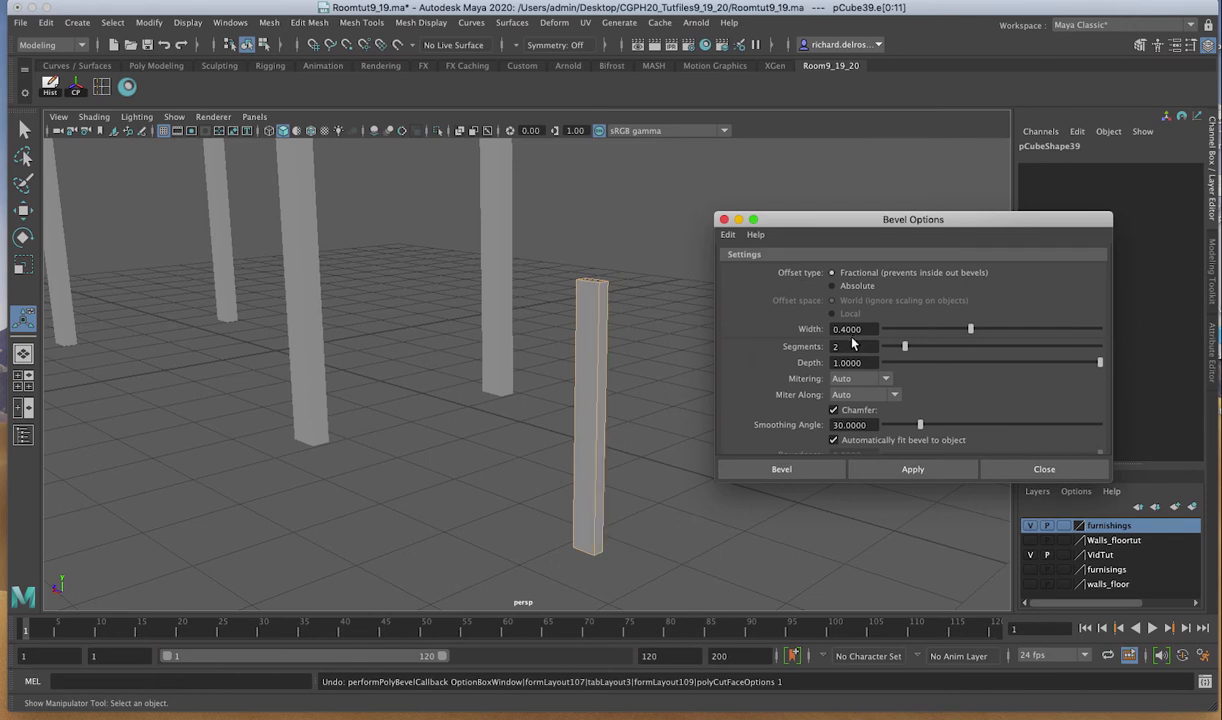
Step: Bevel the selected edges with fractional width 0.4, 2 segments and depth 1, and return the short leg to Object Mode
click(786, 469)
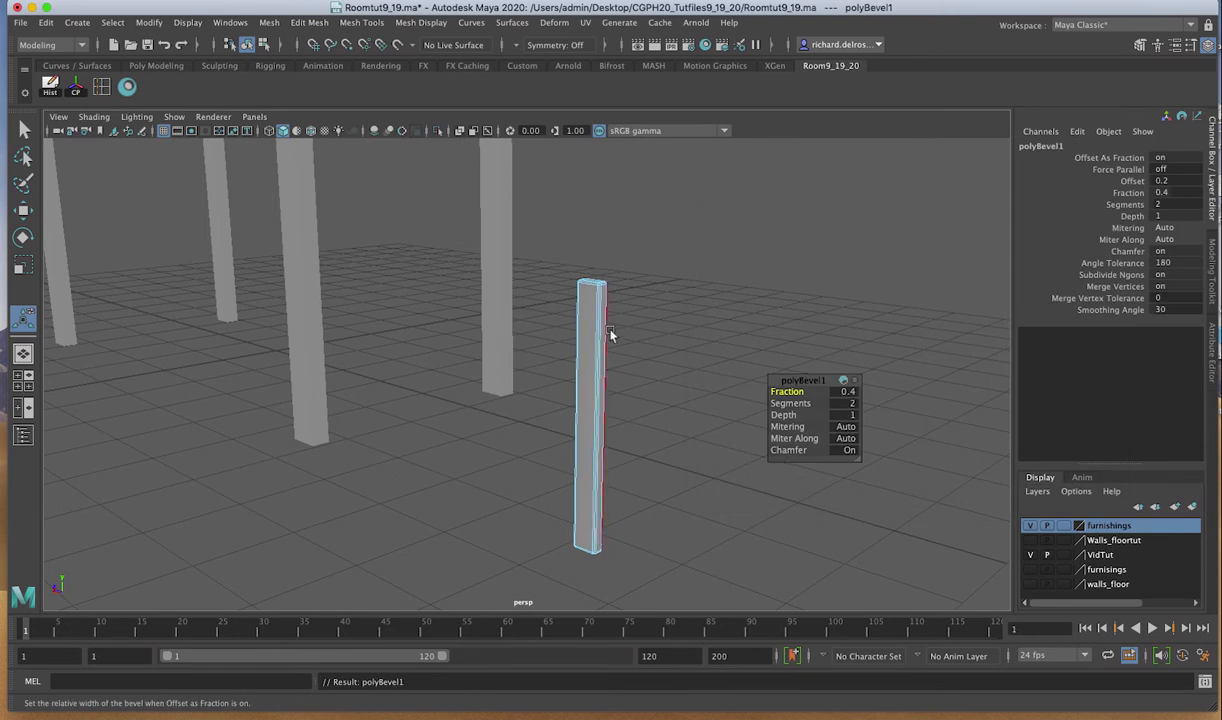
right_drag(598, 330, 620, 295)
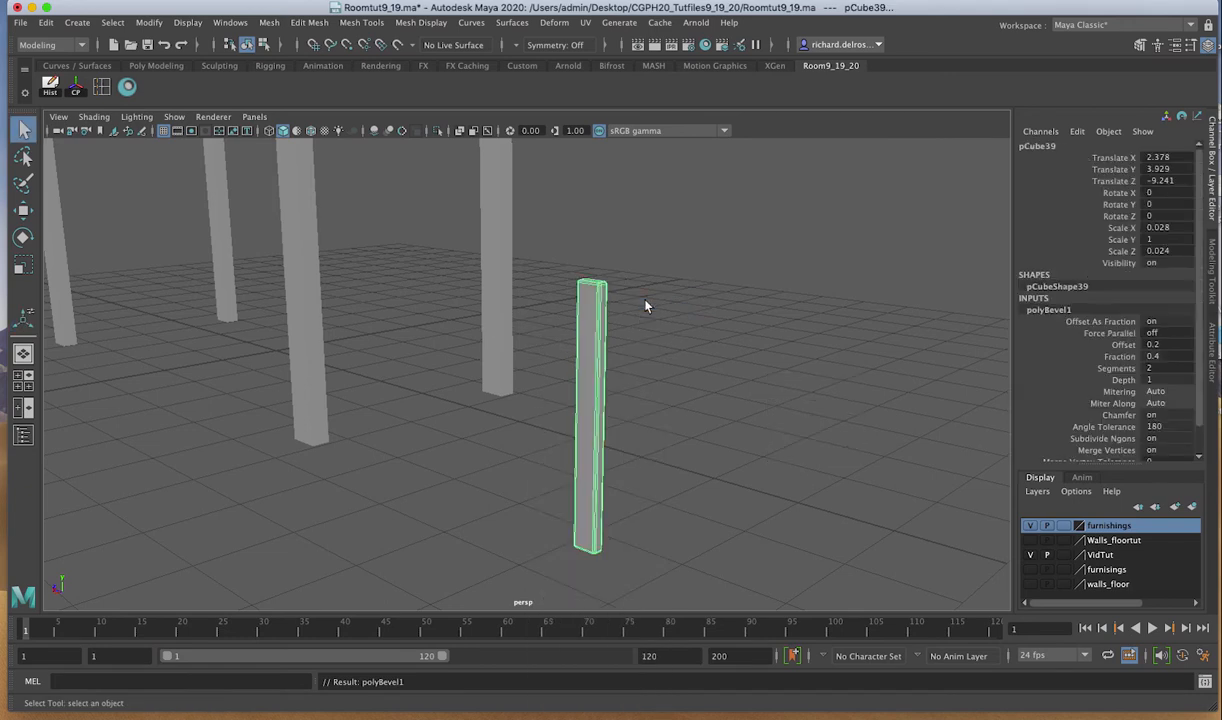
Step: Bevel each of the four table legs with fraction 0.4, 2 segments and depth 1
alt+drag(649, 300, 581, 300)
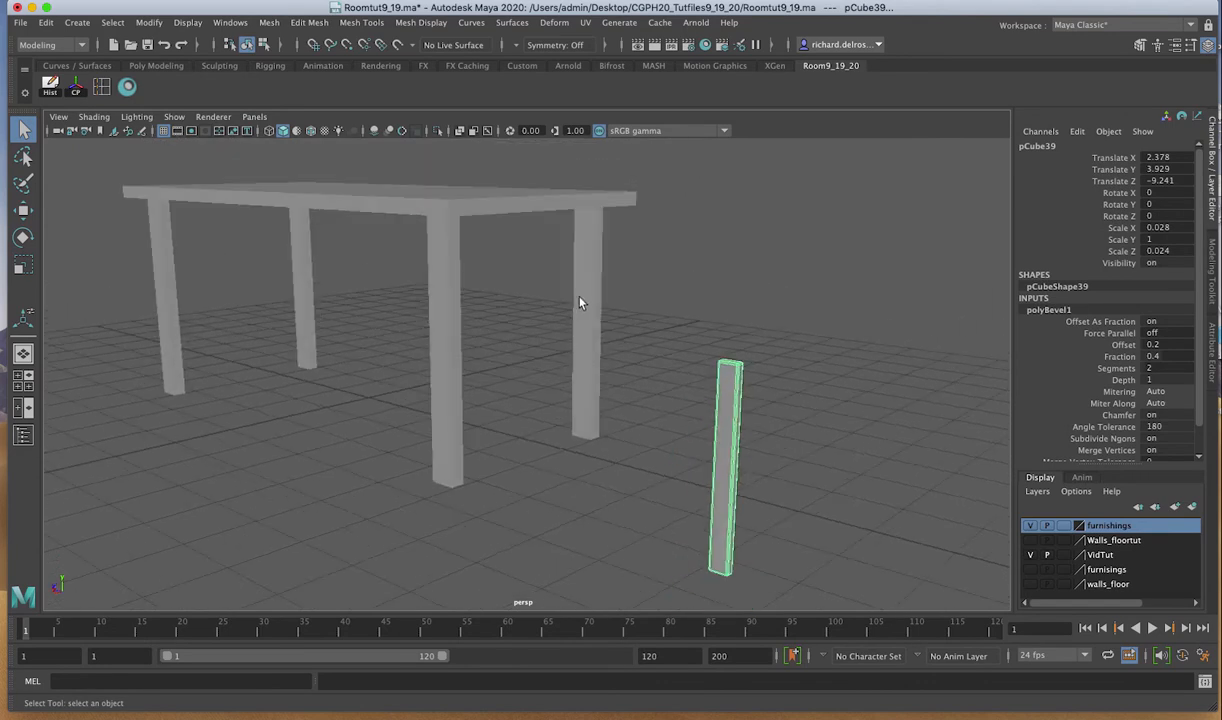
alt+middle_drag(581, 300, 623, 310)
alt+drag(636, 322, 605, 325)
click(507, 334)
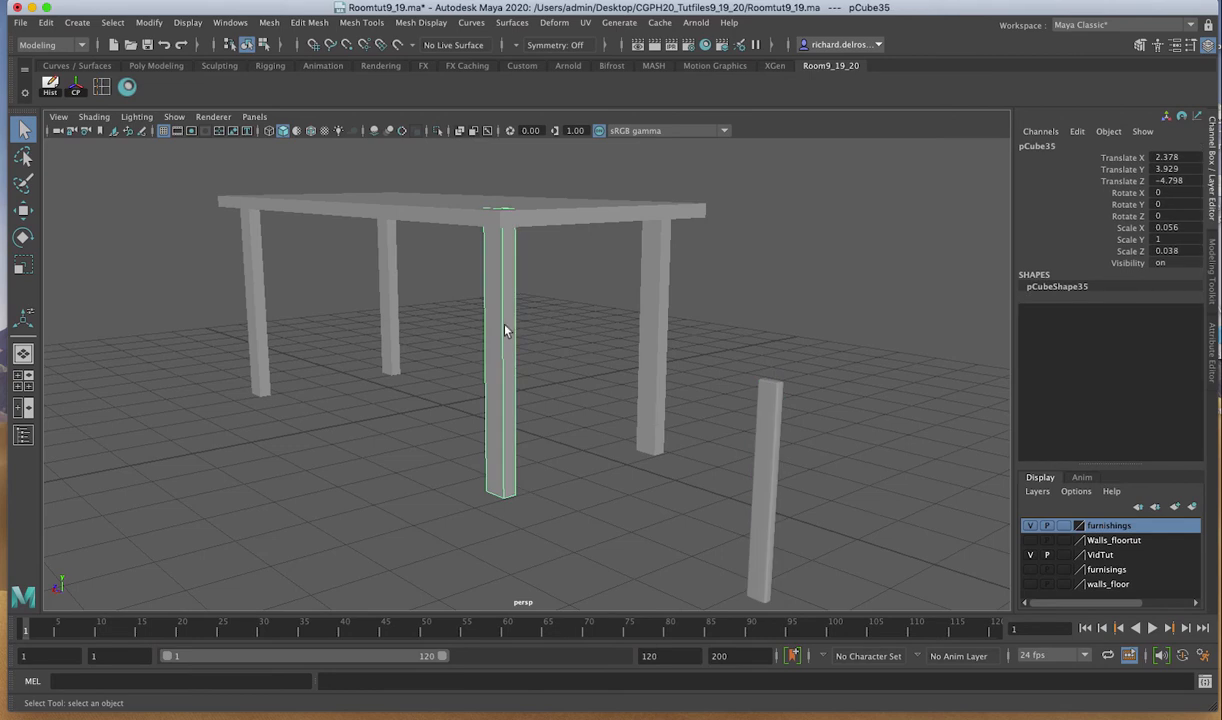
key(ctrl+b)
click(505, 330)
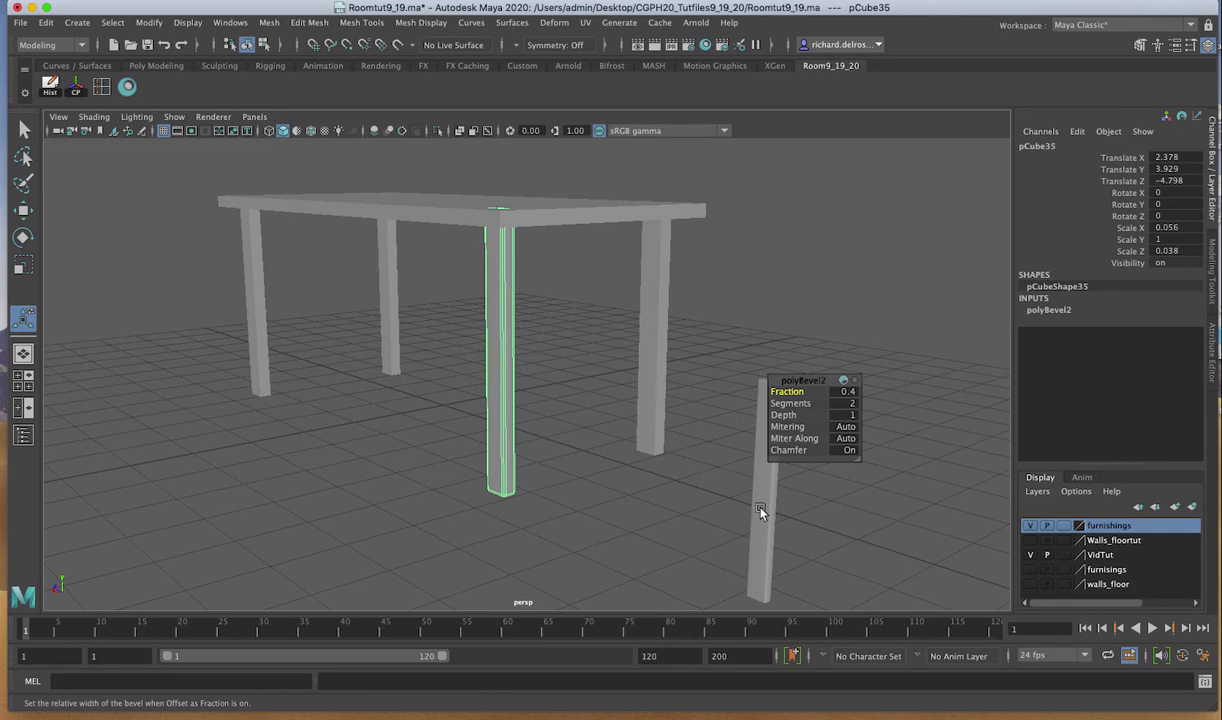
click(650, 370)
key(ctrl+b)
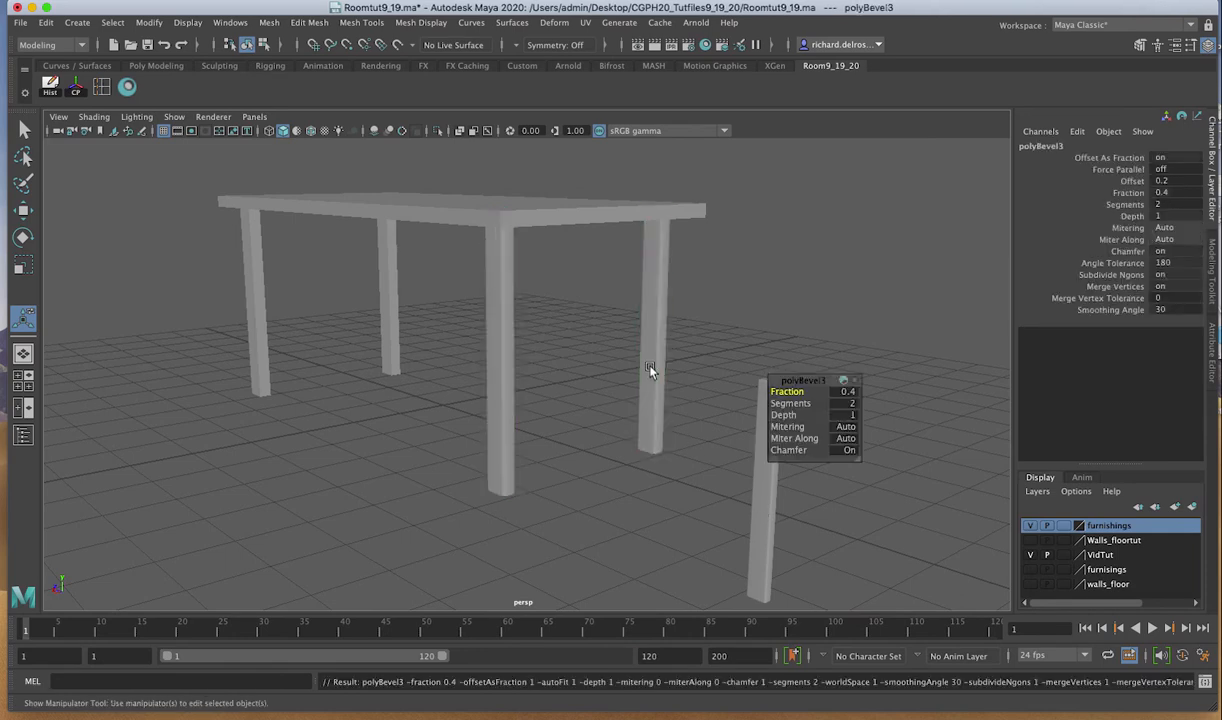
click(401, 305)
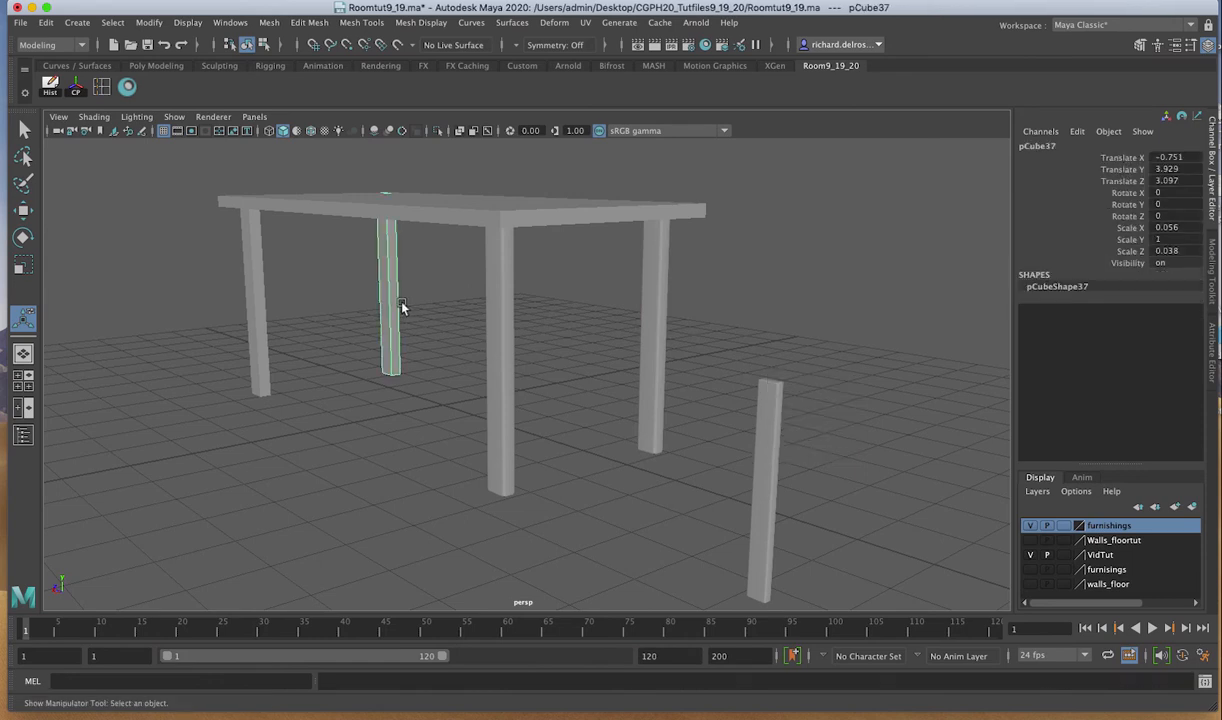
key(ctrl+b)
click(260, 312)
key(ctrl+b)
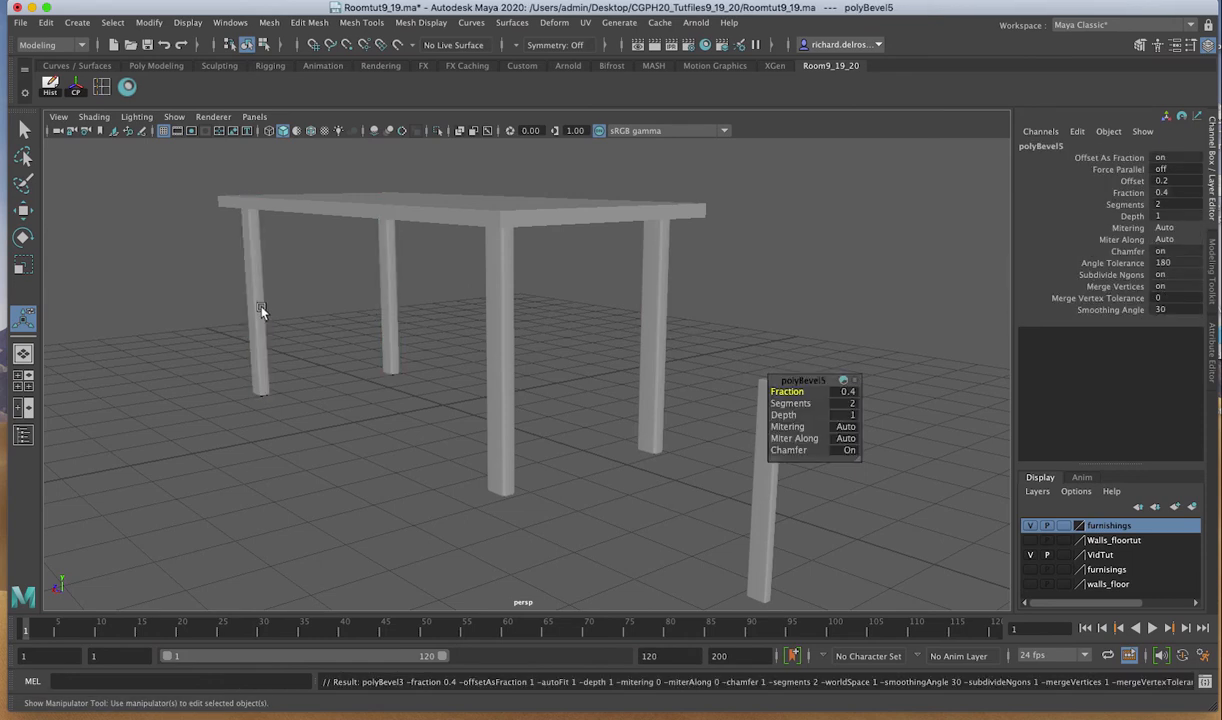
Step: Bevel the tabletop with fraction 0.4, 2 segments and depth 1
alt+drag(377, 286, 505, 196)
click(535, 210)
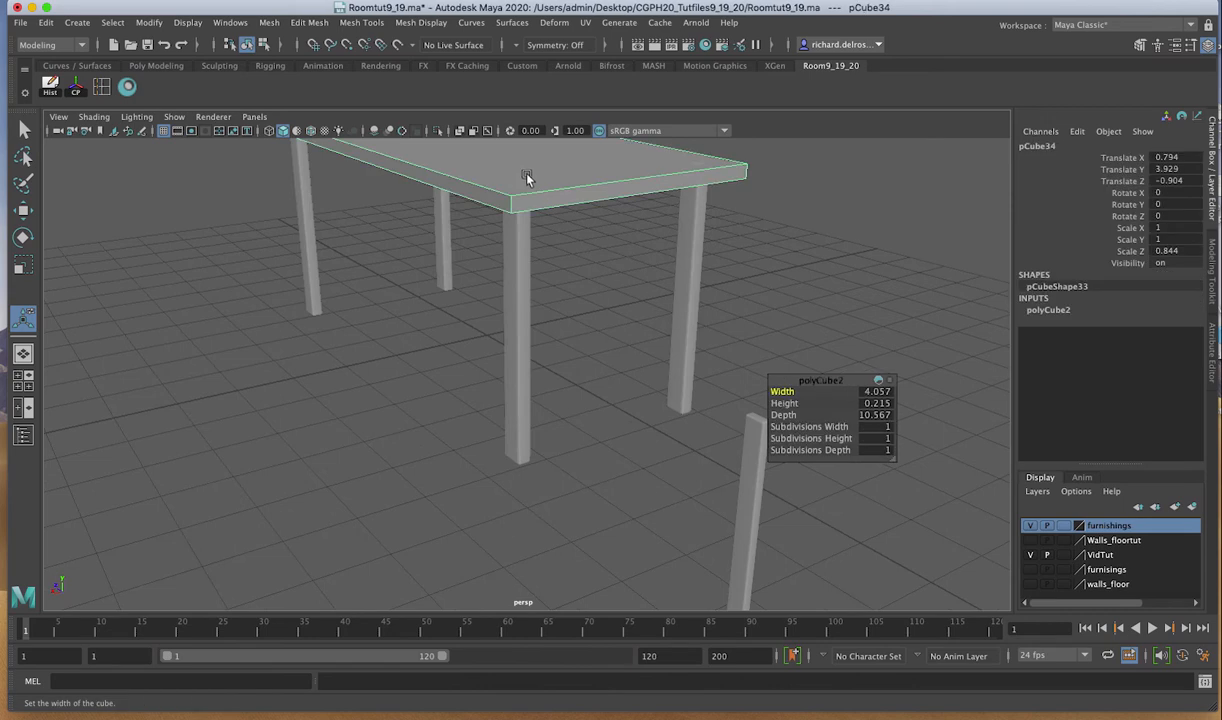
key(ctrl+b)
alt+drag(559, 213, 540, 286)
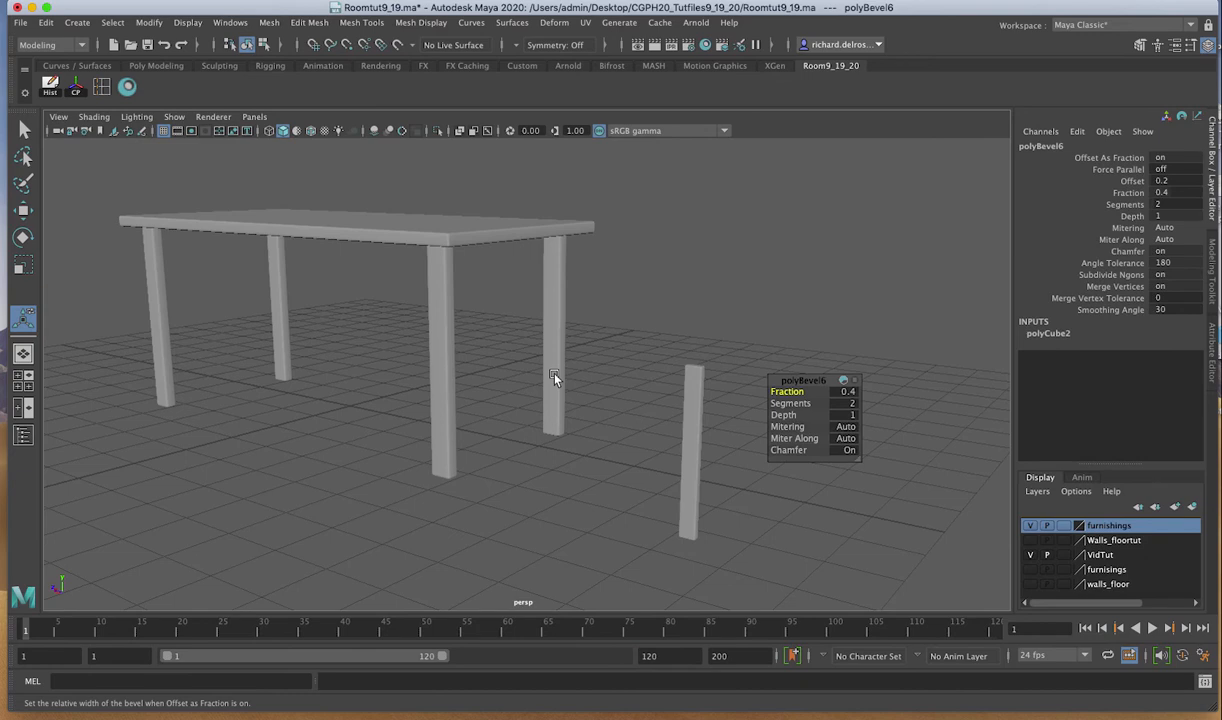
Step: Duplicate the short leg and move the copy away from the table along Z to about -11.07
alt+drag(600, 344, 563, 370)
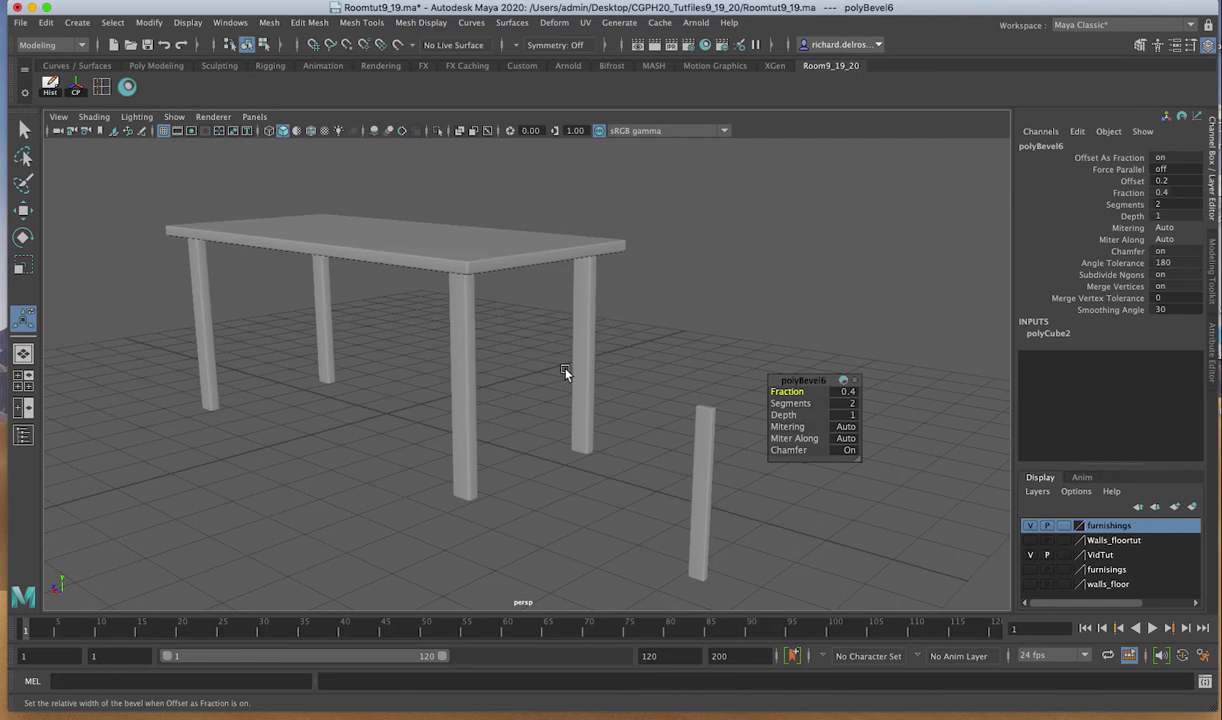
alt+middle_drag(594, 376, 583, 355)
mouse_move(583, 355)
alt+mouse_down()
mouse_move(499, 352)
mouse_move(567, 340)
alt+mouse_up()
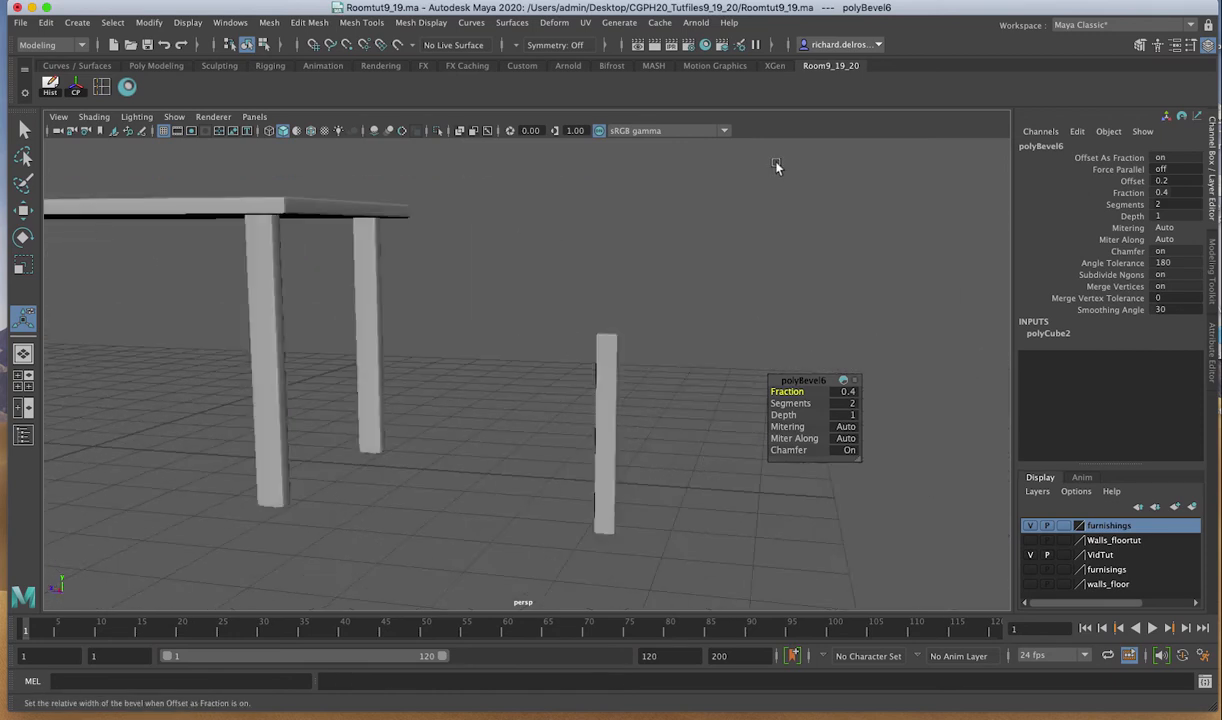
click(605, 418)
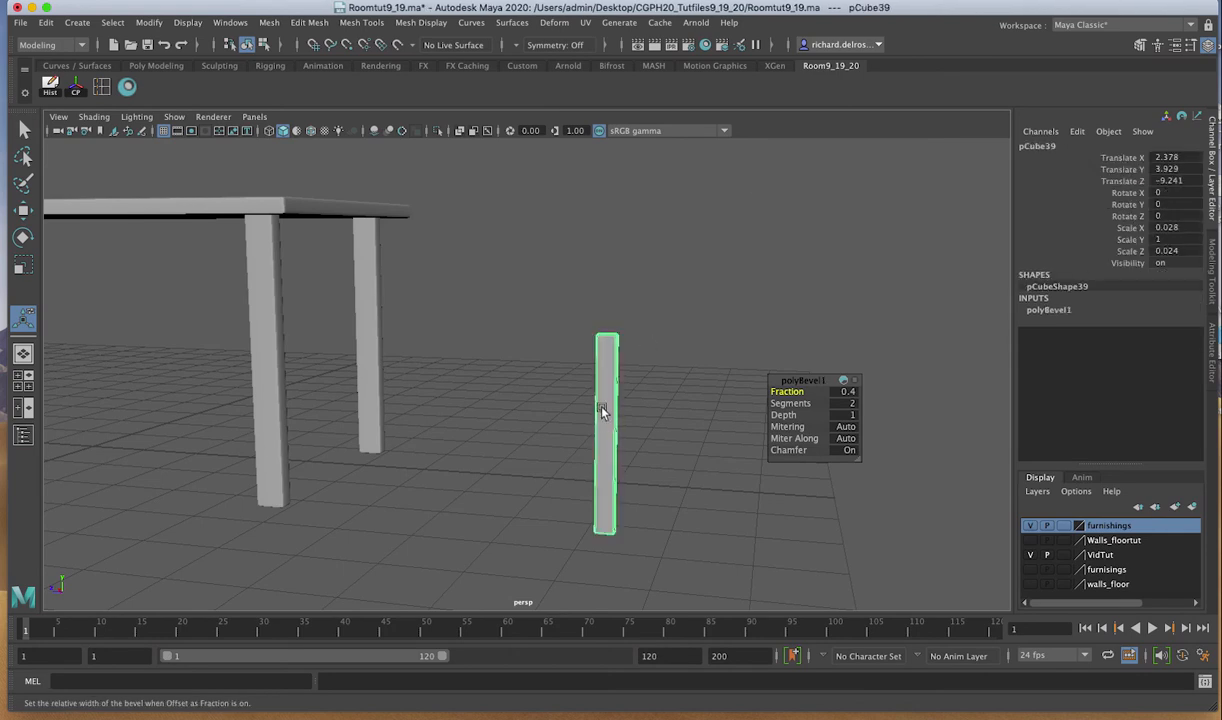
key(space)
key(space)
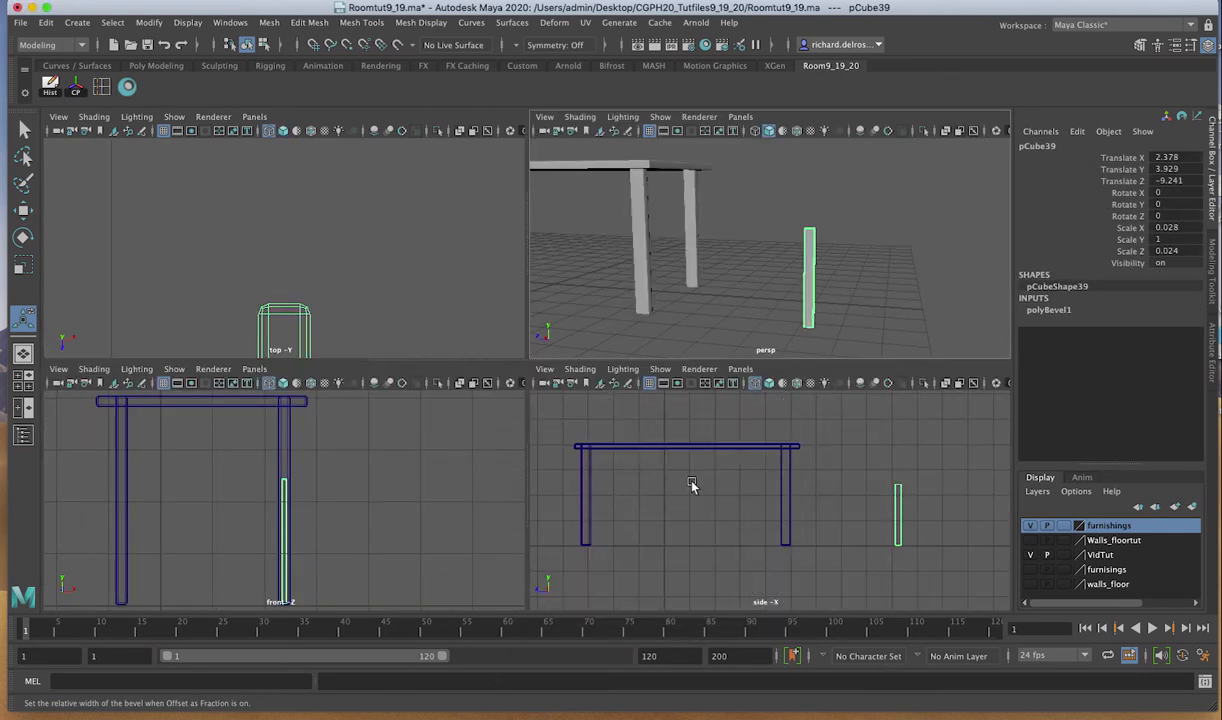
alt+middle_drag(705, 347, 516, 394)
key(w)
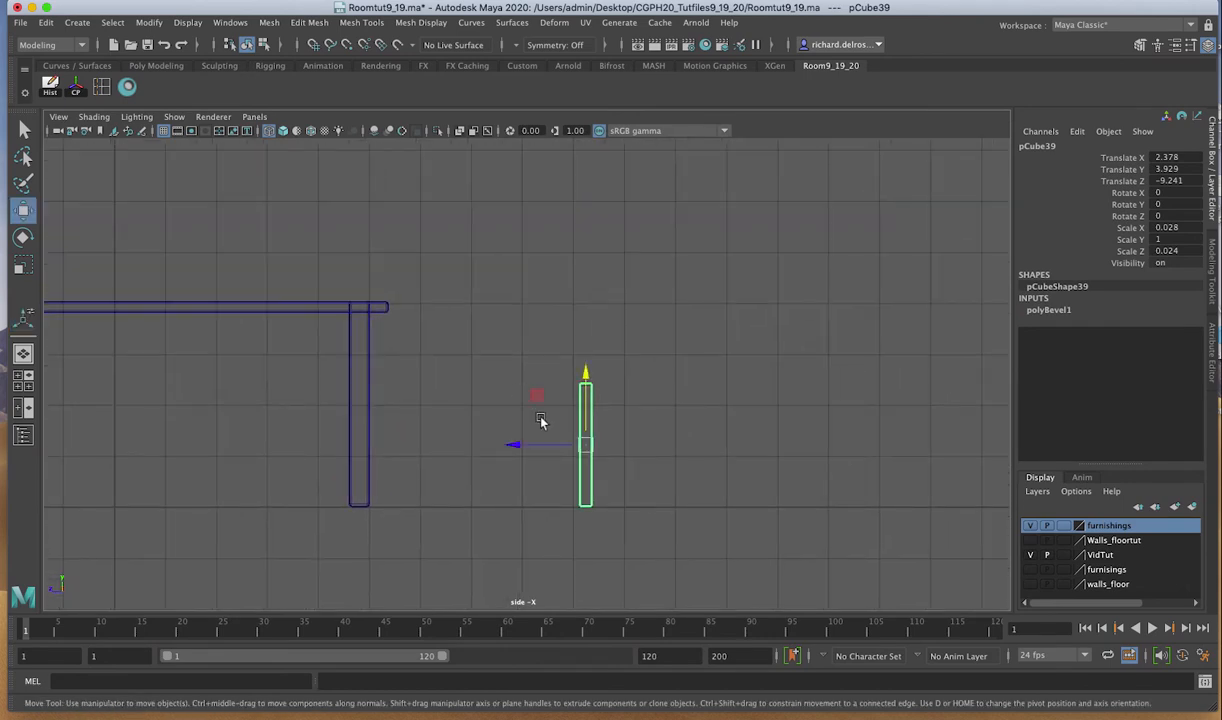
key(ctrl+d)
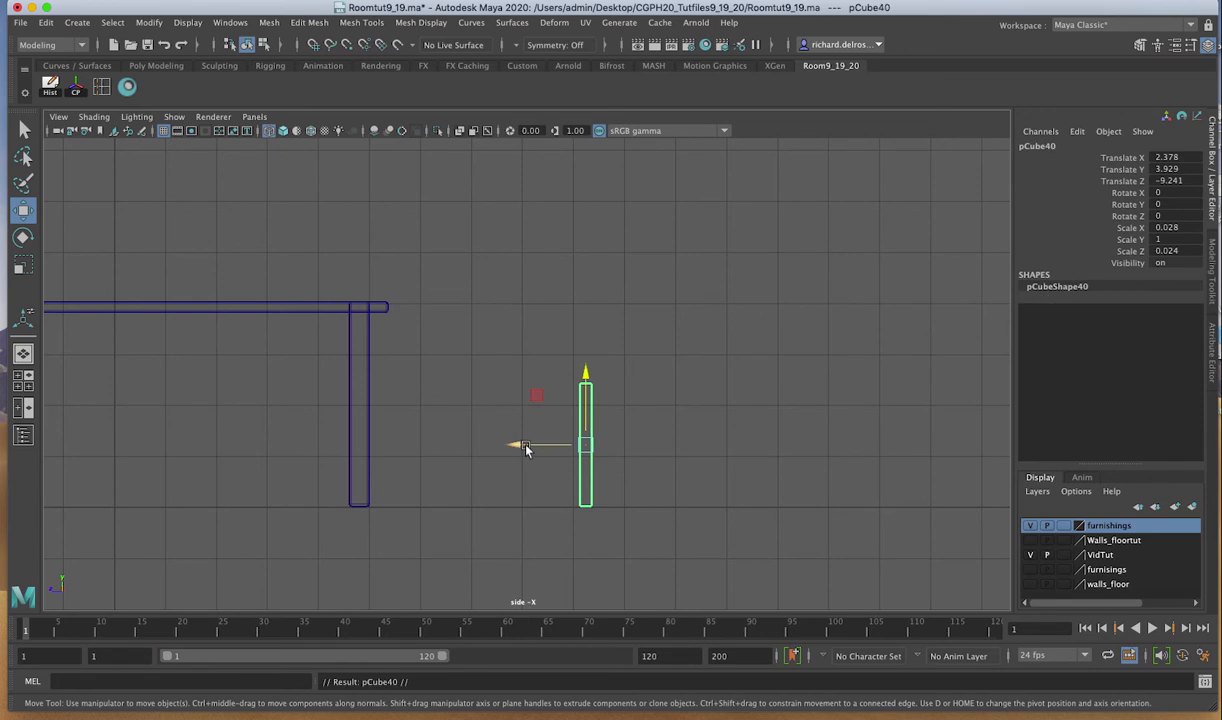
drag(520, 447, 615, 457)
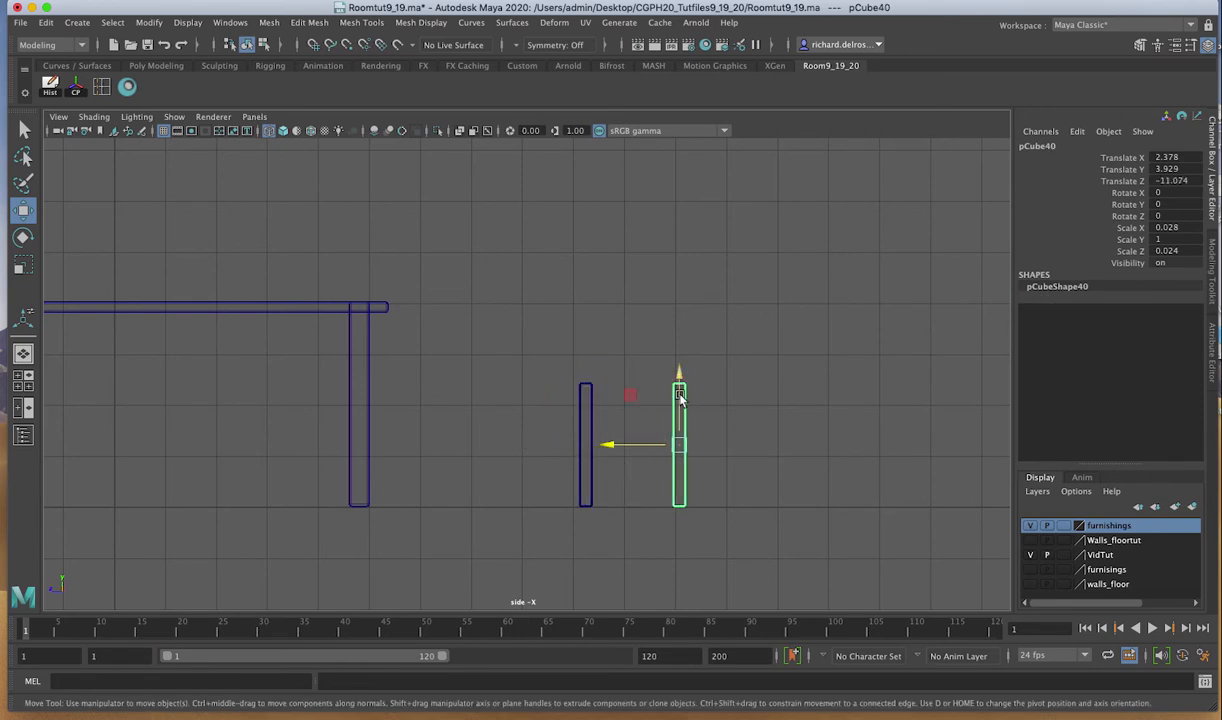
Step: Raise the copied leg's top vertices above the tabletop to lengthen it, and return it to Object Mode
scroll(679, 507, up, 5)
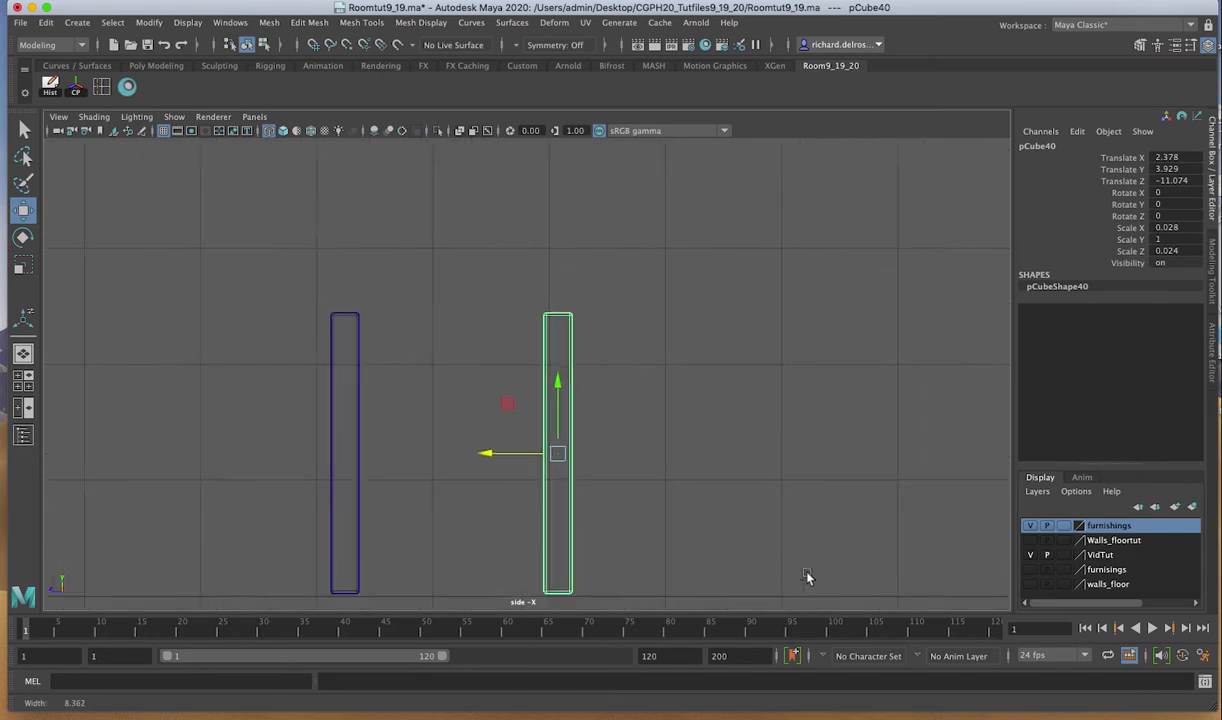
right_drag(545, 298, 500, 300)
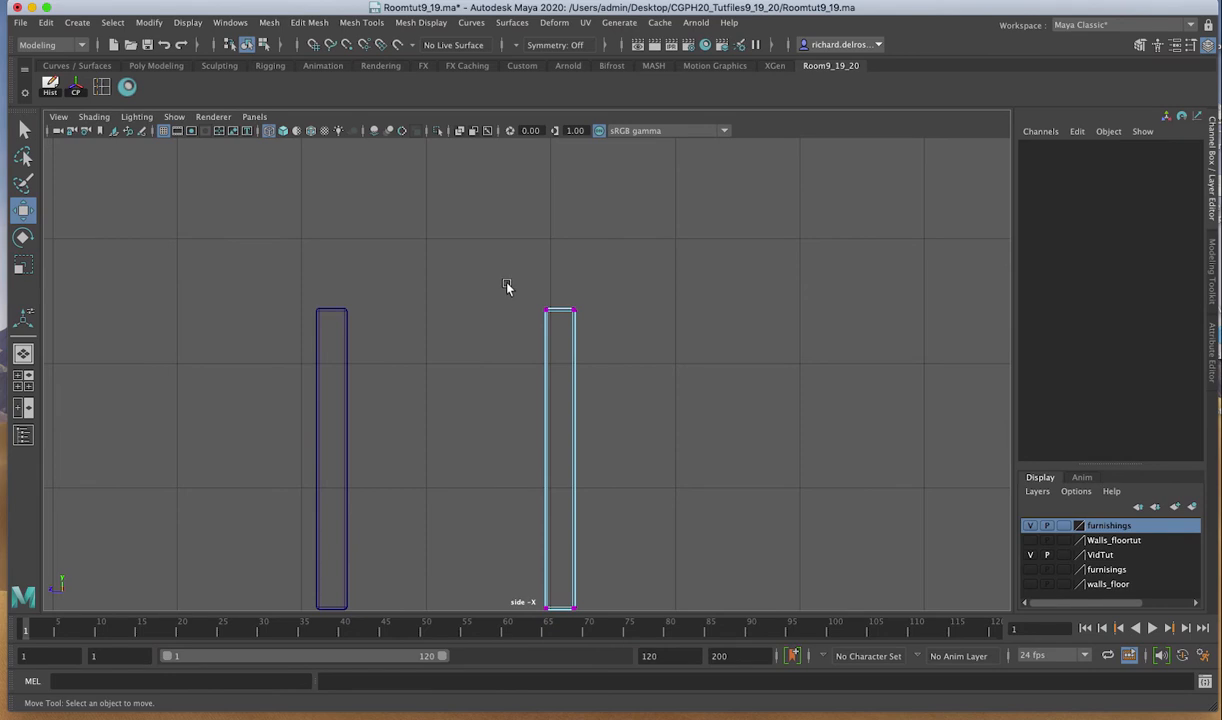
drag(495, 265, 617, 340)
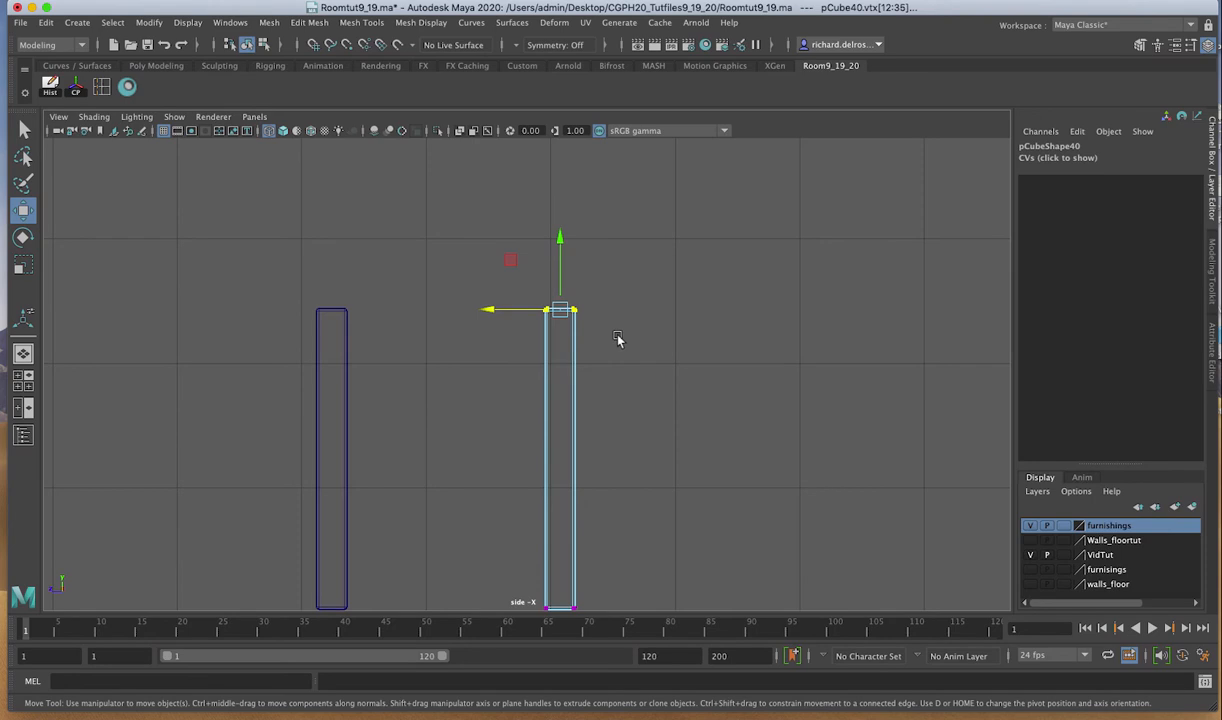
scroll(657, 380, down, 5)
alt+middle_drag(618, 325, 734, 385)
drag(655, 327, 657, 221)
right_drag(657, 357, 680, 341)
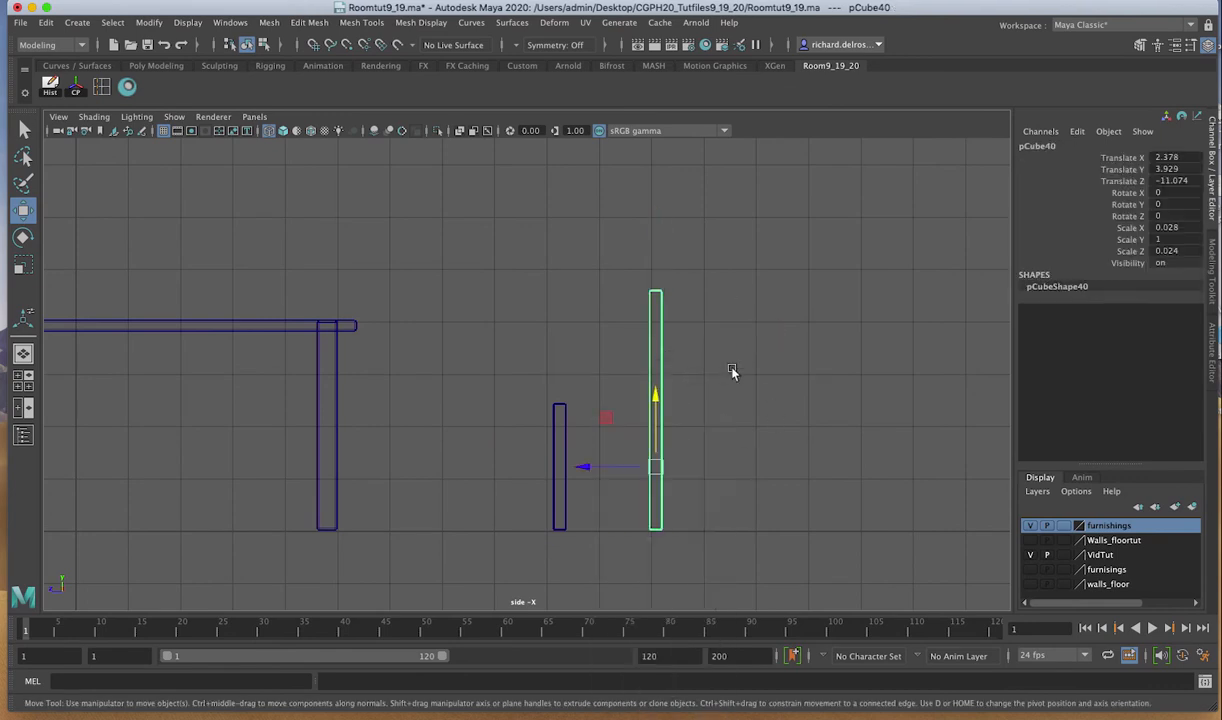
Step: Add the Insert Edge Loop tool to the Room9_19_20 shelf and delete that duplicate shelf entry
key(space)
key(space)
alt+drag(649, 319, 649, 371)
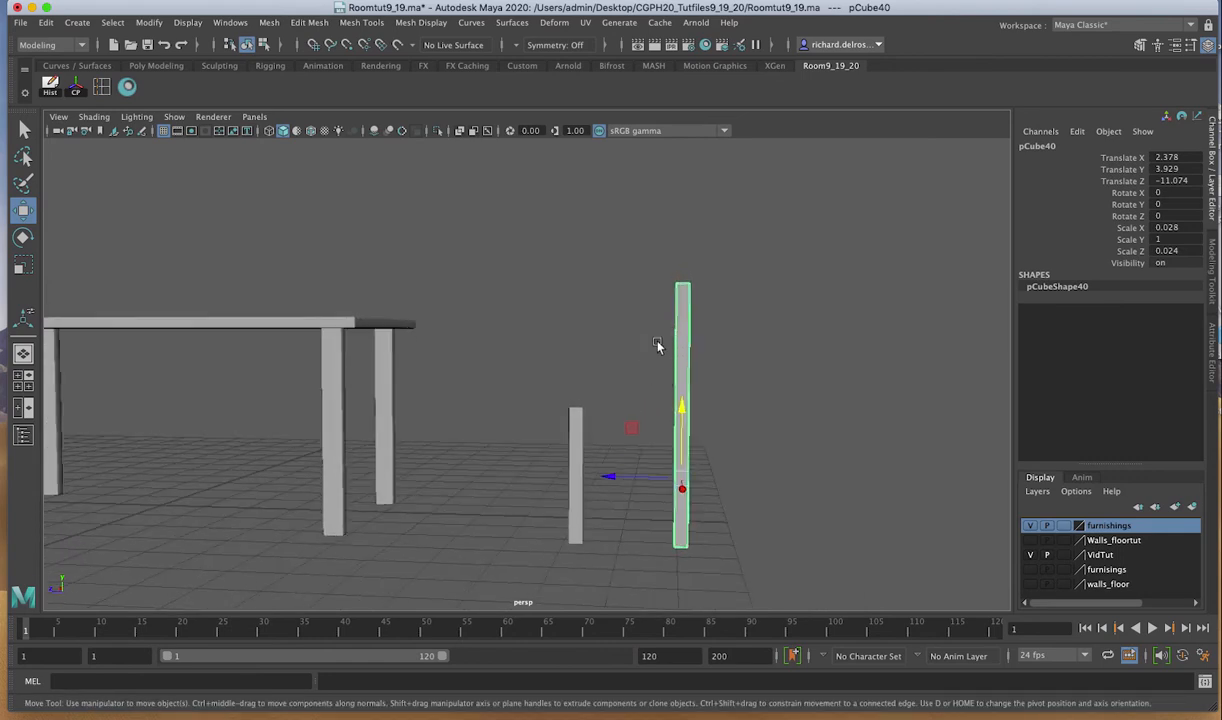
alt+drag(646, 425, 649, 423)
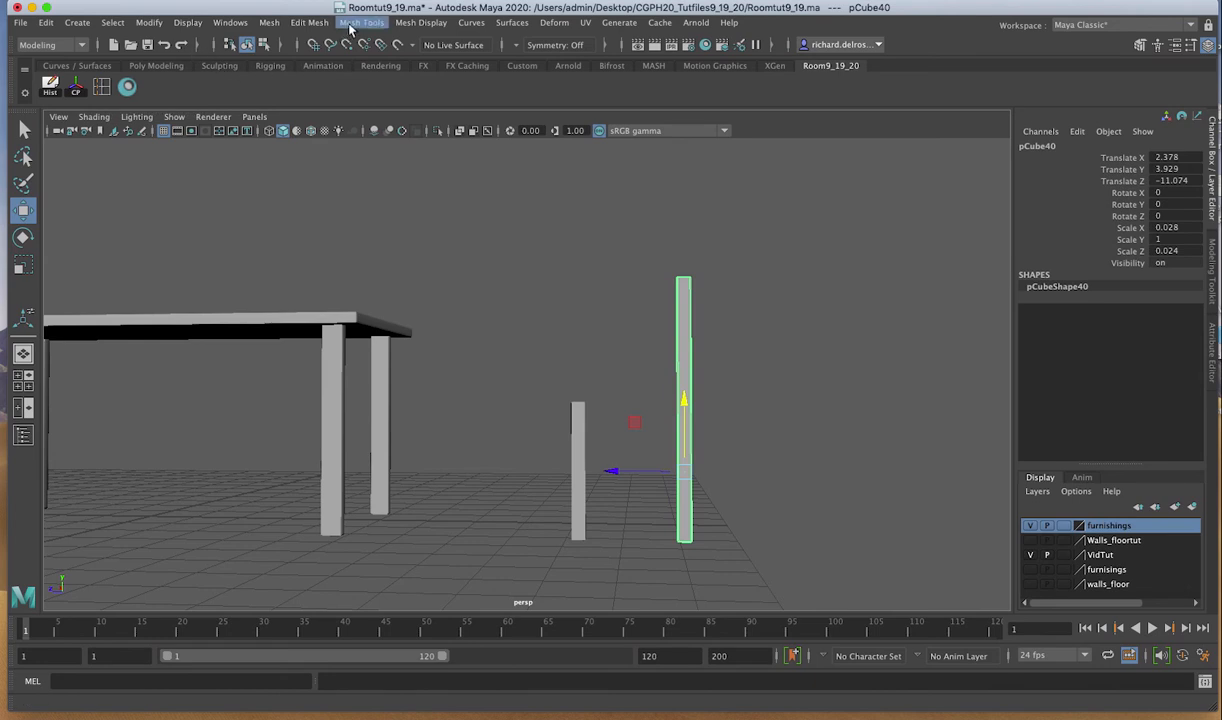
click(361, 22)
ctrl+shift+click(355, 134)
click(225, 96)
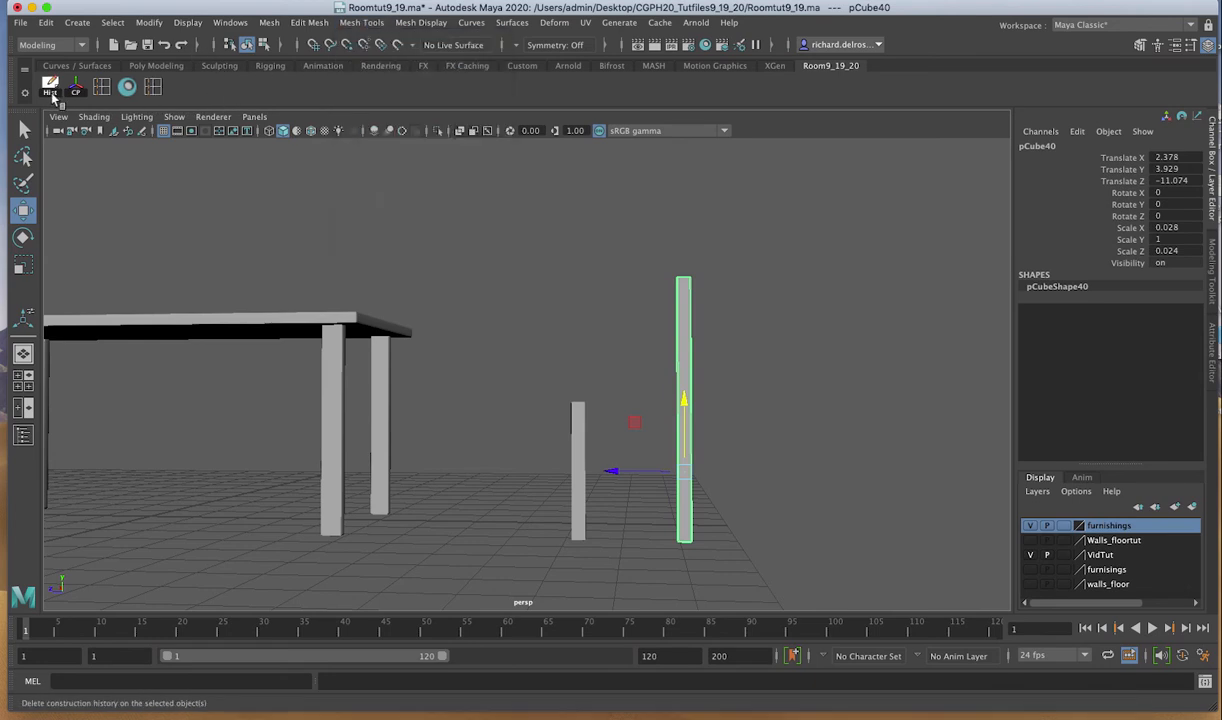
right_click(153, 90)
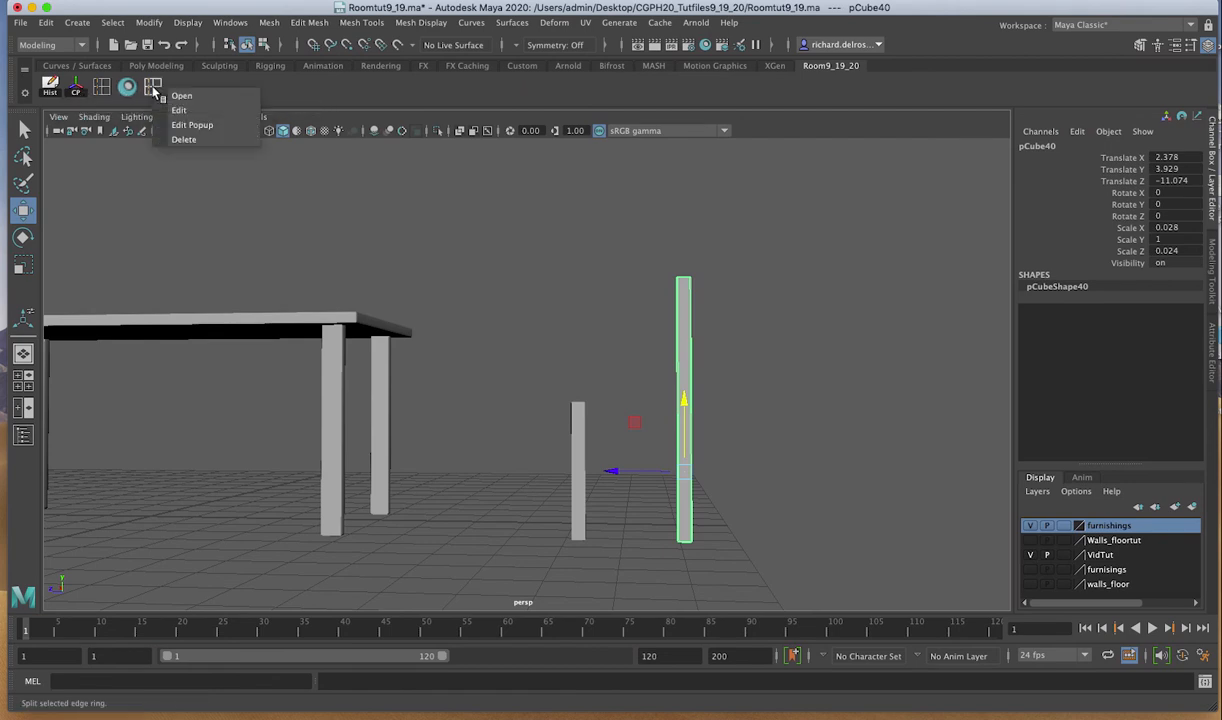
click(168, 139)
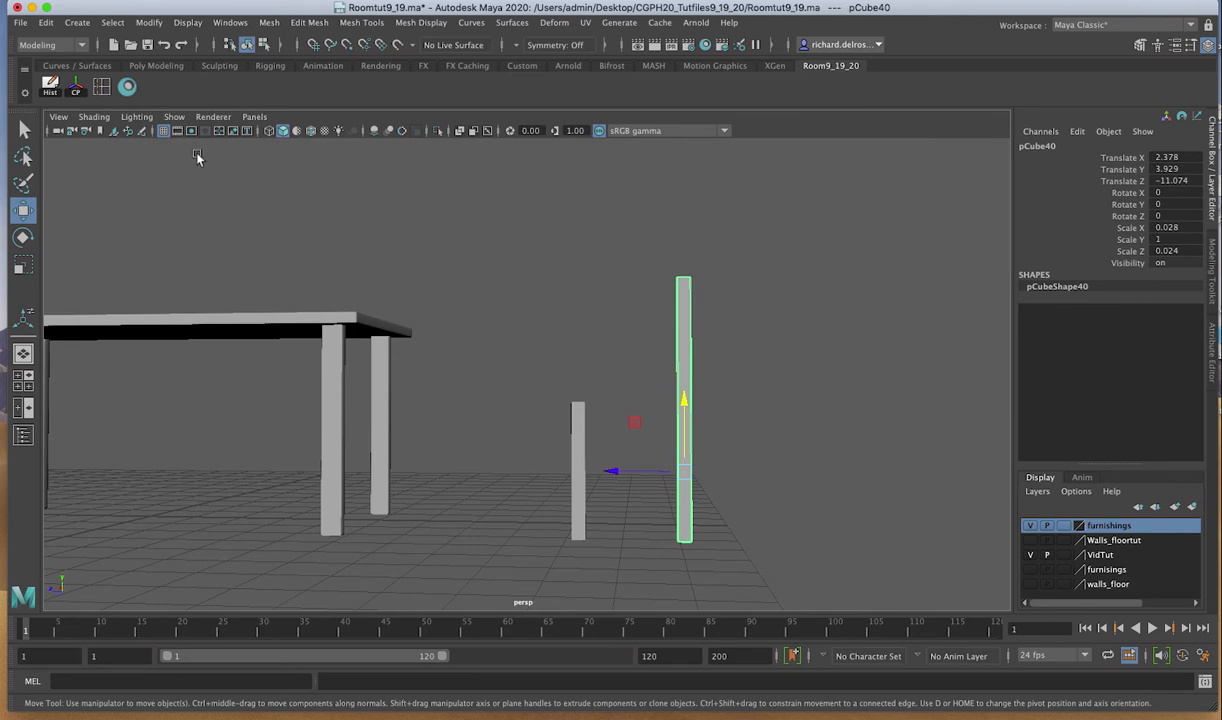
Step: Insert an edge loop around the tall leg in the side view, slightly below the height of the short leg's top
alt+drag(590, 280, 528, 291)
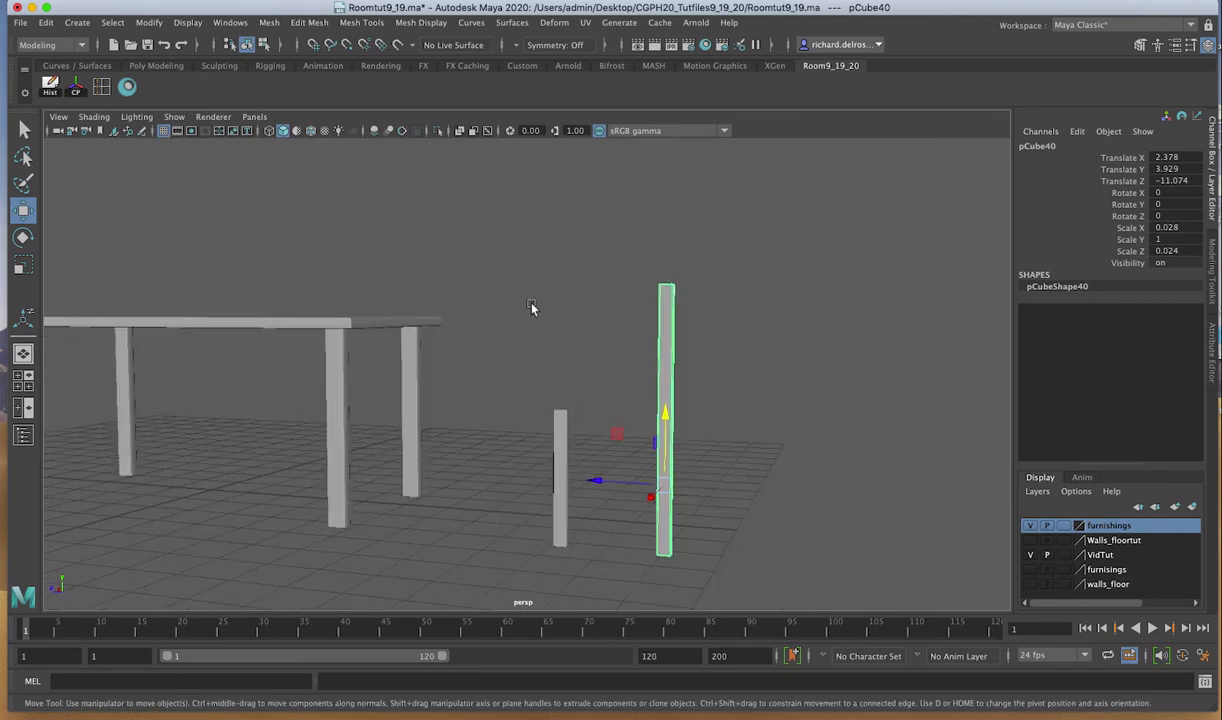
key(space)
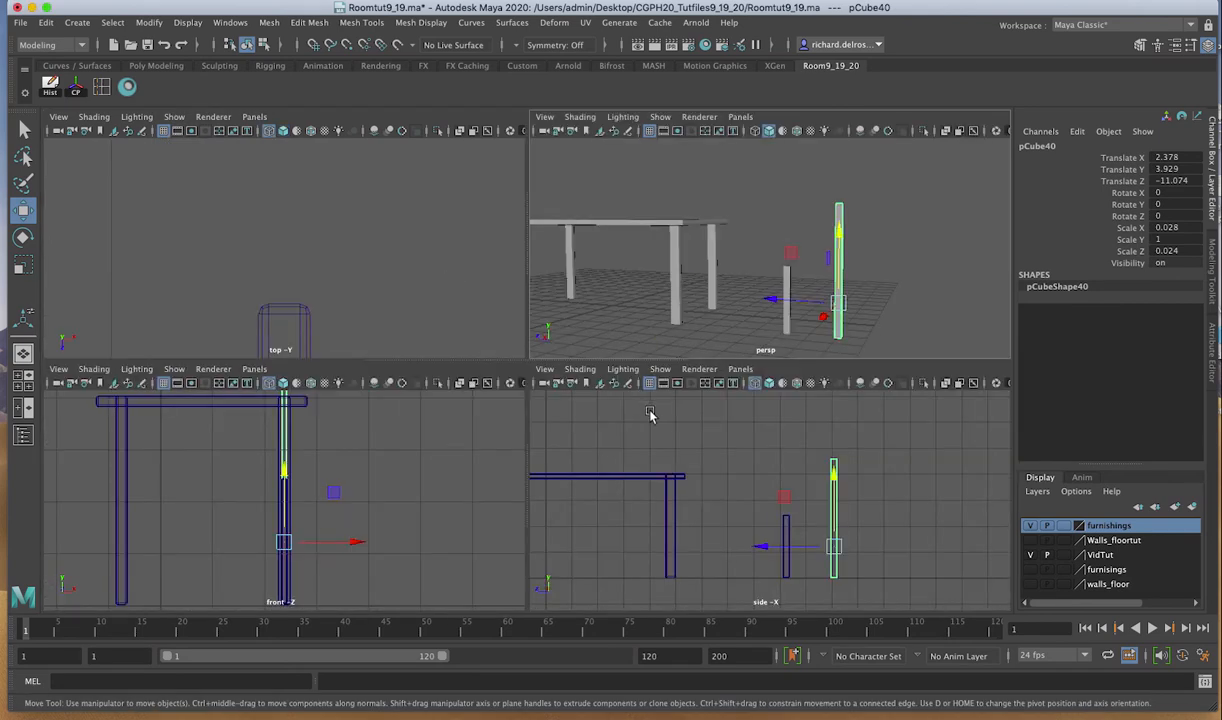
key(space)
alt+middle_drag(603, 423, 582, 408)
alt+right_drag(583, 408, 614, 538)
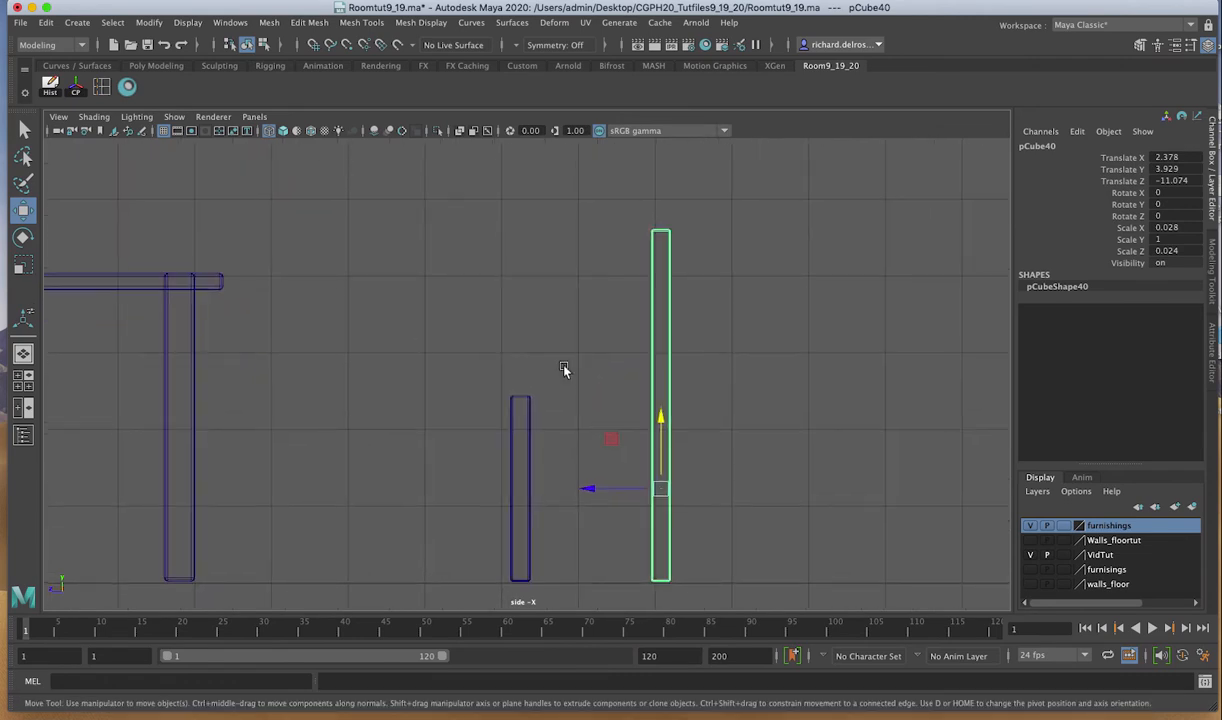
click(102, 90)
alt+right_drag(670, 425, 615, 466)
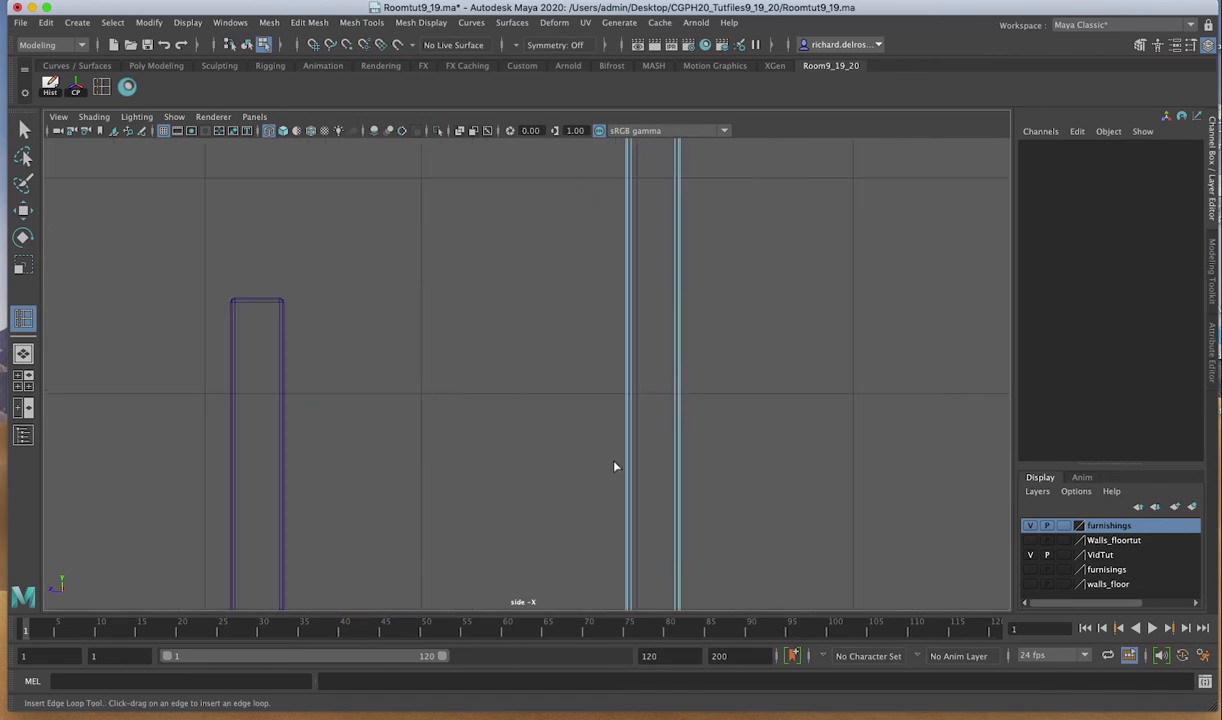
click(675, 381)
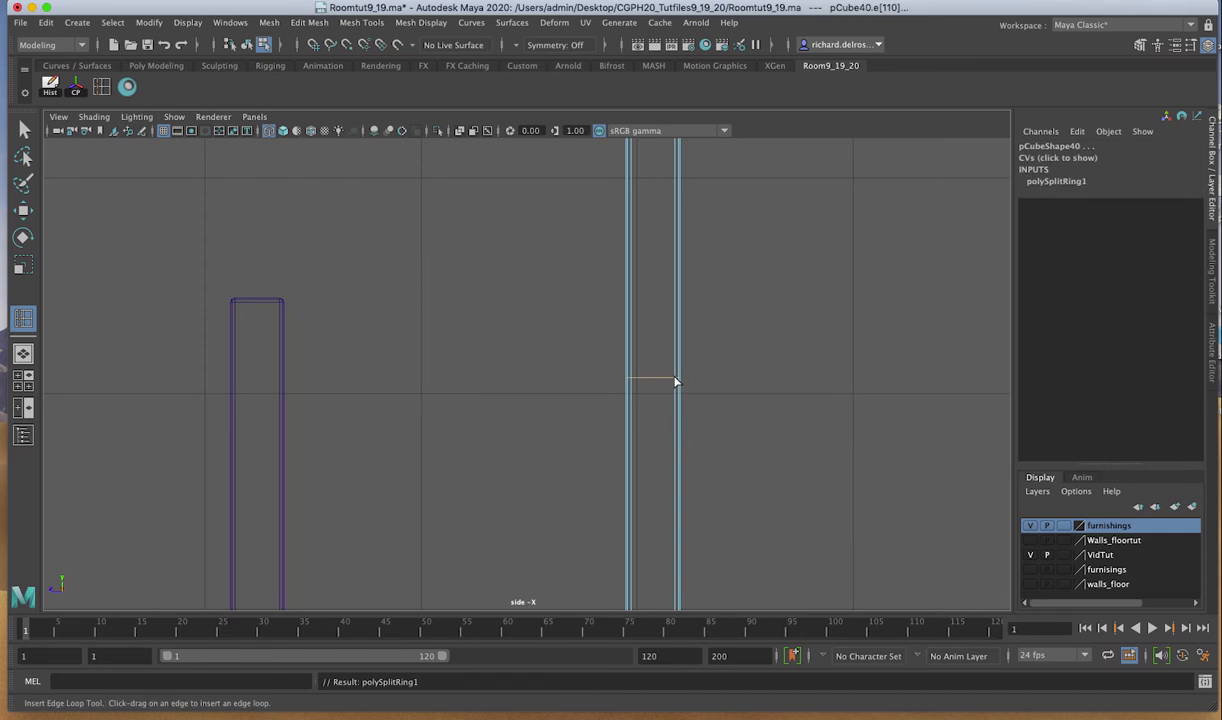
key(w)
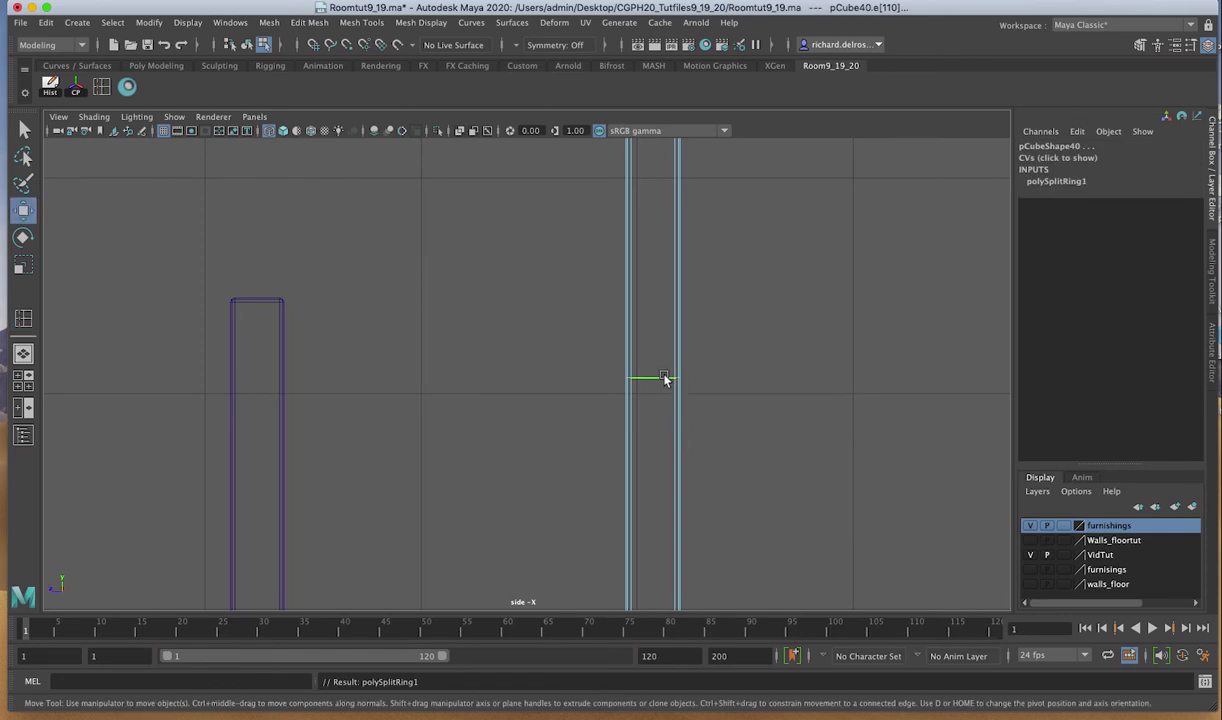
Step: Raise the tall leg's upper vertices together with the new edge loop until the loop is level with the short leg's top
scroll(685, 357, down, 10)
scroll(598, 280, up, 2)
drag(558, 283, 568, 257)
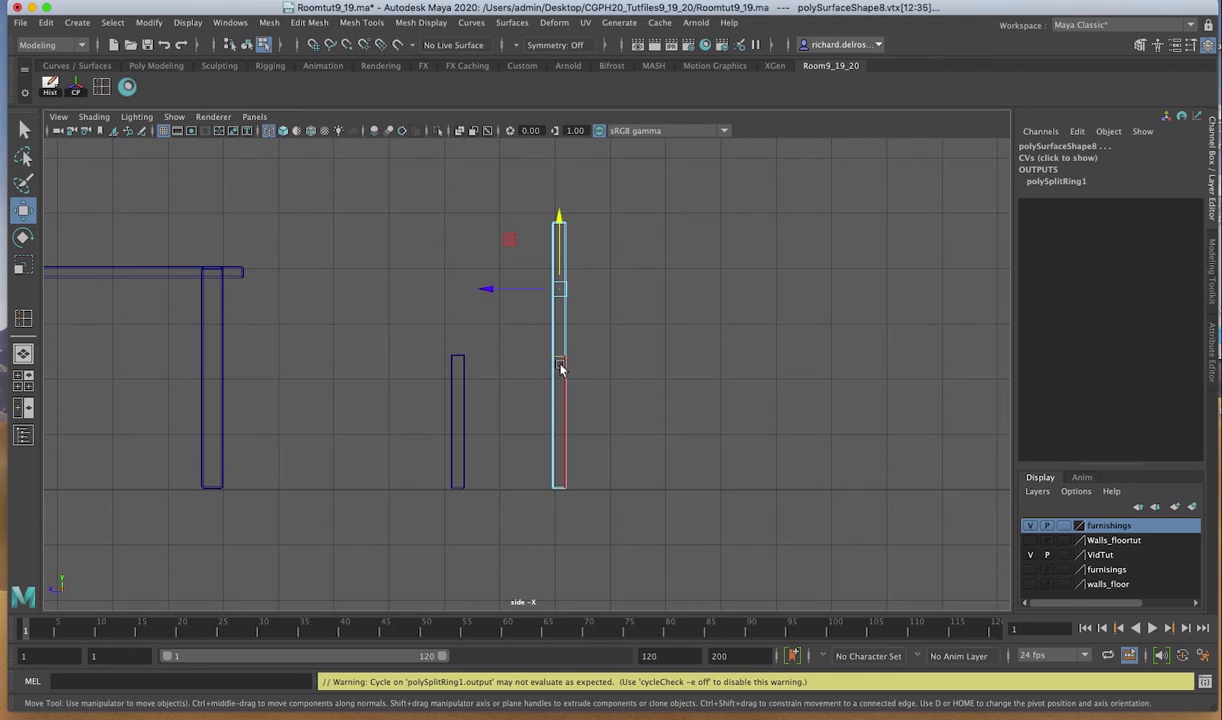
Step: Insert a second edge loop around the tall leg, about midway between the first loop and the floor
key(y)
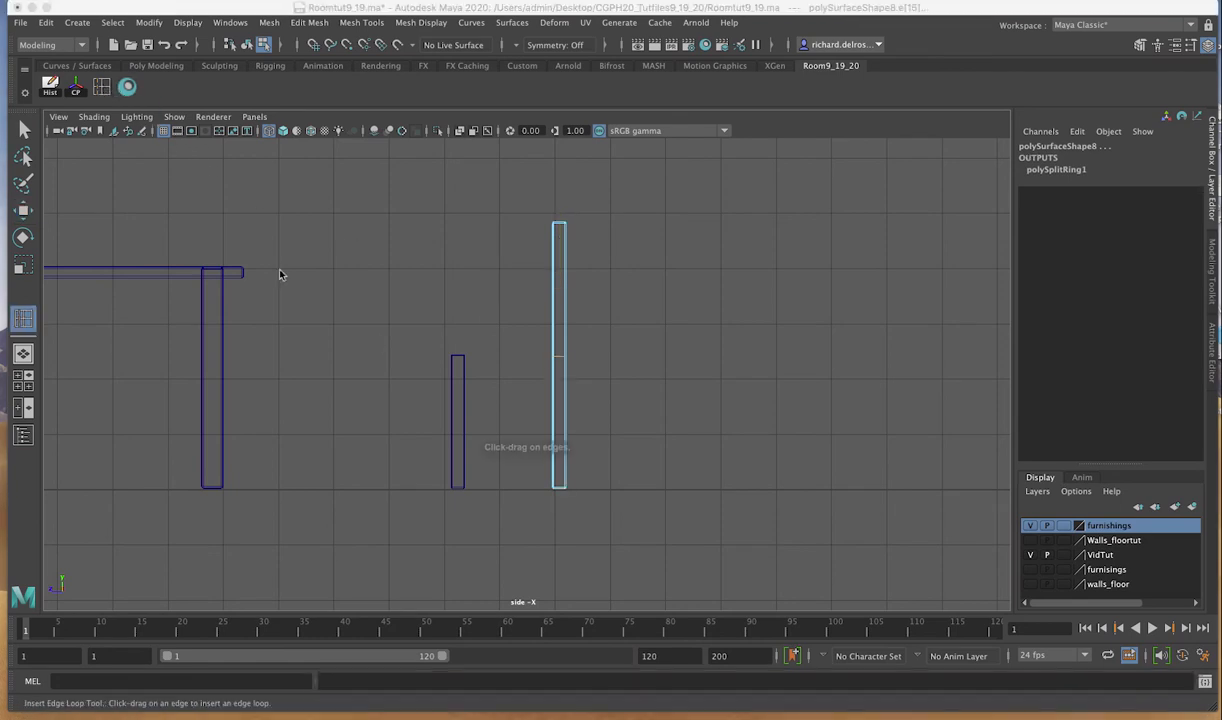
click(564, 420)
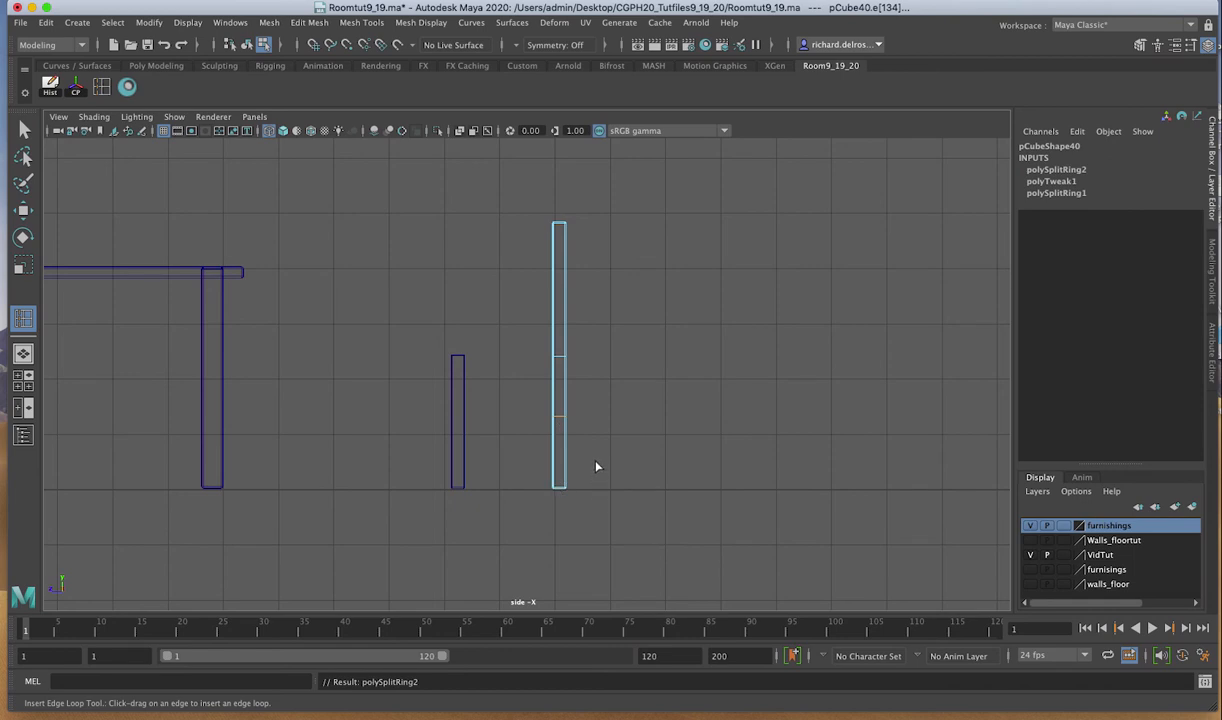
key(w)
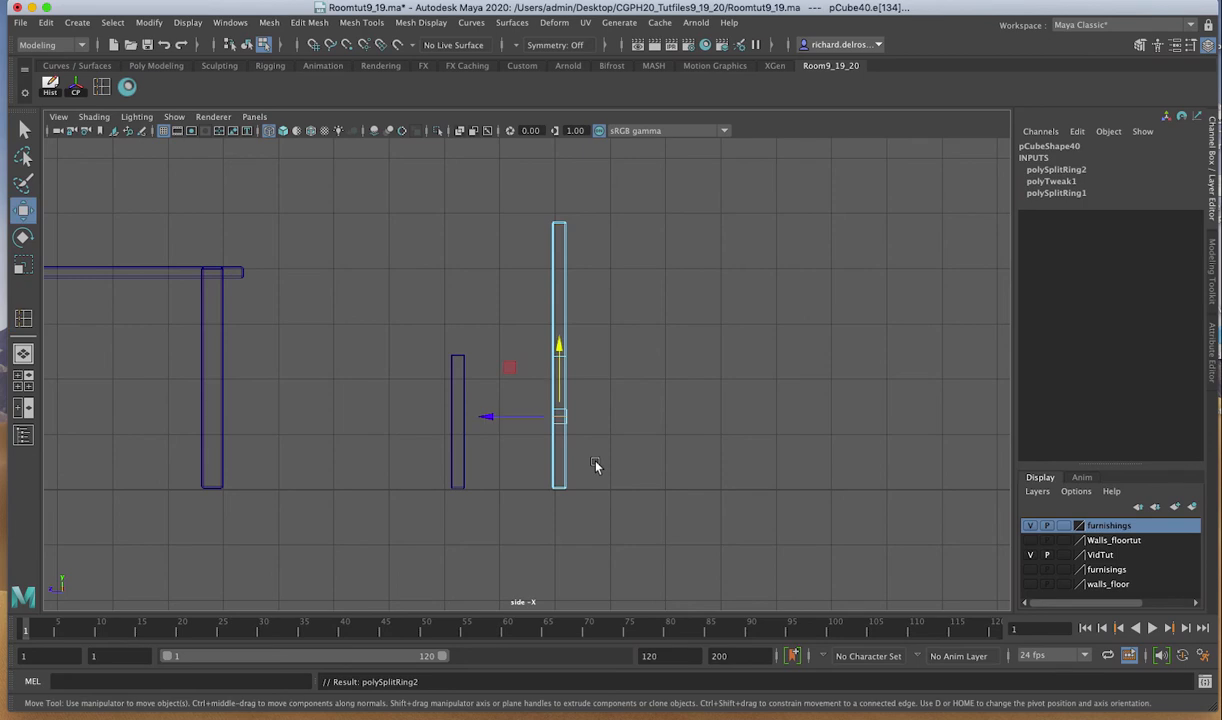
Step: Bend the tall leg by moving its top vertices about 0.5 units and its bottom vertices away from the table along Z
right_click(563, 292)
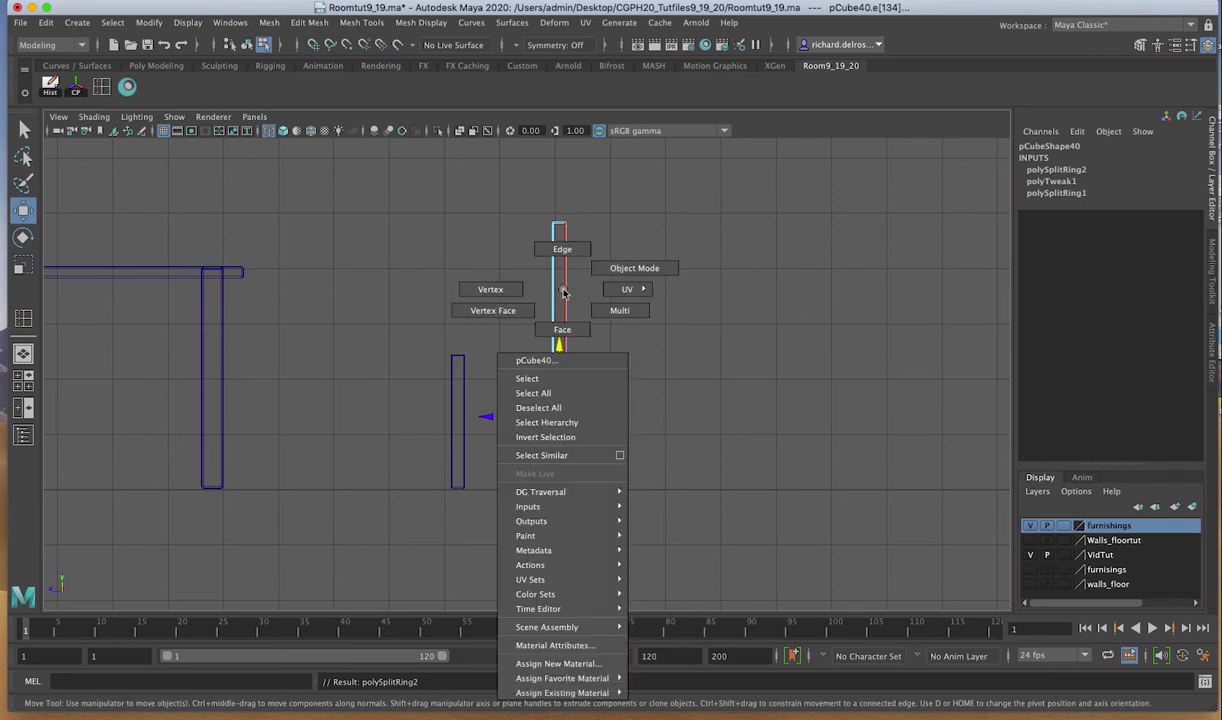
right_drag(563, 292, 490, 289)
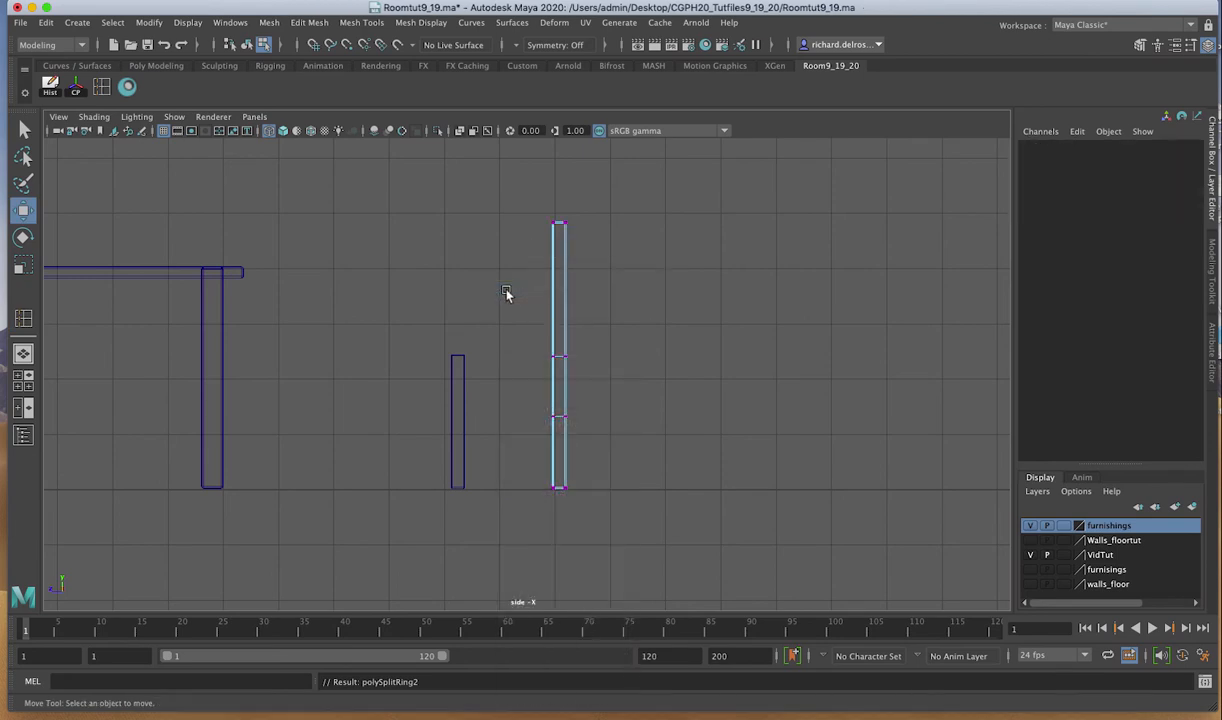
drag(531, 200, 590, 236)
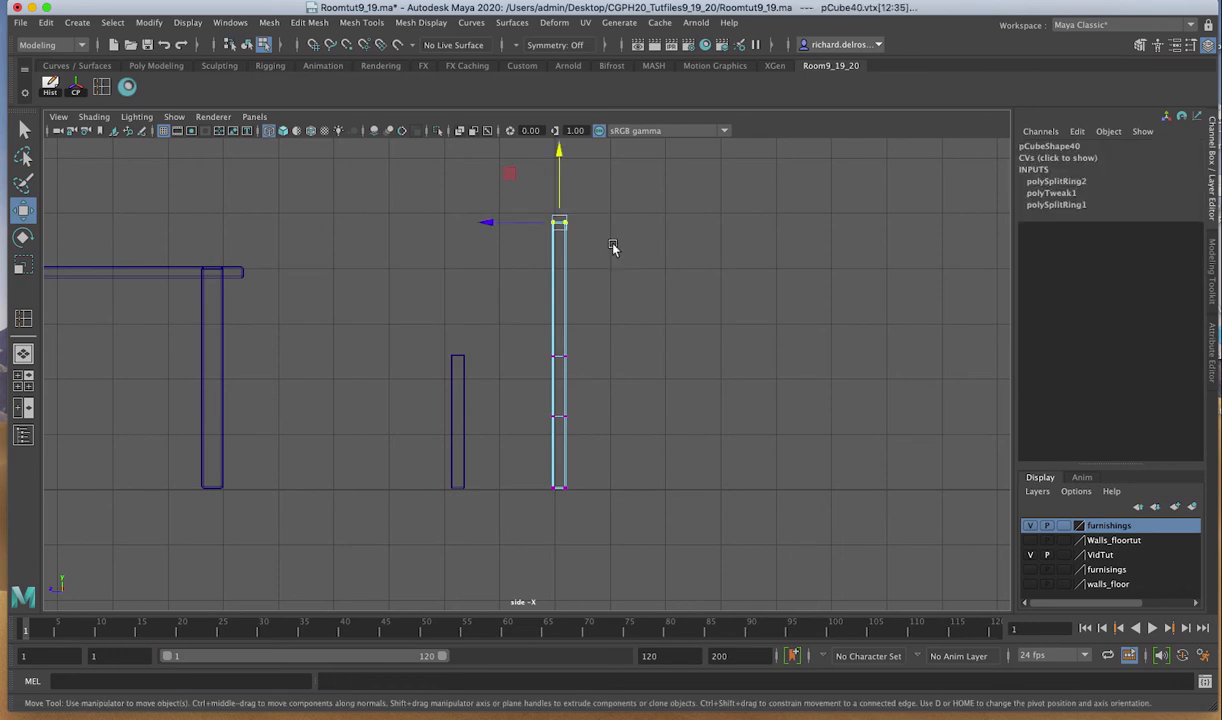
drag(502, 224, 533, 230)
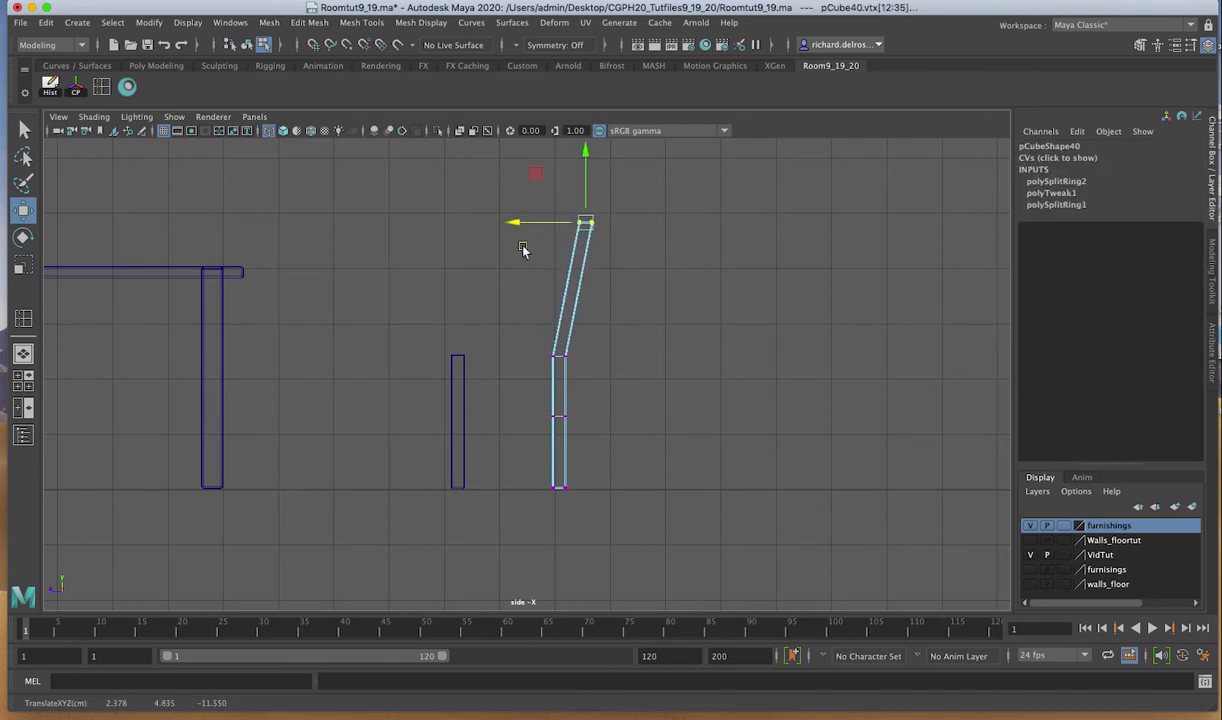
mouse_move(533, 474)
mouse_down()
mouse_move(580, 500)
mouse_move(546, 492)
mouse_up()
Step: Examine the bent leg's shape in the perspective view, with the smooth mesh preview on and off
key(space)
key(space)
alt+right_drag(730, 322, 746, 422)
alt+middle_drag(746, 422, 680, 334)
key(3)
alt+drag(738, 332, 660, 350)
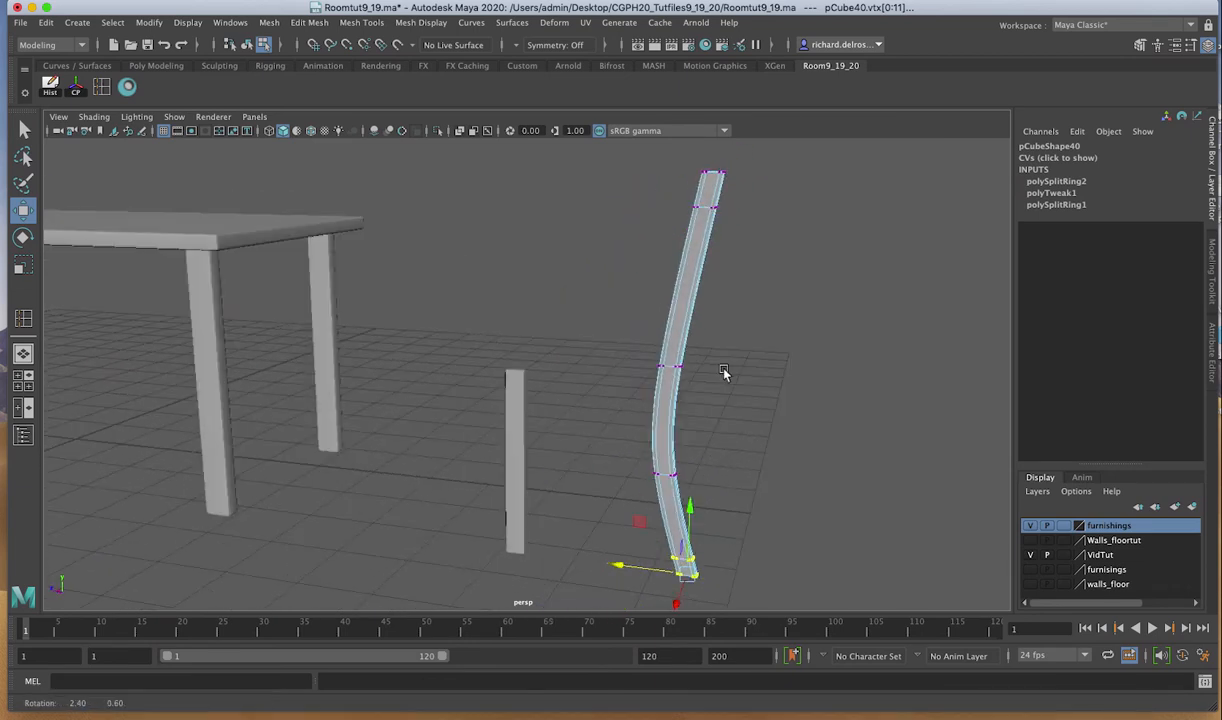
alt+right_drag(600, 336, 605, 392)
mouse_move(605, 392)
alt+mouse_down()
mouse_move(586, 363)
mouse_move(612, 371)
alt+mouse_up()
key(1)
alt+drag(644, 415, 578, 366)
alt+right_drag(578, 366, 588, 434)
alt+drag(588, 434, 660, 401)
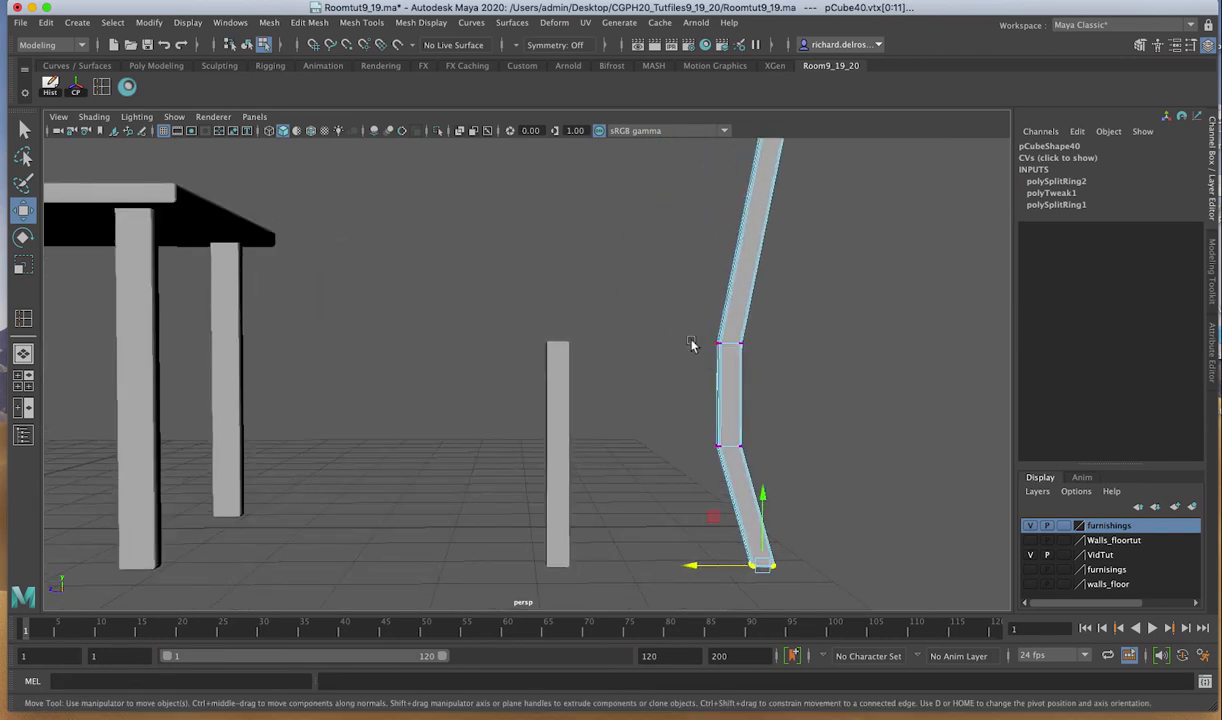
alt+middle_drag(684, 303, 595, 389)
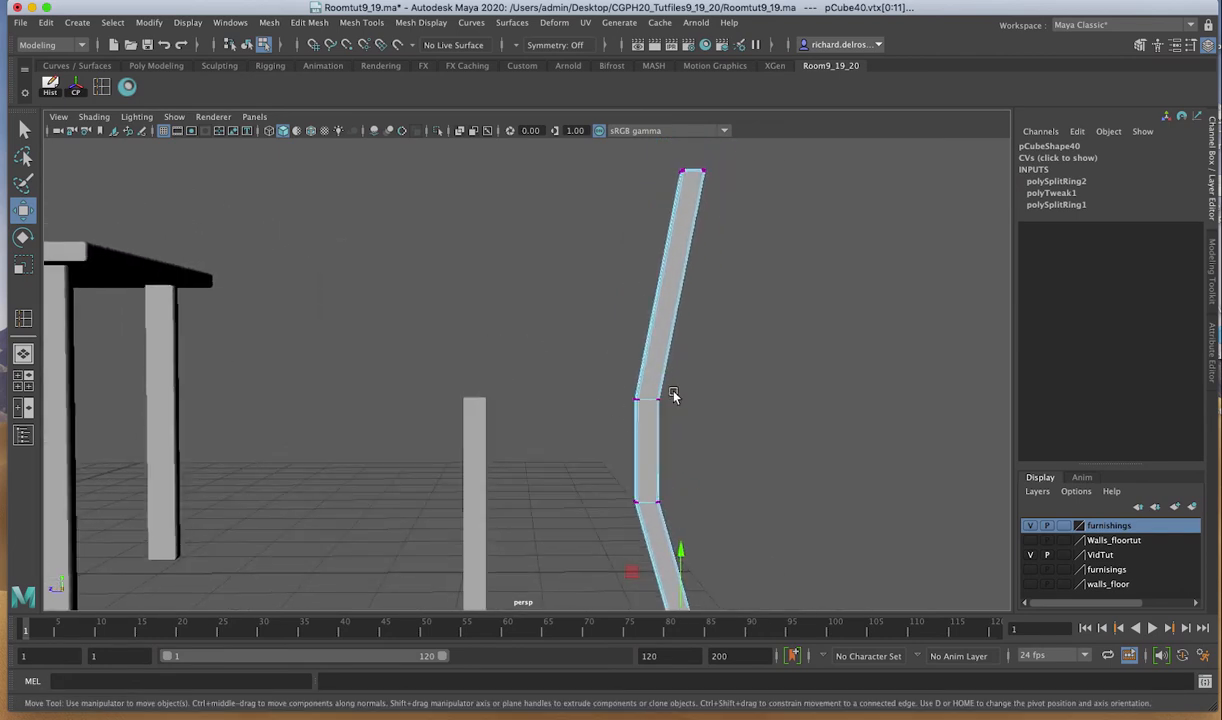
alt+drag(543, 423, 576, 437)
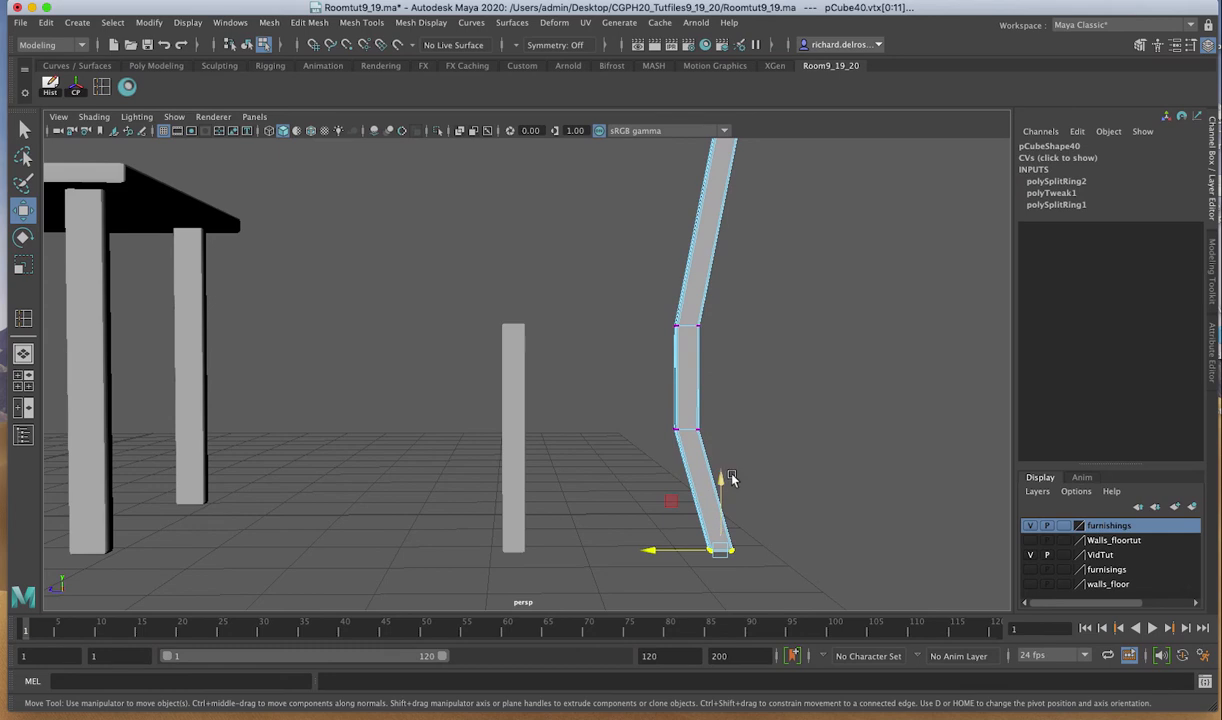
Step: Insert an edge loop around the short front leg, about midway between its top and the floor
key(space)
key(space)
drag(704, 499, 507, 488)
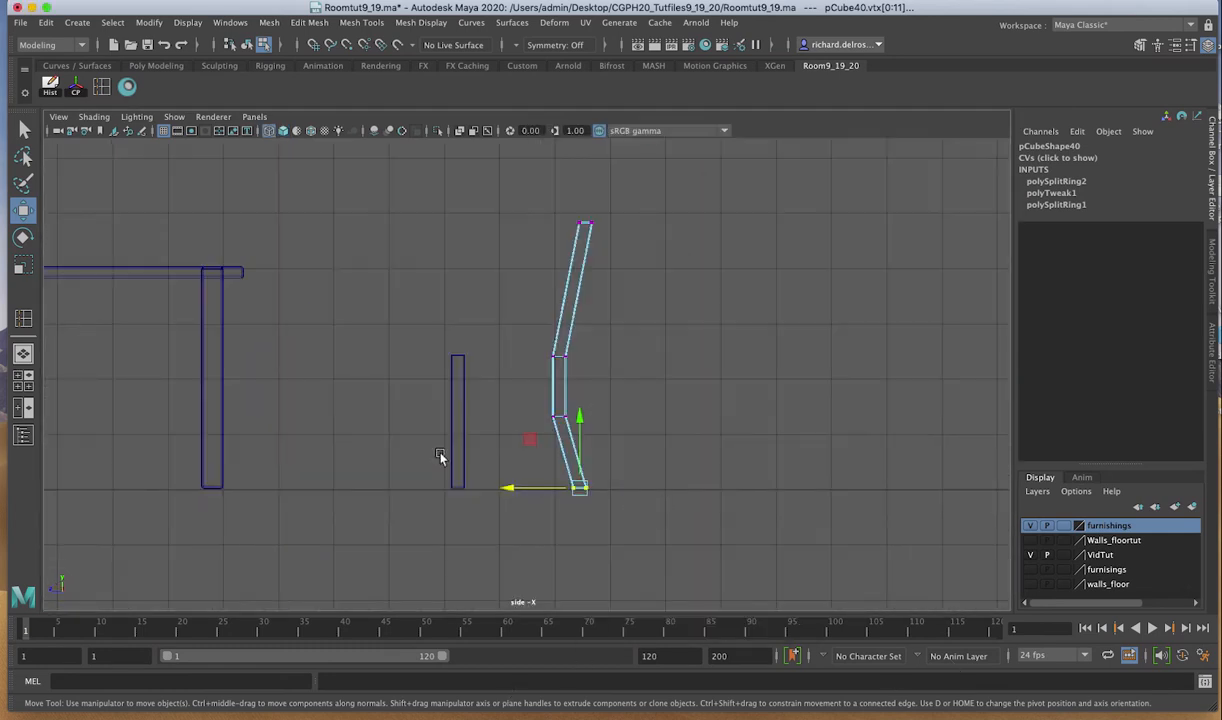
alt+middle_drag(445, 428, 581, 363)
alt+right_drag(581, 363, 638, 592)
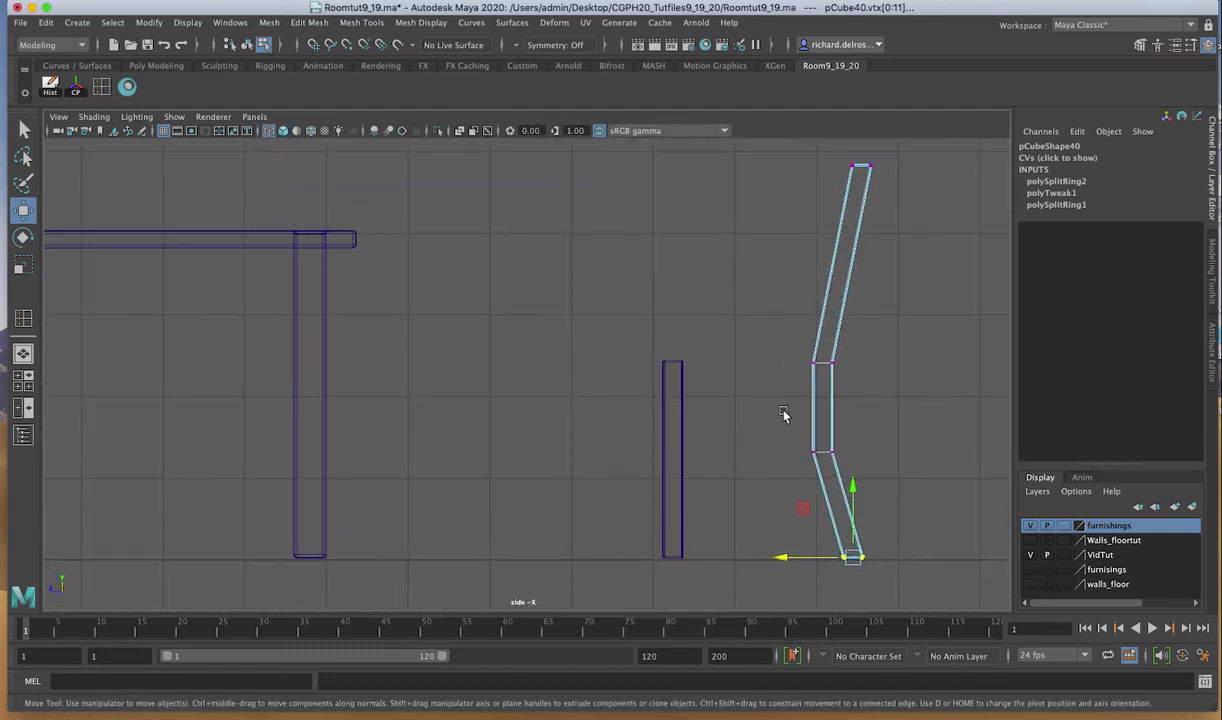
right_drag(826, 370, 880, 335)
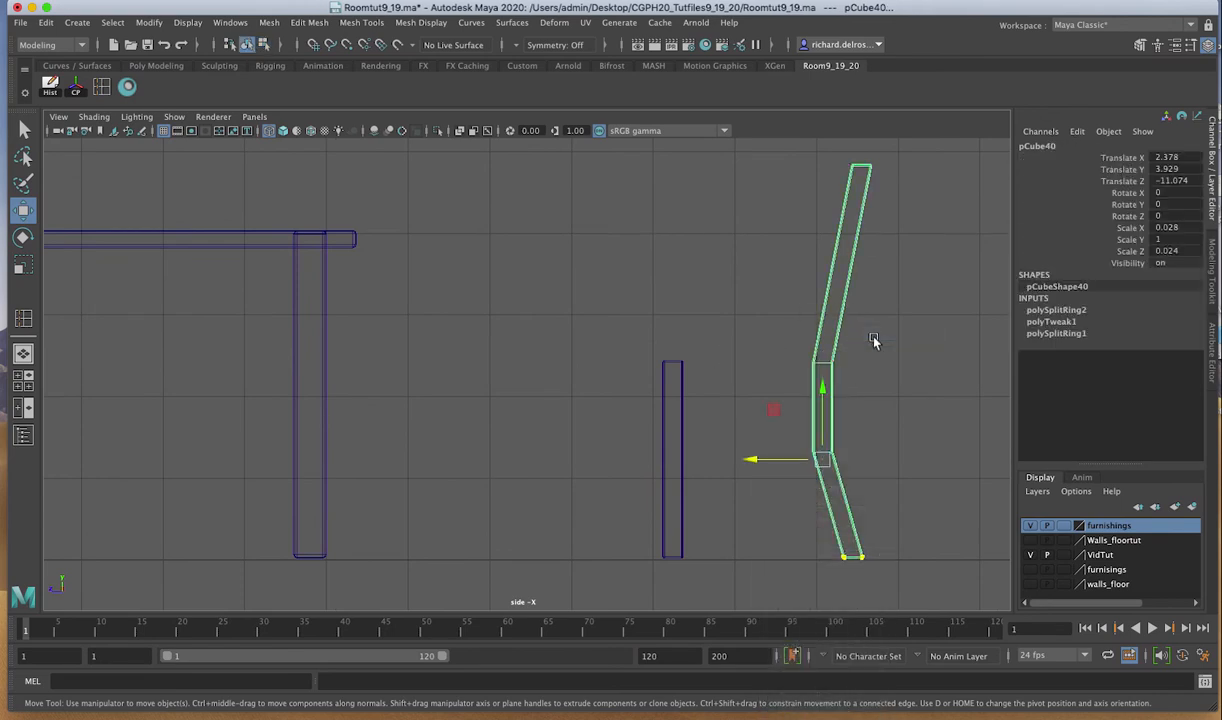
click(680, 390)
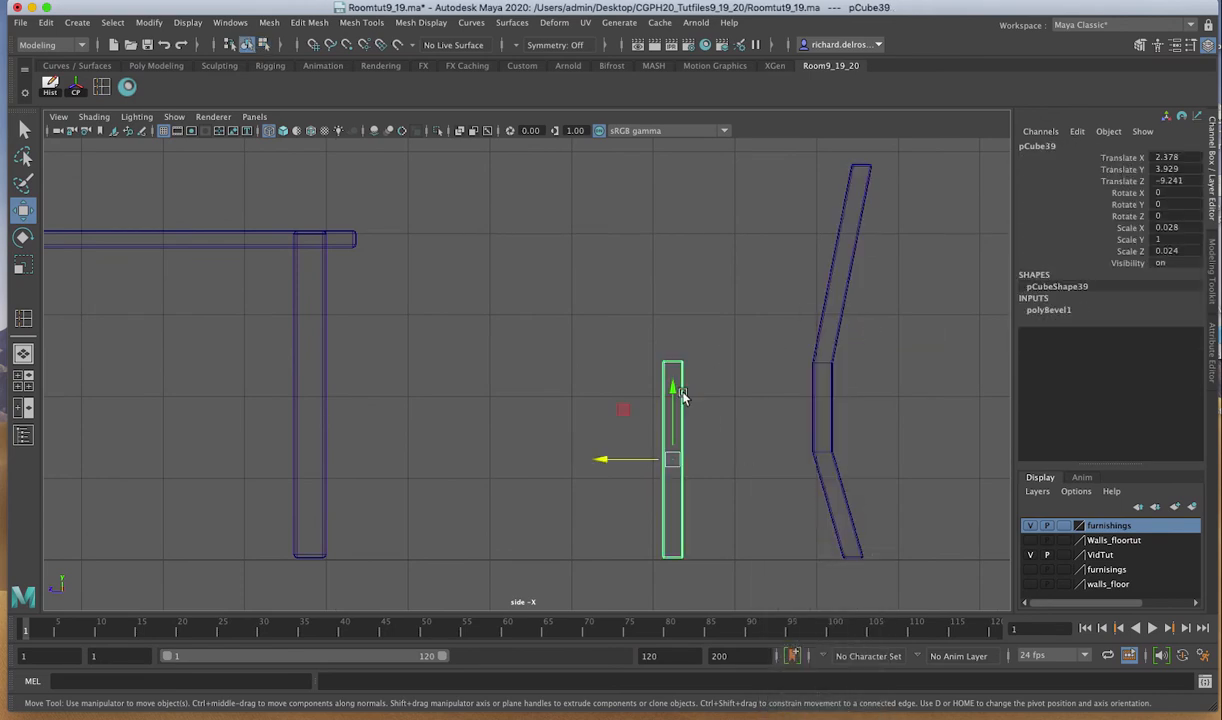
click(102, 89)
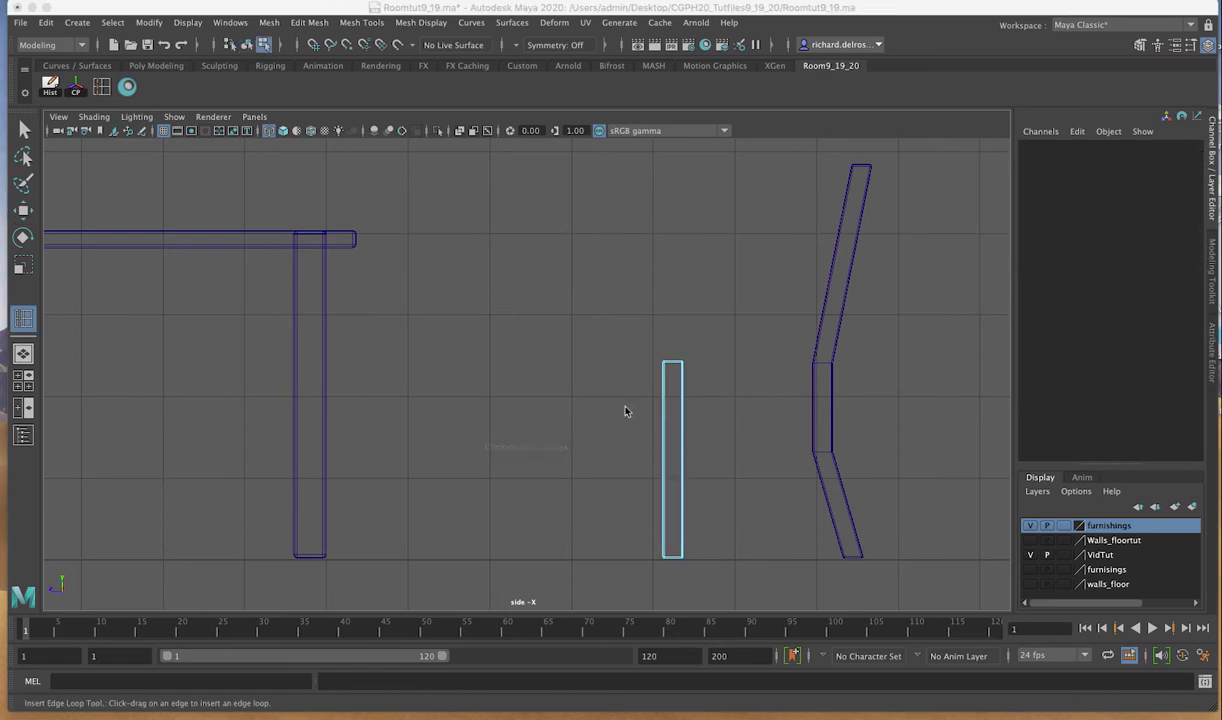
scroll(627, 409, up, 5)
alt+middle_drag(663, 483, 476, 376)
scroll(630, 445, up, 3)
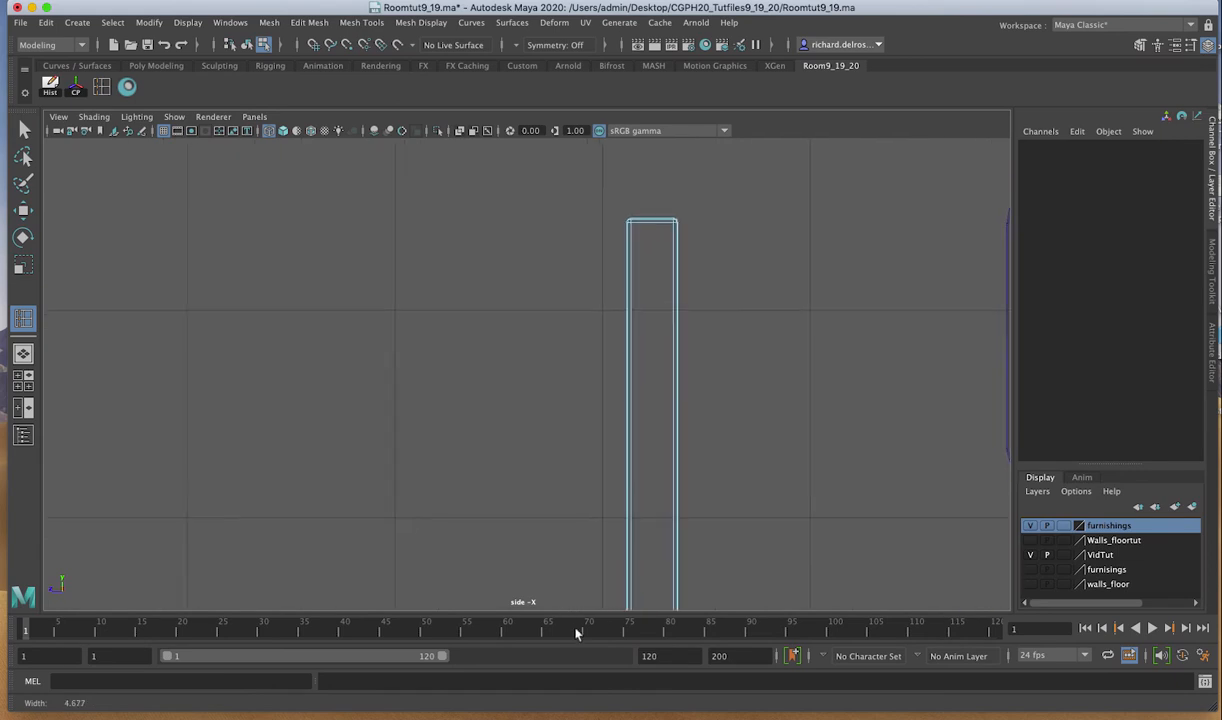
click(638, 449)
scroll(737, 464, down, 4)
scroll(661, 513, up, 2)
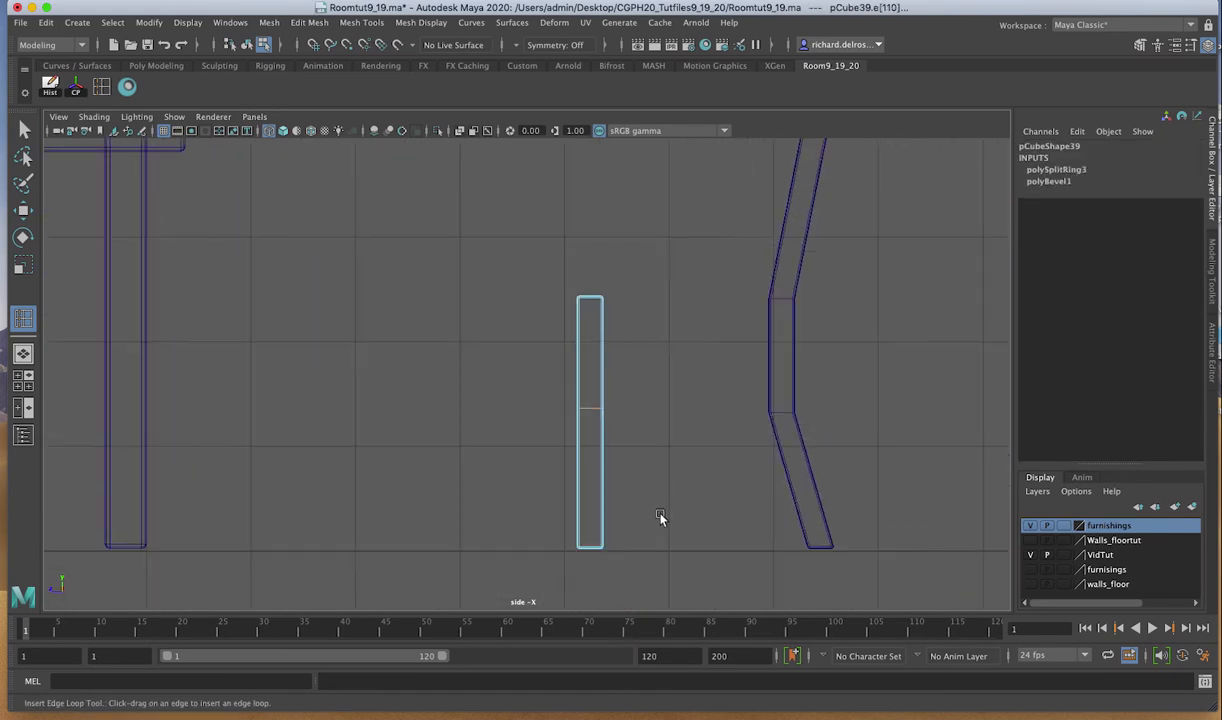
Step: Bend the short leg by moving its middle edge loop about 0.15 units away from the table along Z, and preview both legs smoothed
key(w)
drag(543, 408, 561, 413)
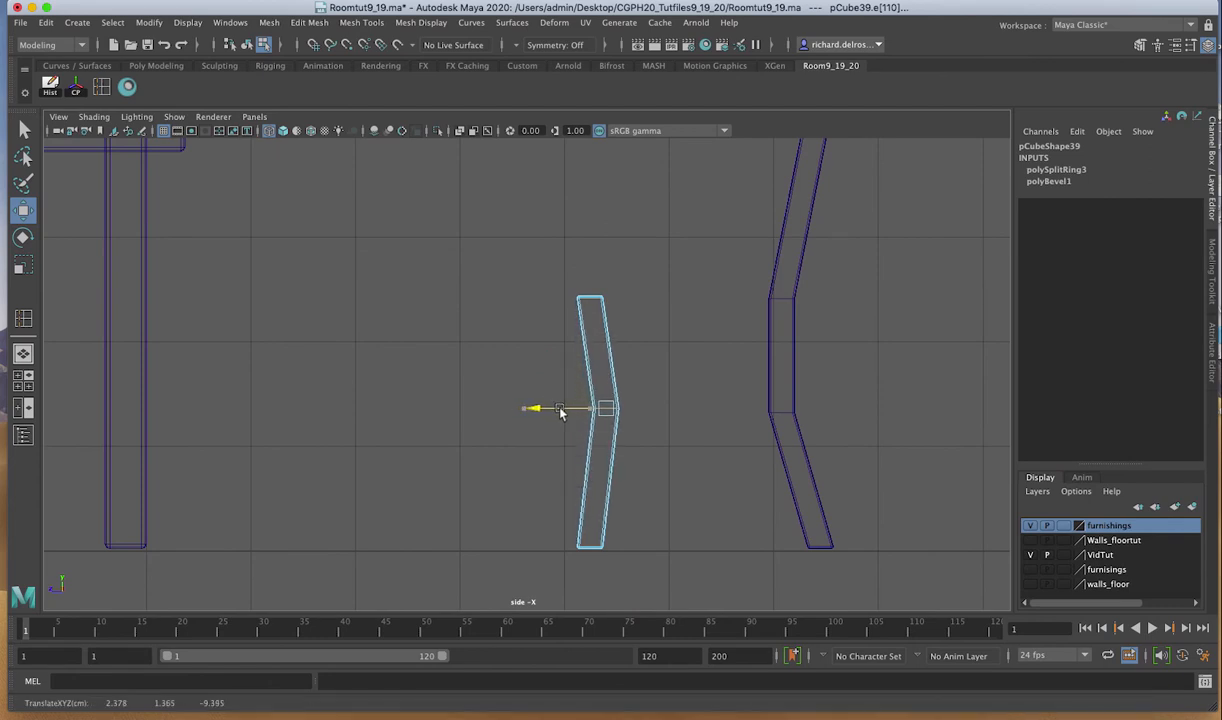
key(3)
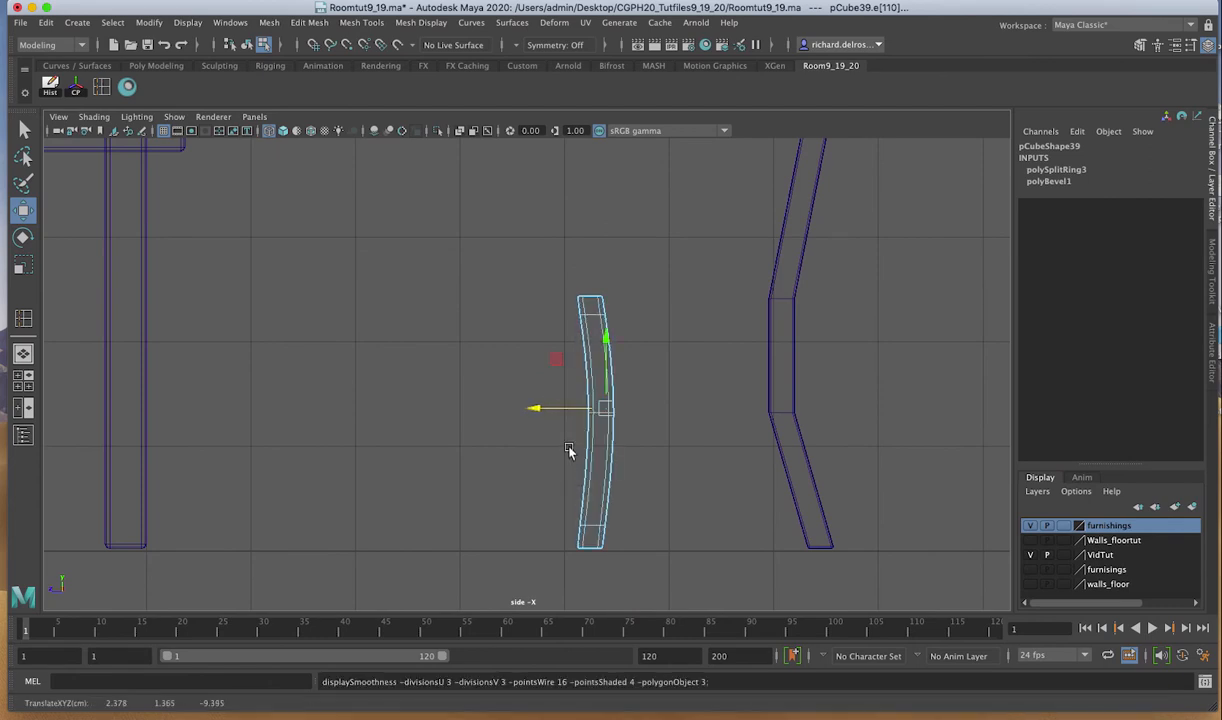
click(781, 418)
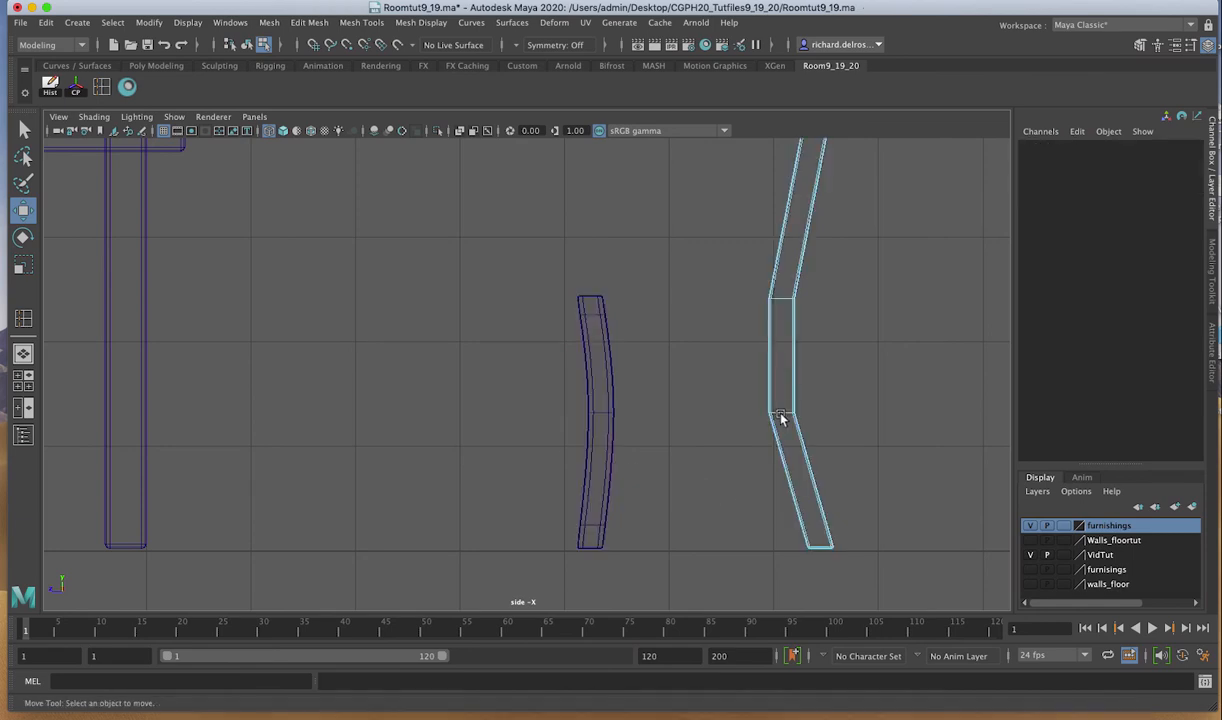
key(3)
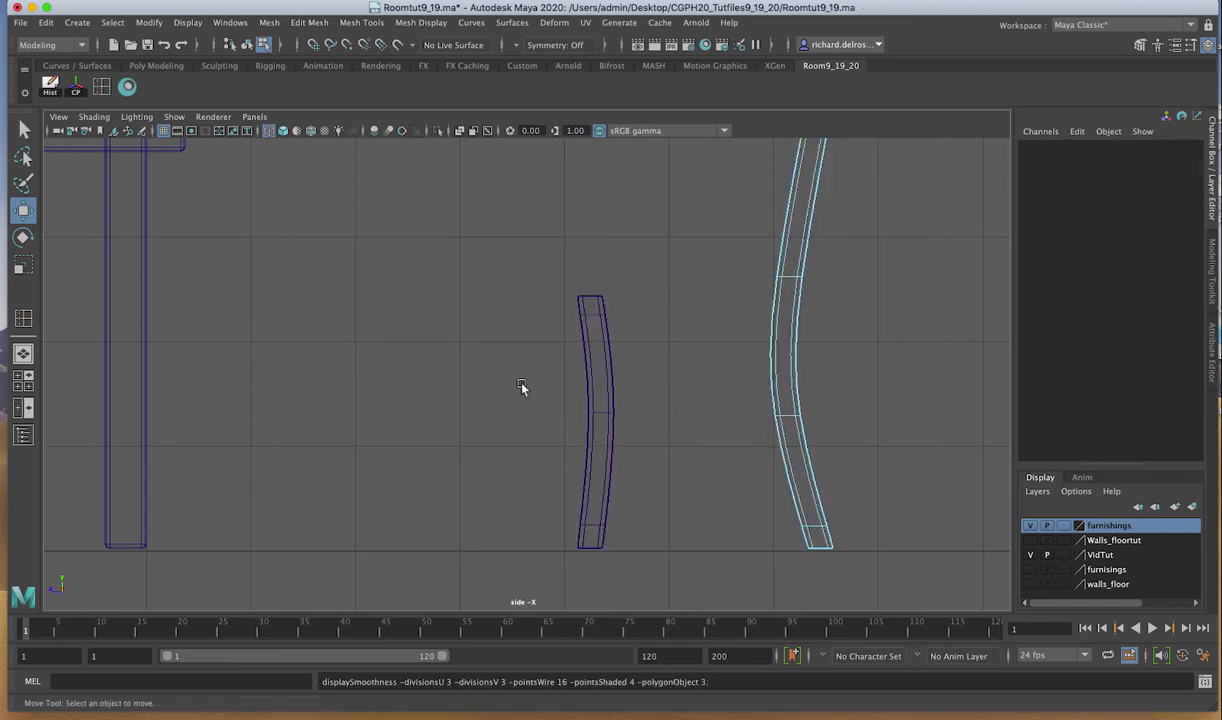
scroll(683, 462, down, 3)
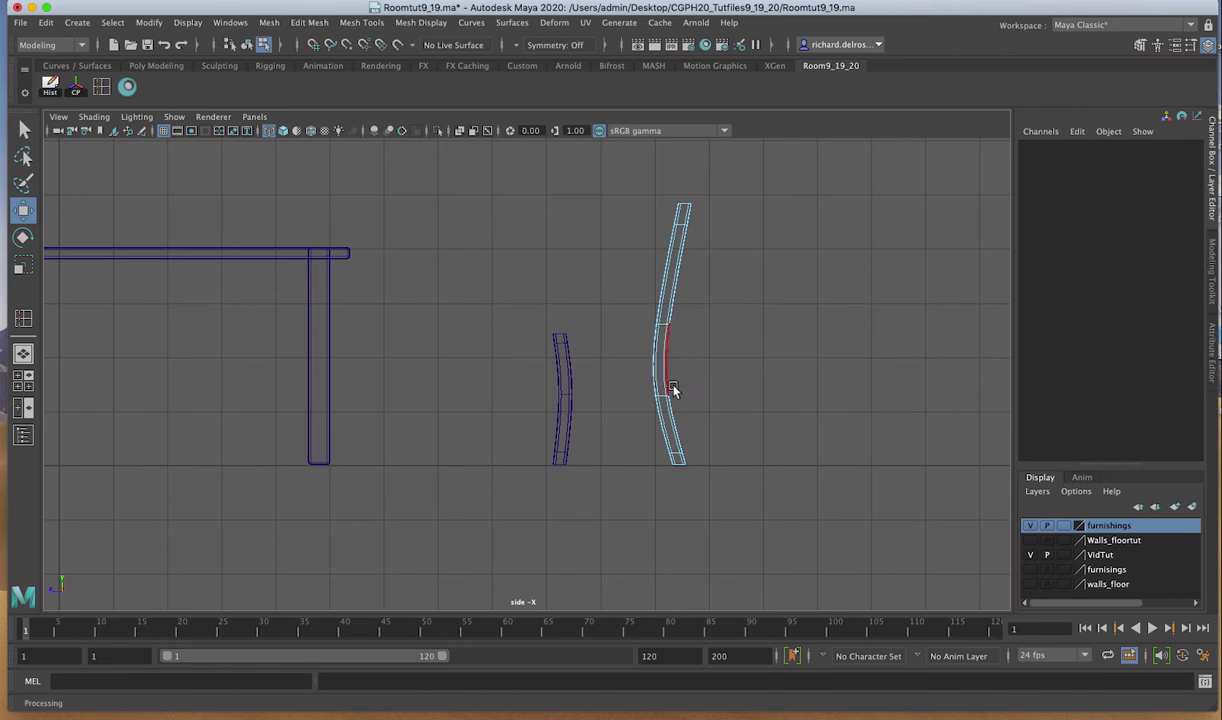
Step: Duplicate the unsmoothed short and tall legs together and move the copies sideways along X to about 0.967
click(568, 367)
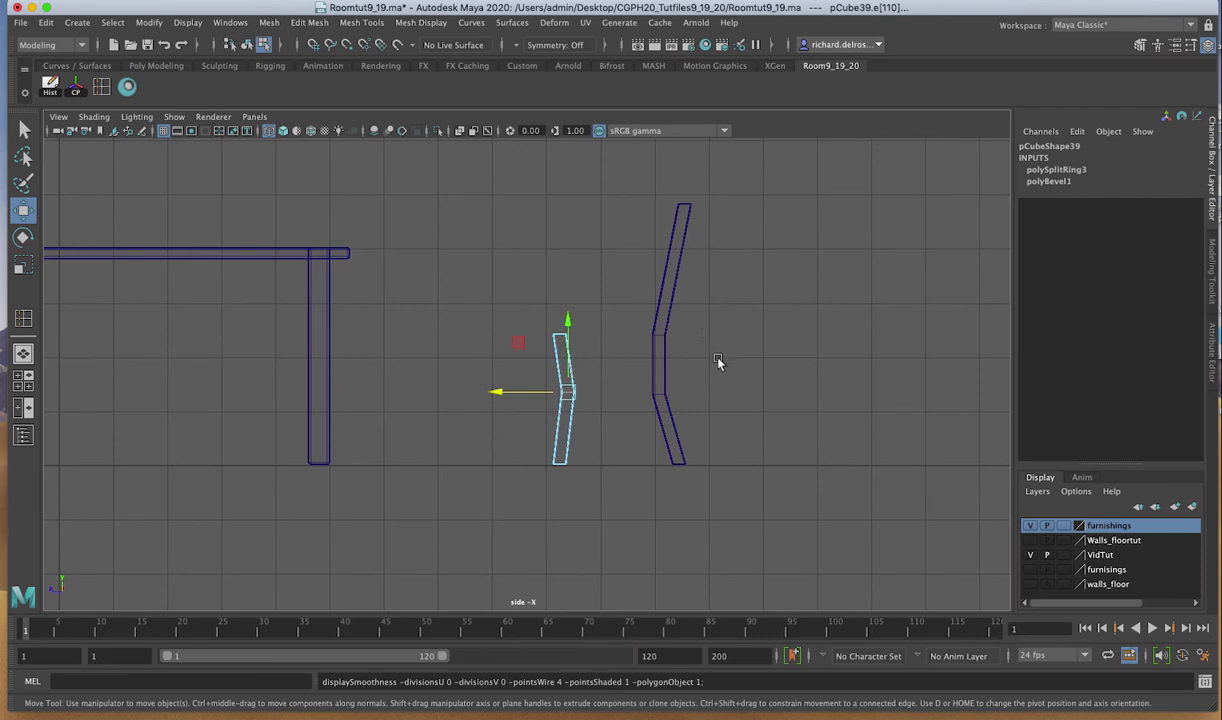
shift+click(662, 345)
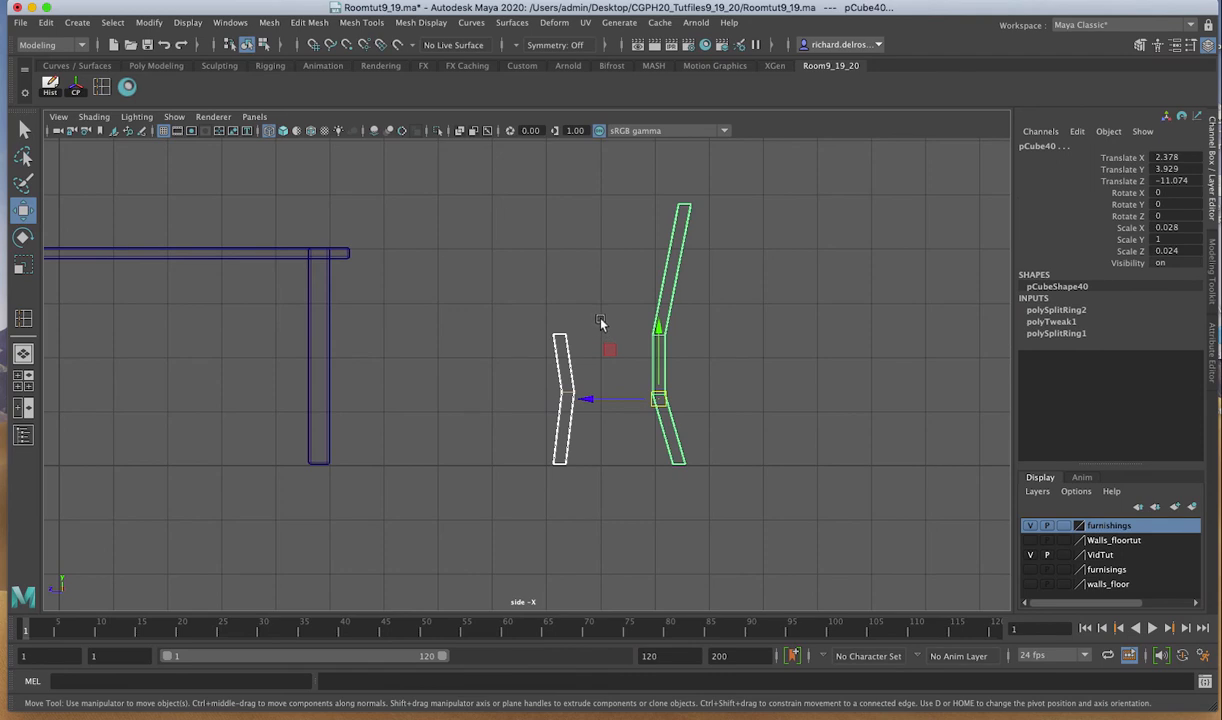
key(ctrl+d)
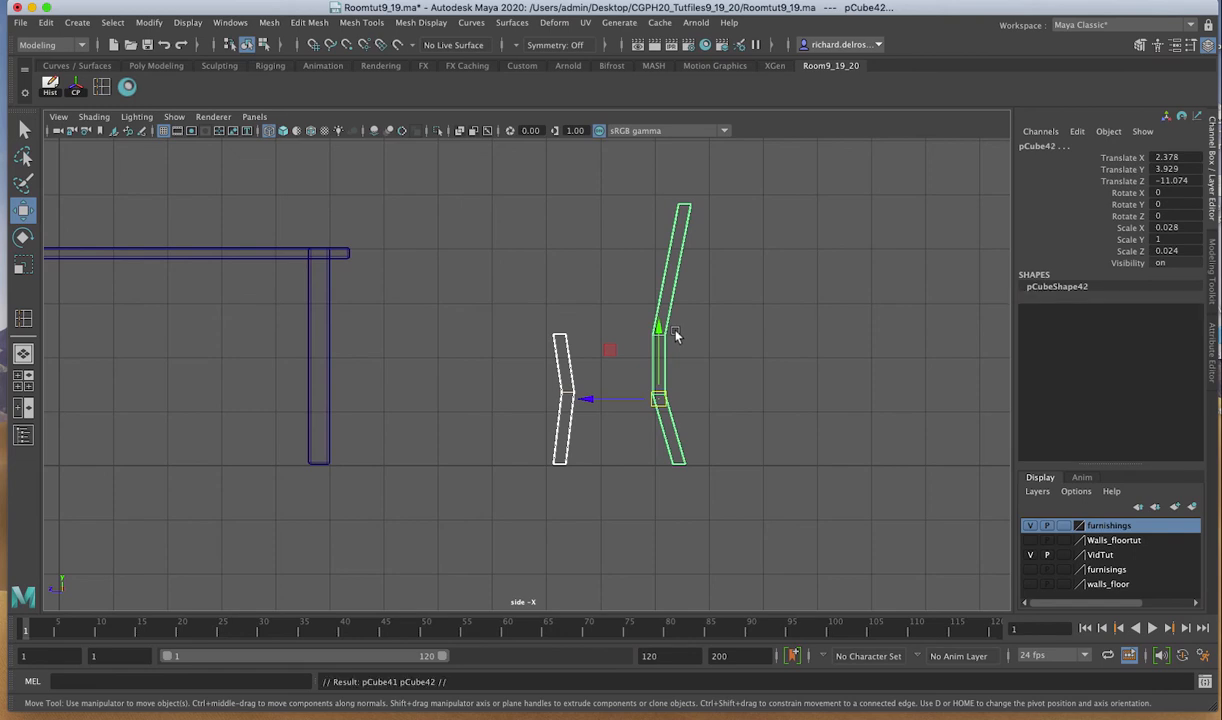
key(space)
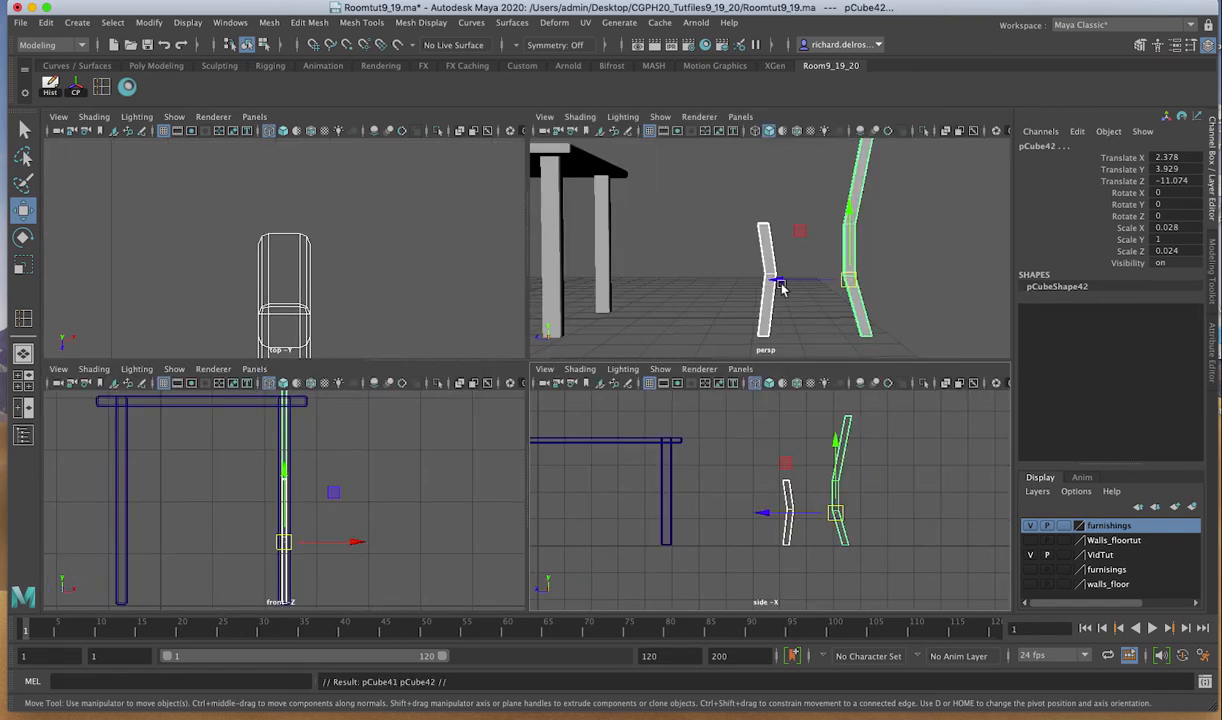
key(space)
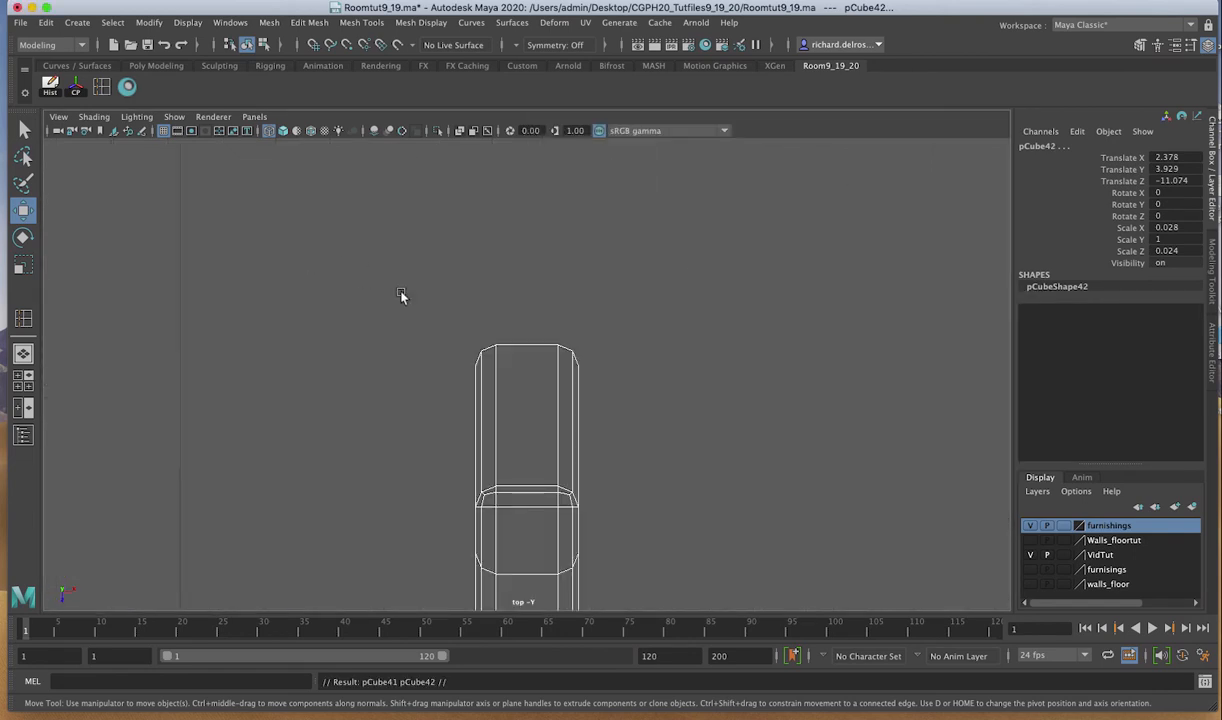
key(f)
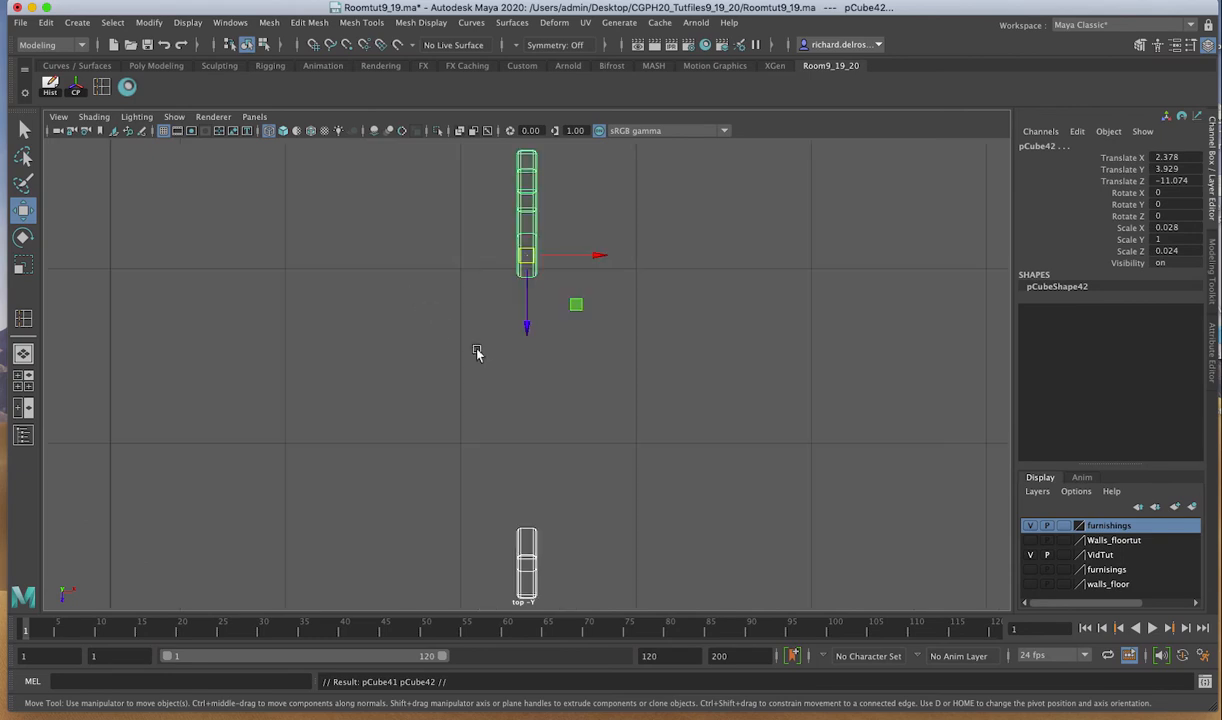
scroll(440, 312, down, 3)
drag(596, 321, 483, 335)
key(space)
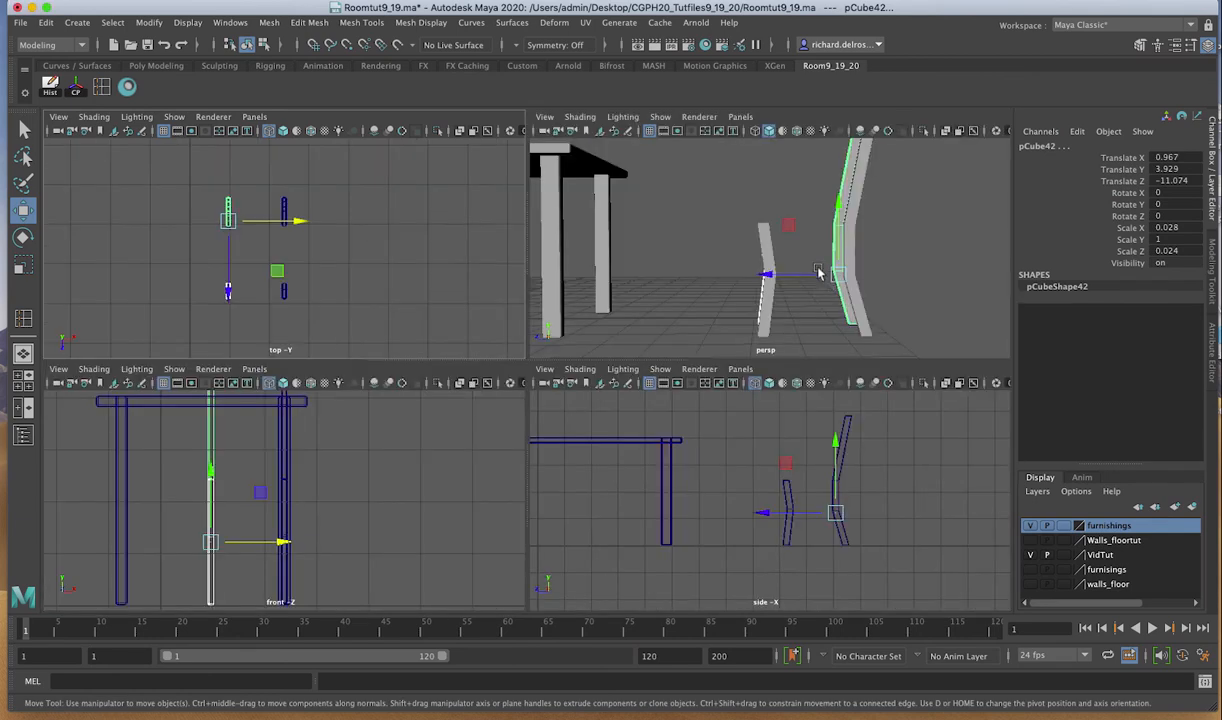
key(space)
alt+drag(611, 292, 580, 347)
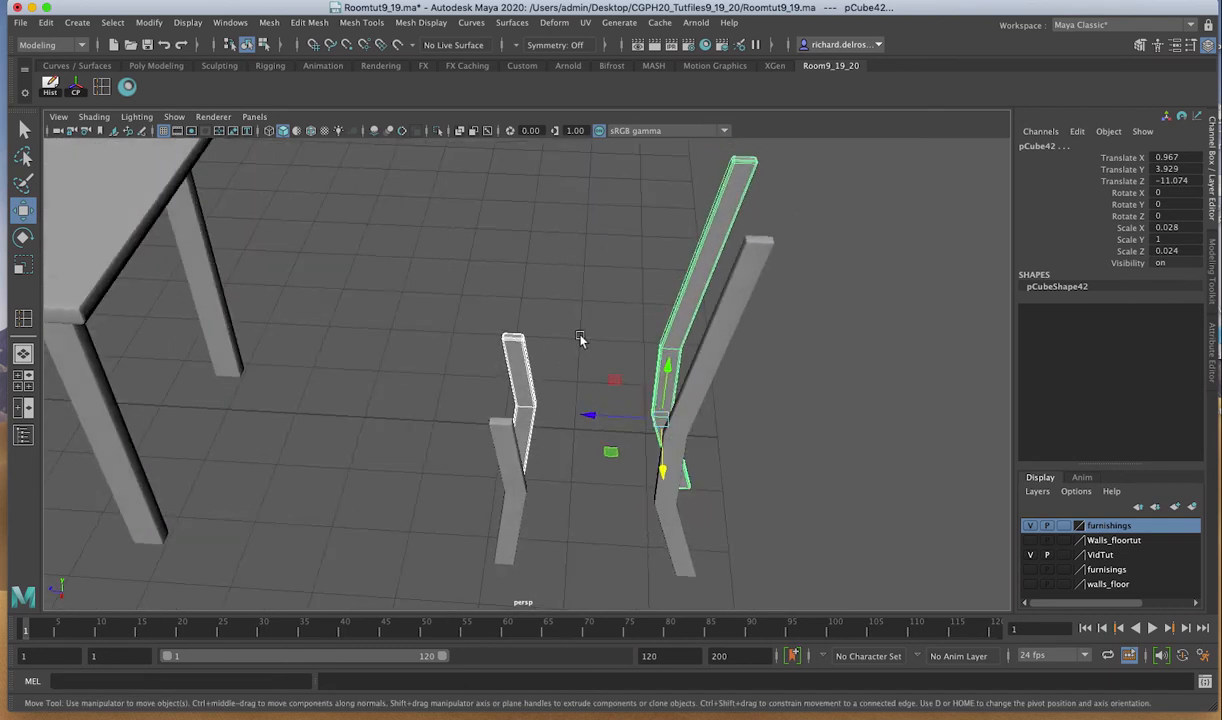
Step: Create a polygon cube spanning all four legs as the seat, about 1.77 wide, 2.14 deep and 0.5 high
key(space)
key(space)
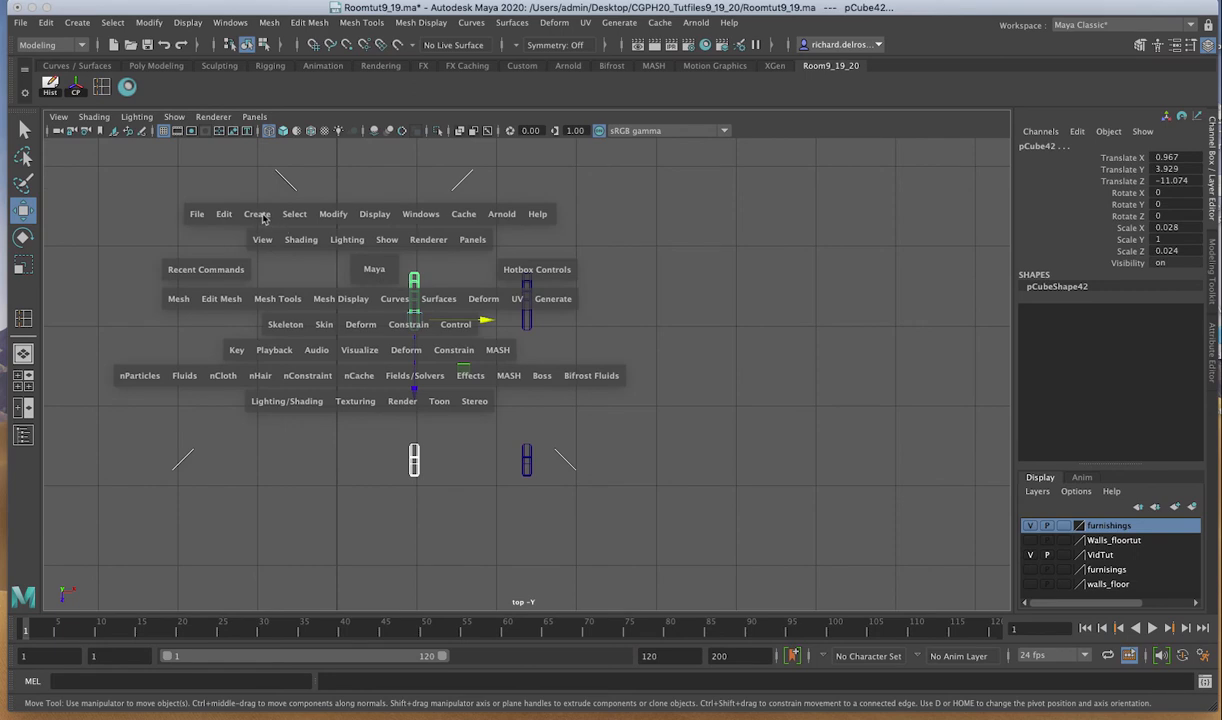
click(257, 214)
mouse_move(322, 279)
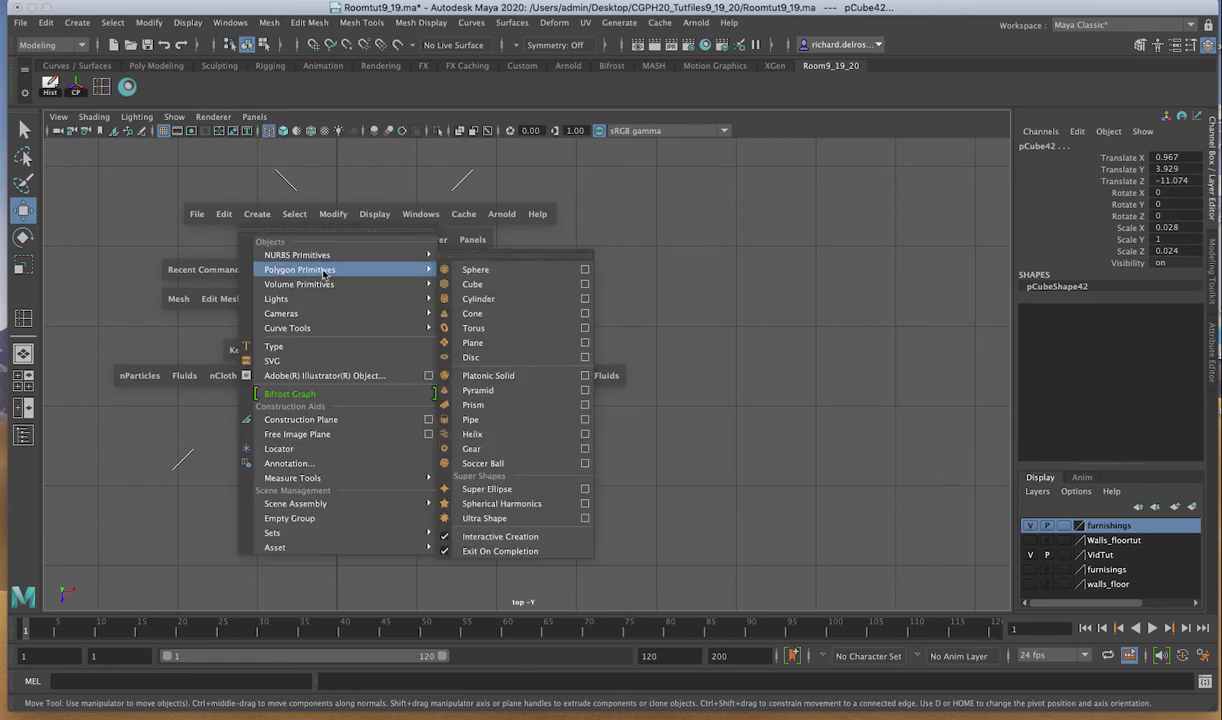
click(474, 285)
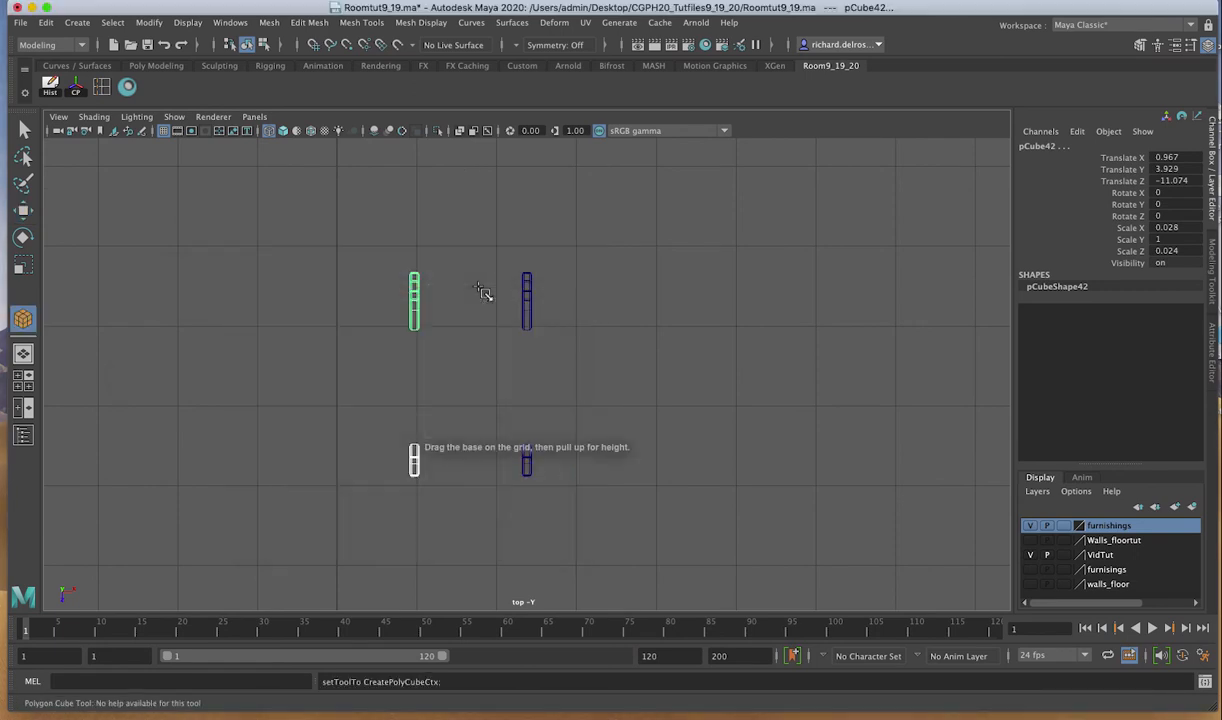
drag(401, 312, 541, 482)
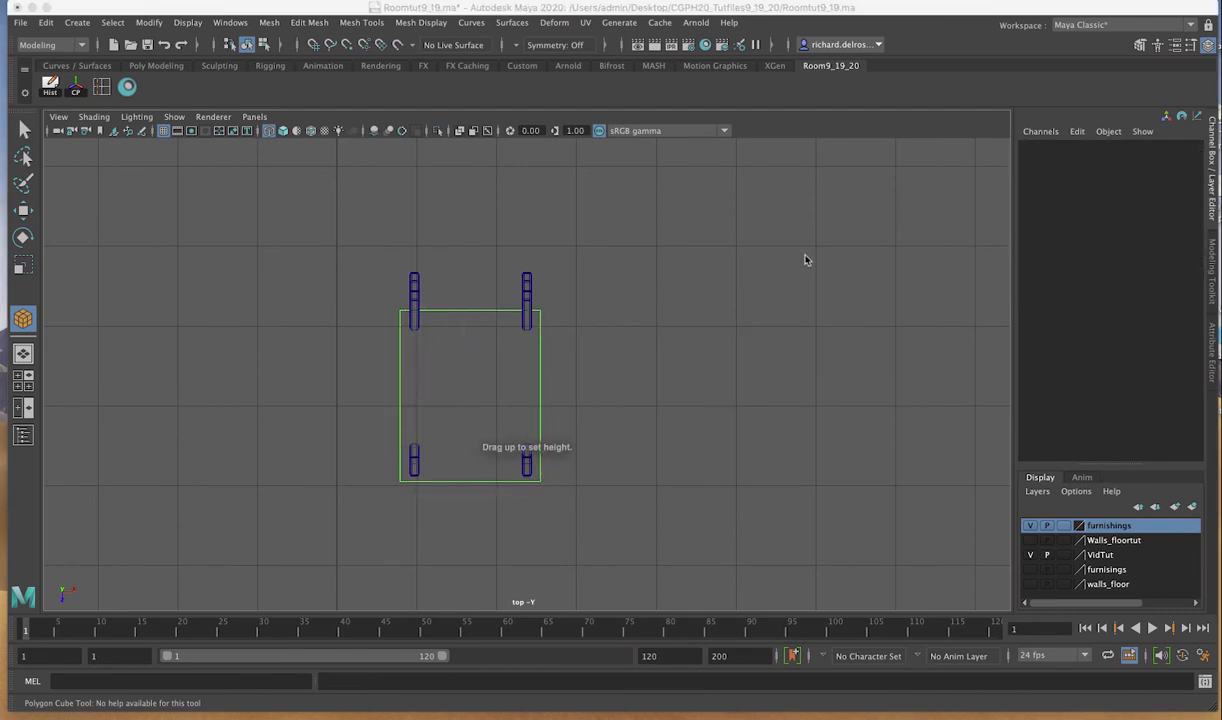
key(space)
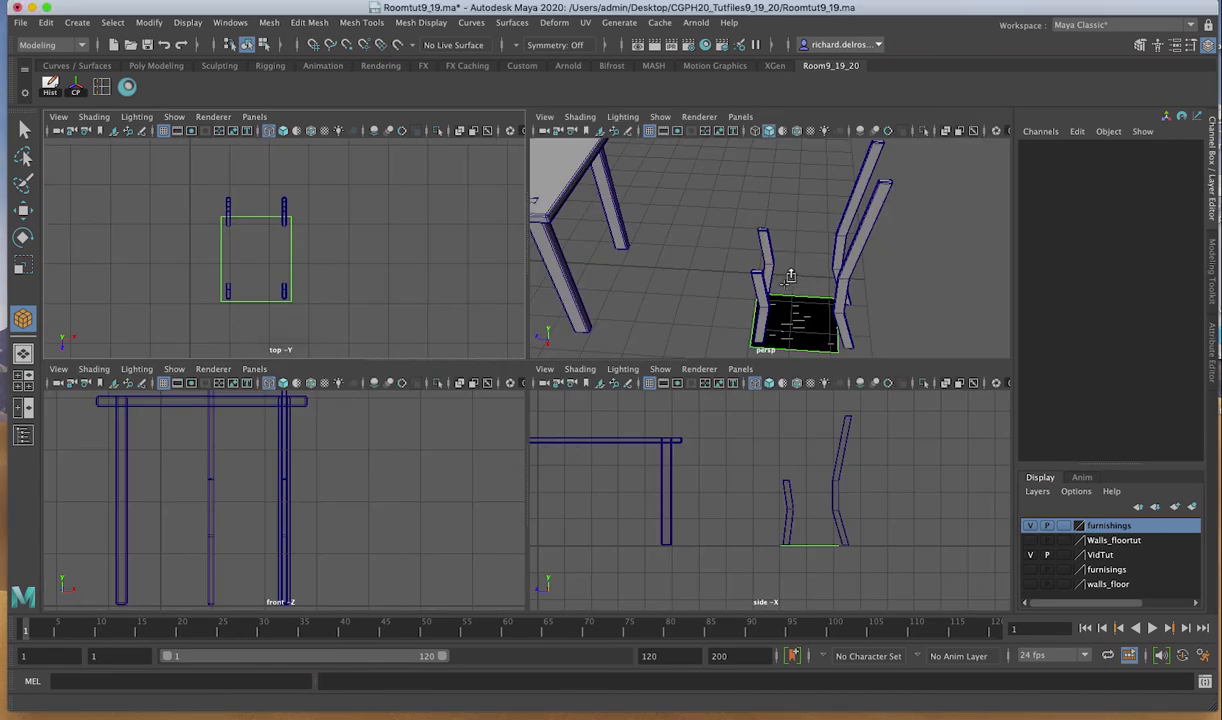
mouse_move(795, 318)
mouse_down()
mouse_move(797, 270)
mouse_move(795, 313)
mouse_up()
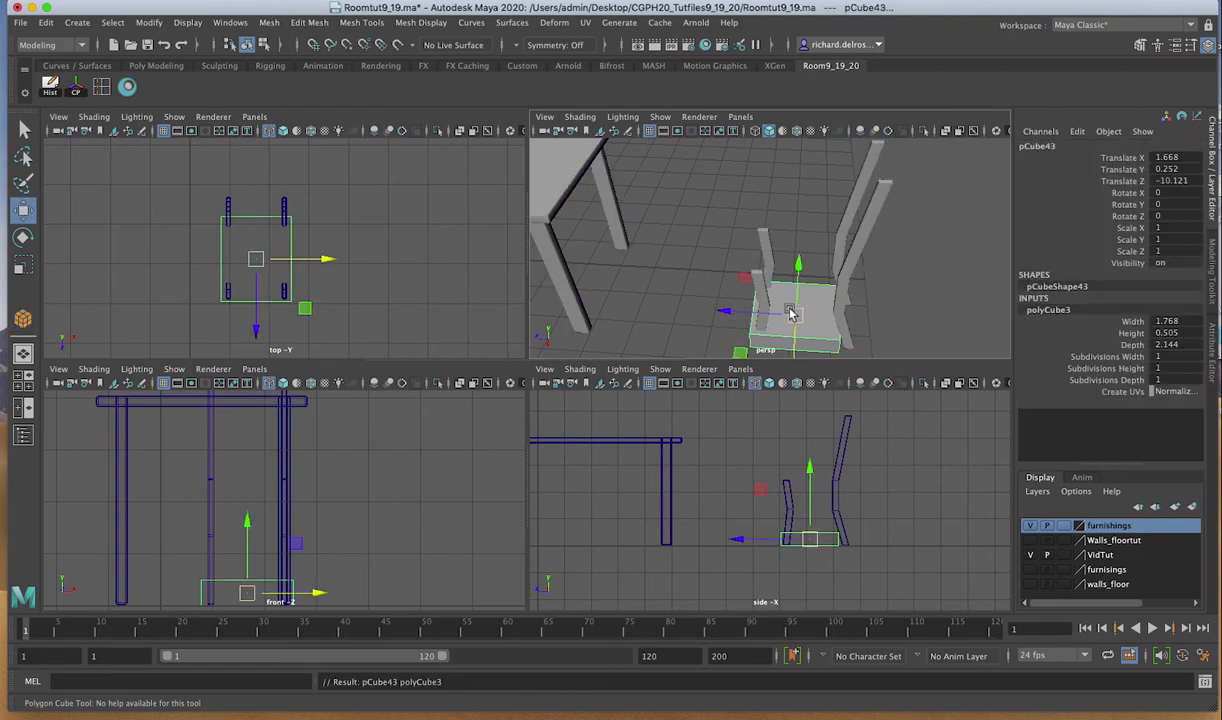
Step: Raise the seat block to about Y 2.55 so it rests at the top of the short legs
click(797, 268)
drag(800, 268, 802, 208)
drag(807, 414, 808, 406)
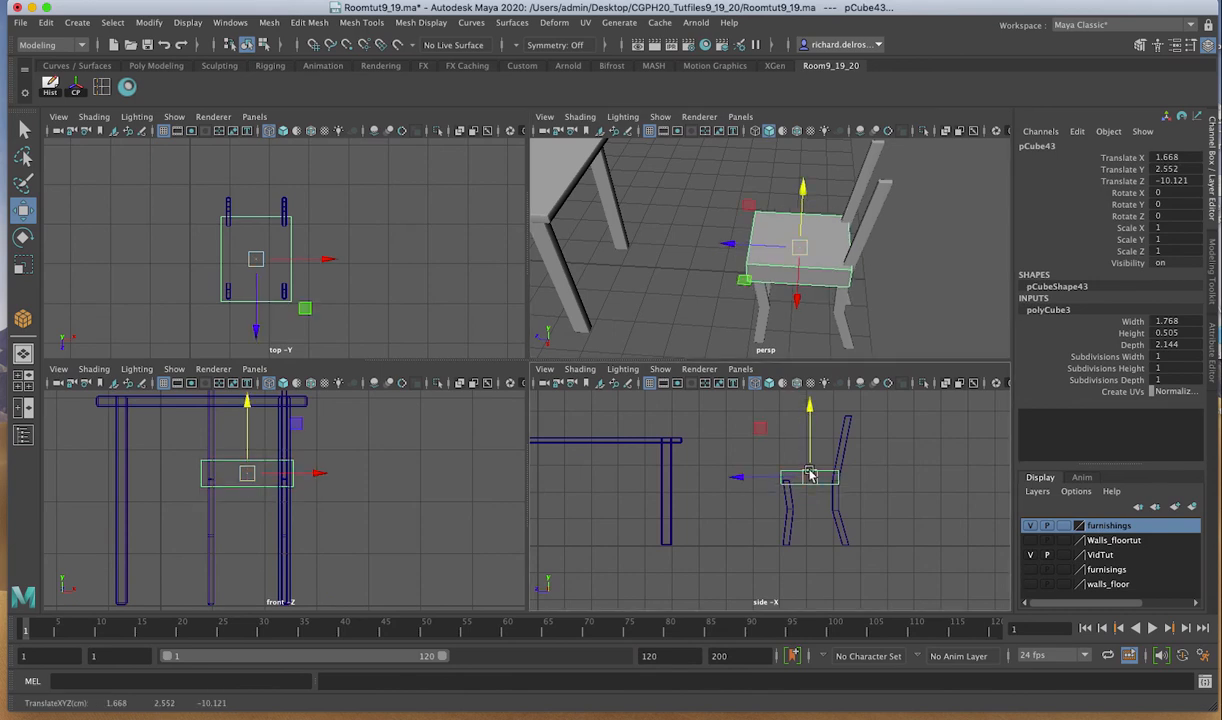
Step: Thin the seat block by scaling it along Y to about 0.513, checking its proportions against the legs
key(space)
key(r)
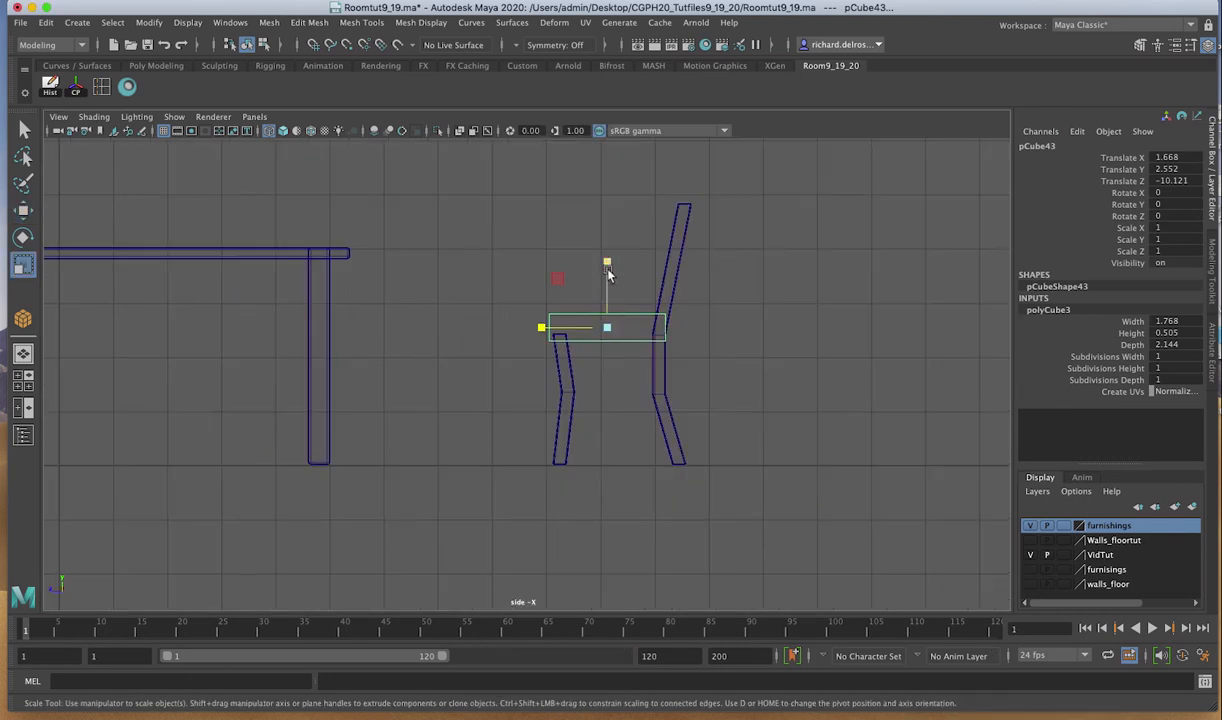
drag(610, 265, 613, 296)
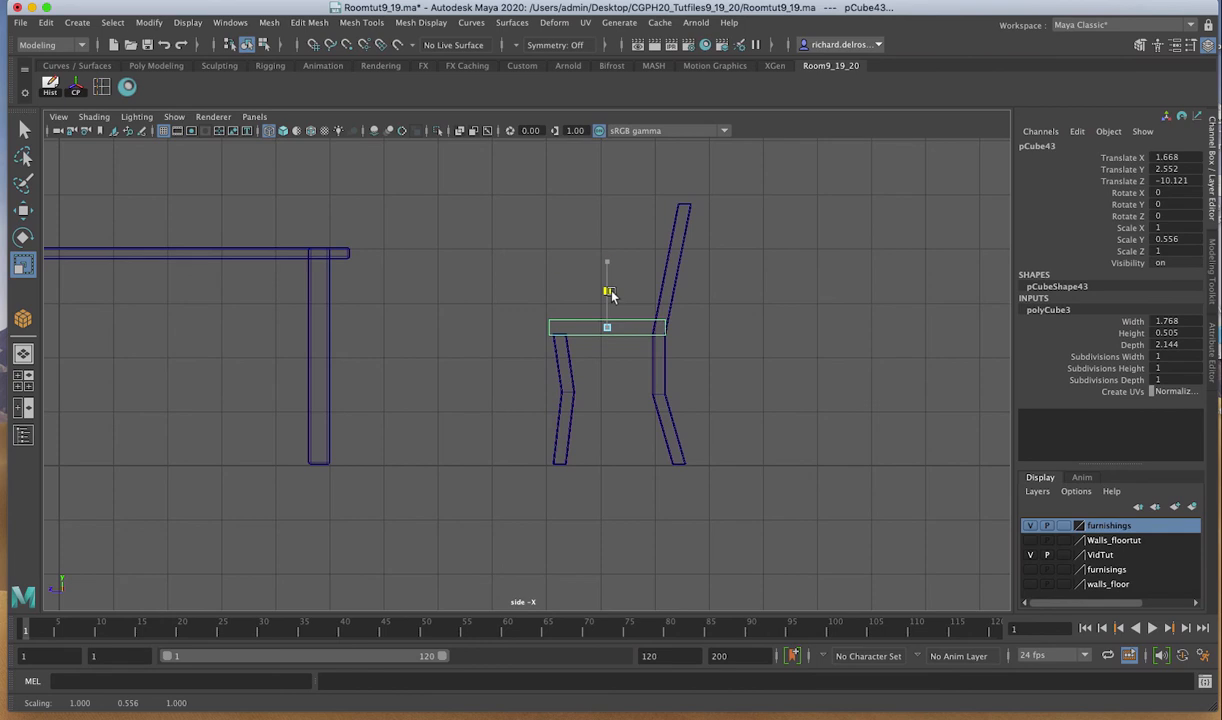
key(space)
key(space)
mouse_move(645, 335)
alt+mouse_down()
mouse_move(758, 324)
mouse_move(660, 322)
alt+mouse_up()
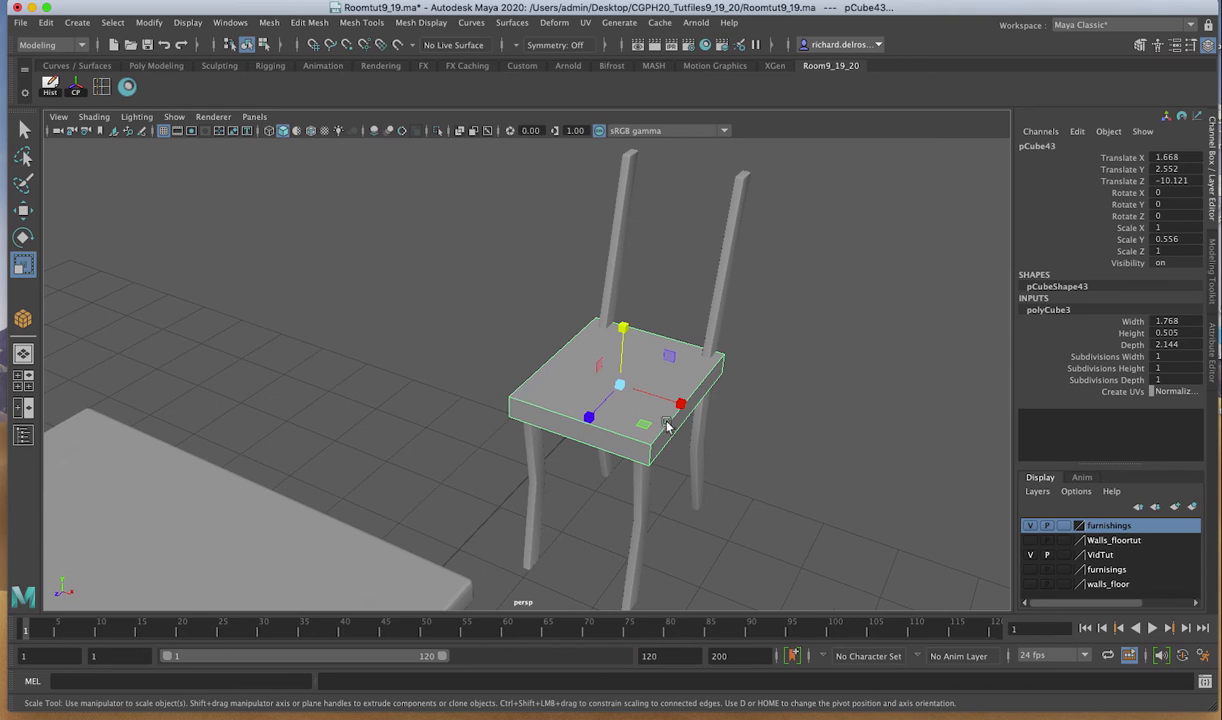
alt+drag(768, 418, 491, 317)
alt+drag(607, 338, 450, 338)
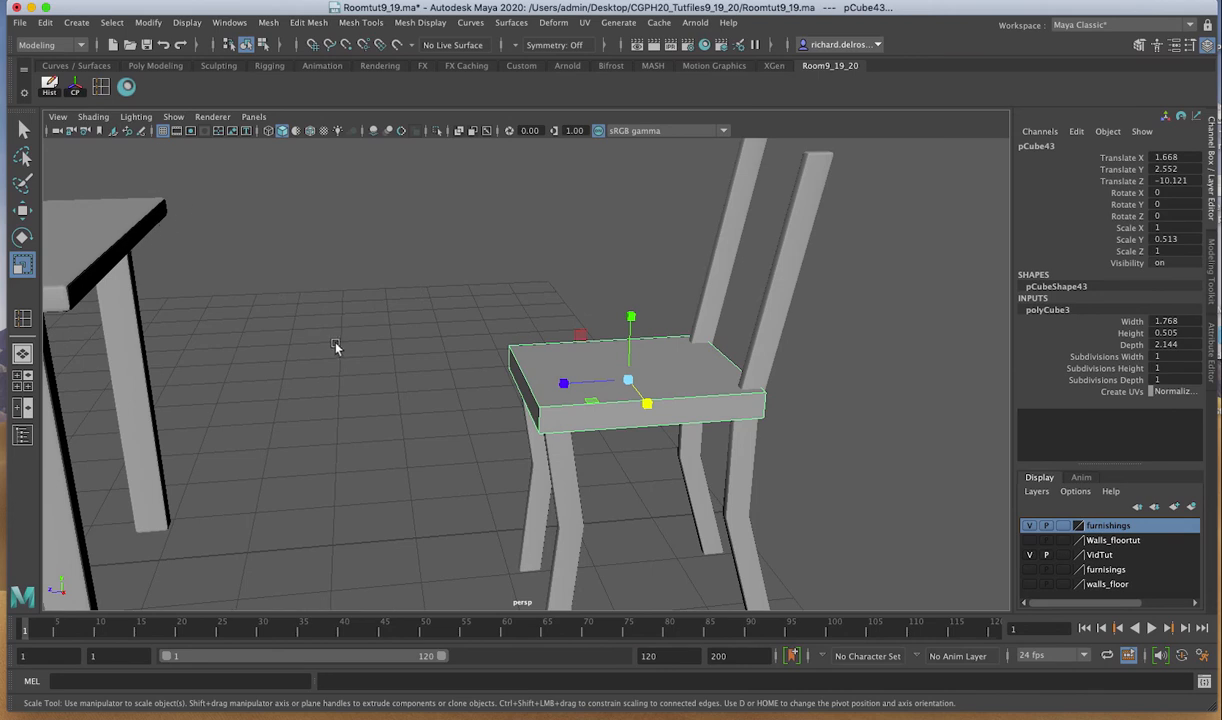
alt+drag(338, 349, 395, 357)
alt+right_drag(434, 365, 355, 305)
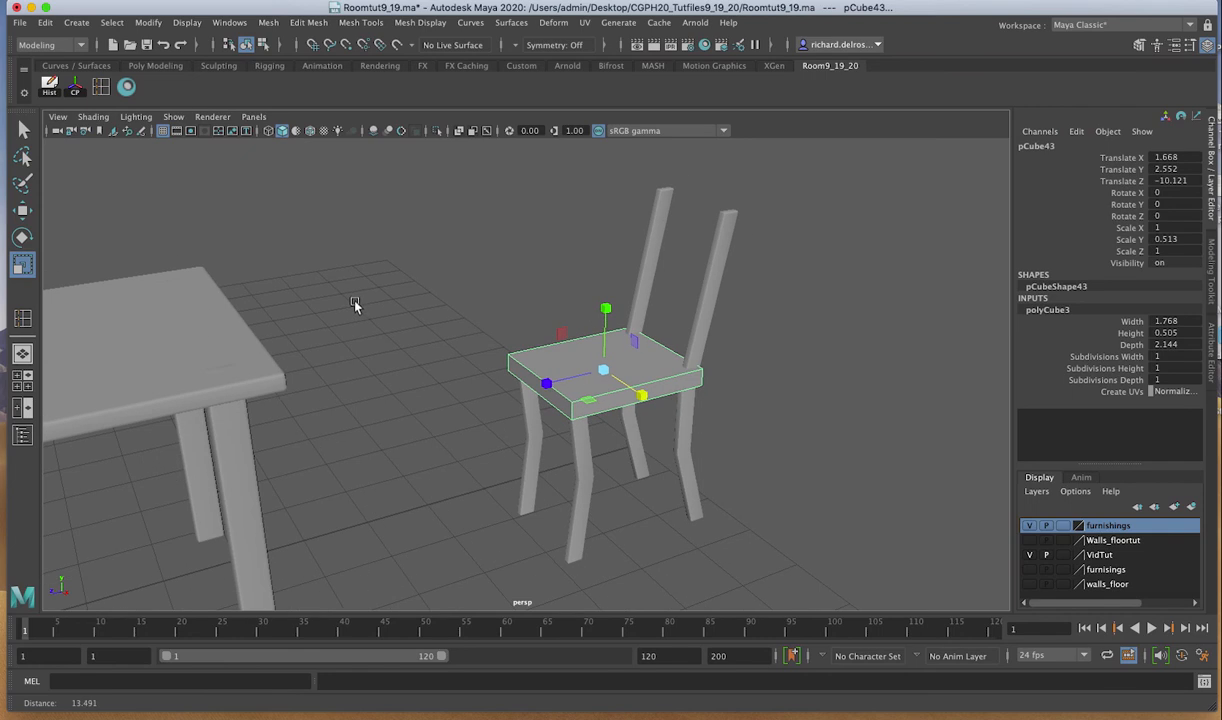
Step: Bevel all edges of the seat block with a width of 0.8 and 2 segments
right_click(563, 360)
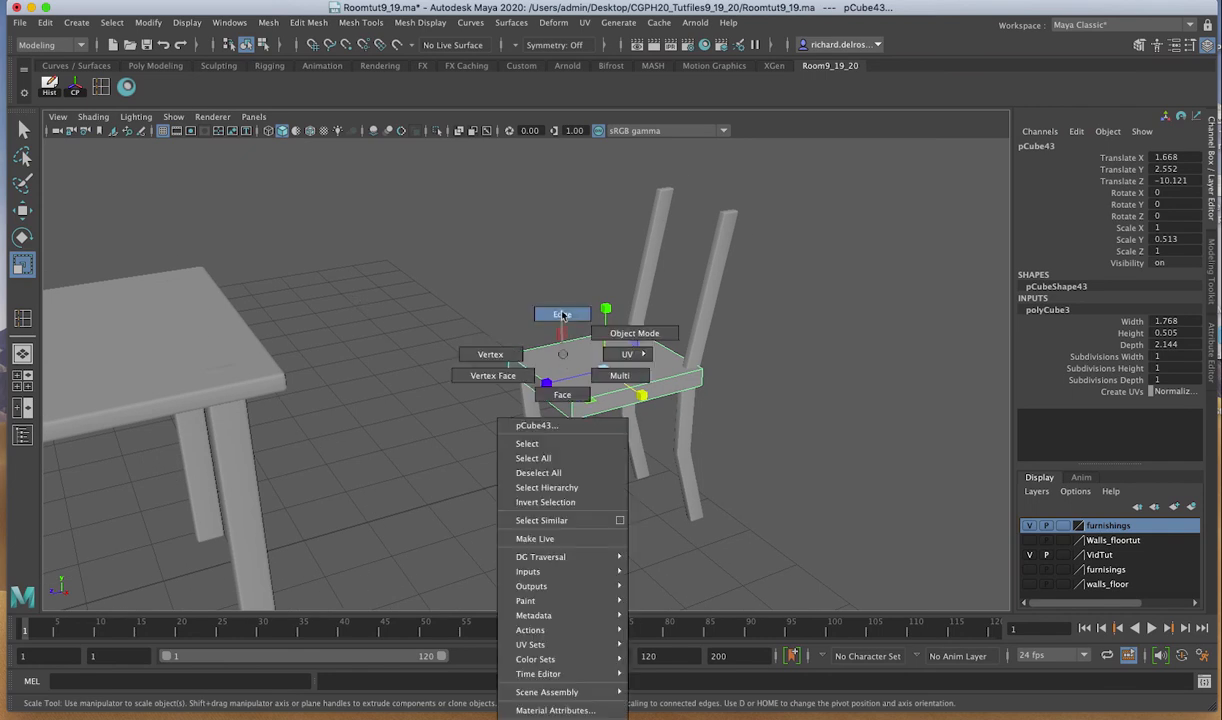
click(562, 316)
drag(486, 300, 640, 425)
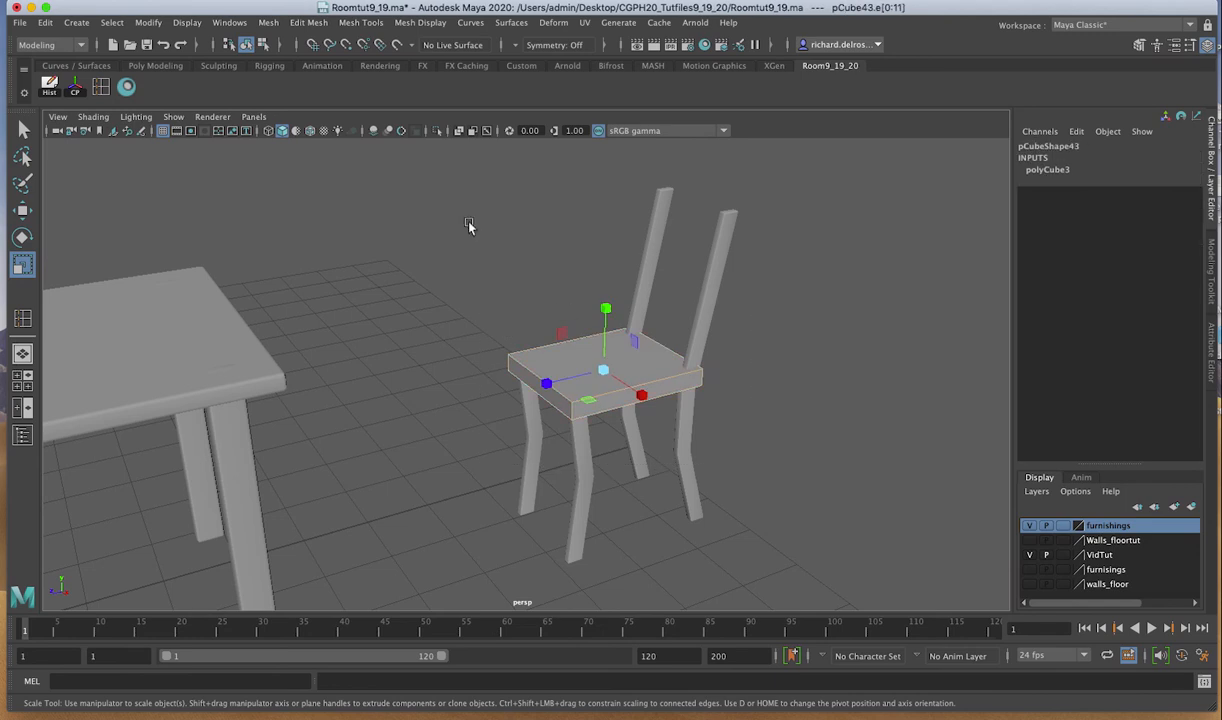
click(312, 22)
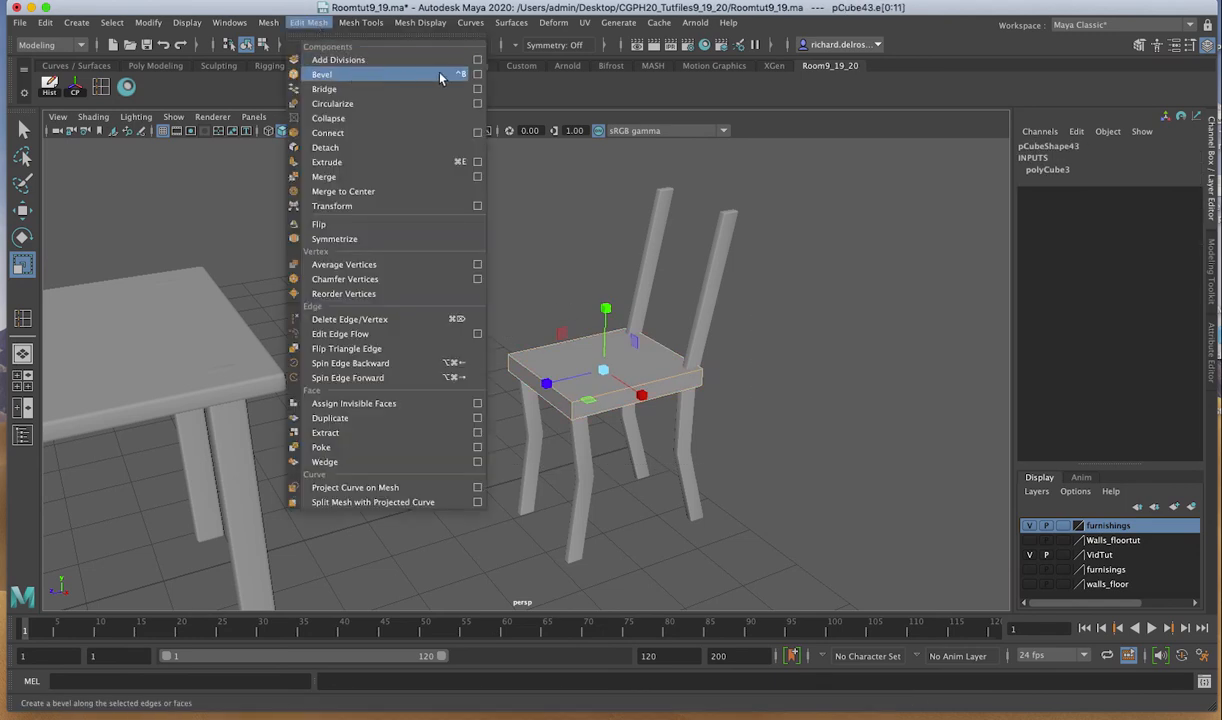
click(476, 74)
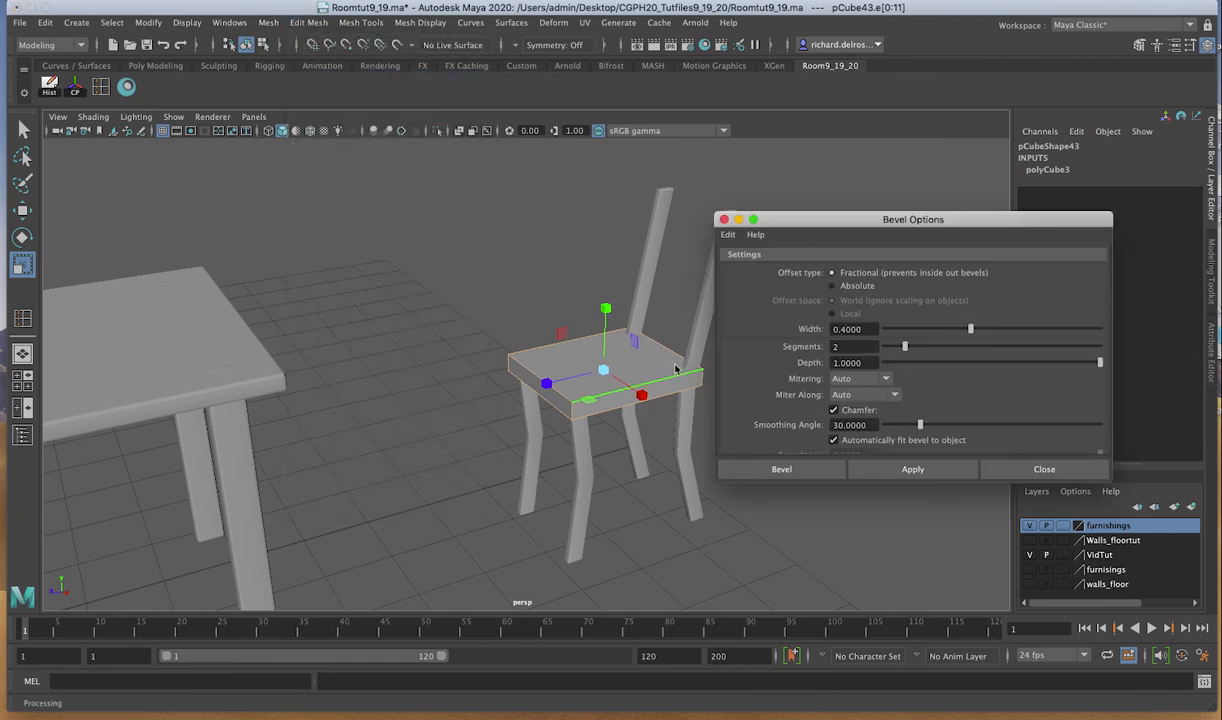
drag(809, 228, 839, 219)
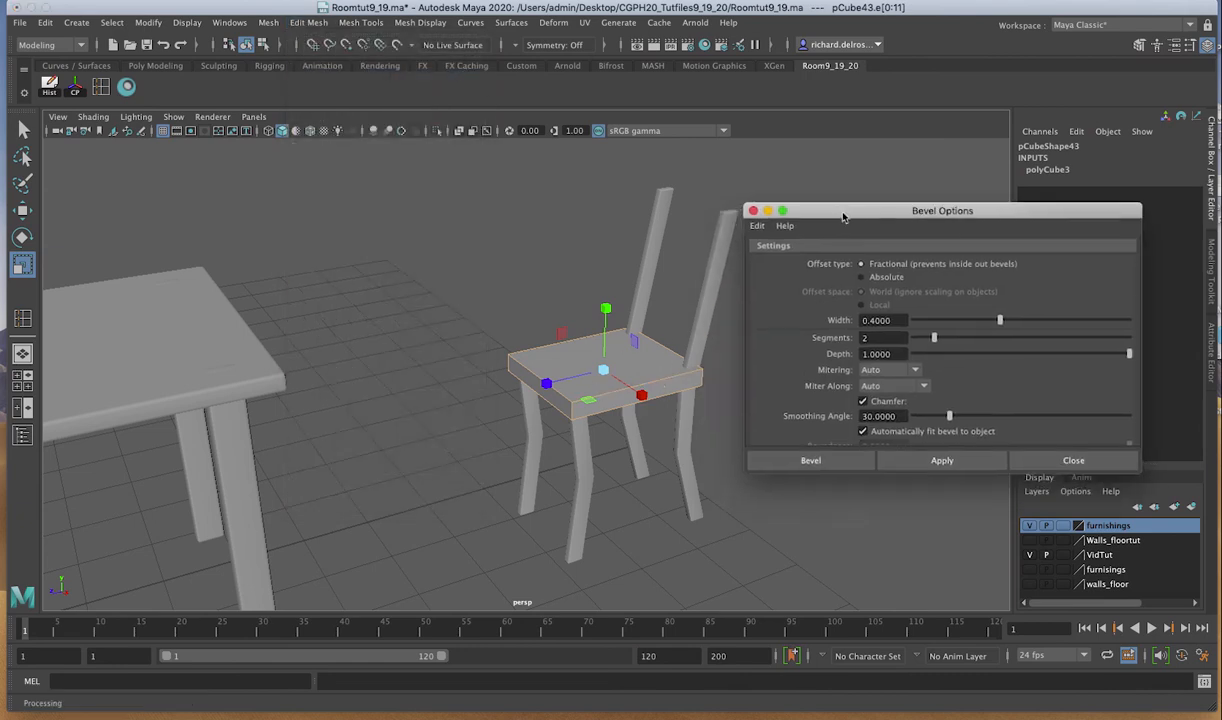
click(872, 320)
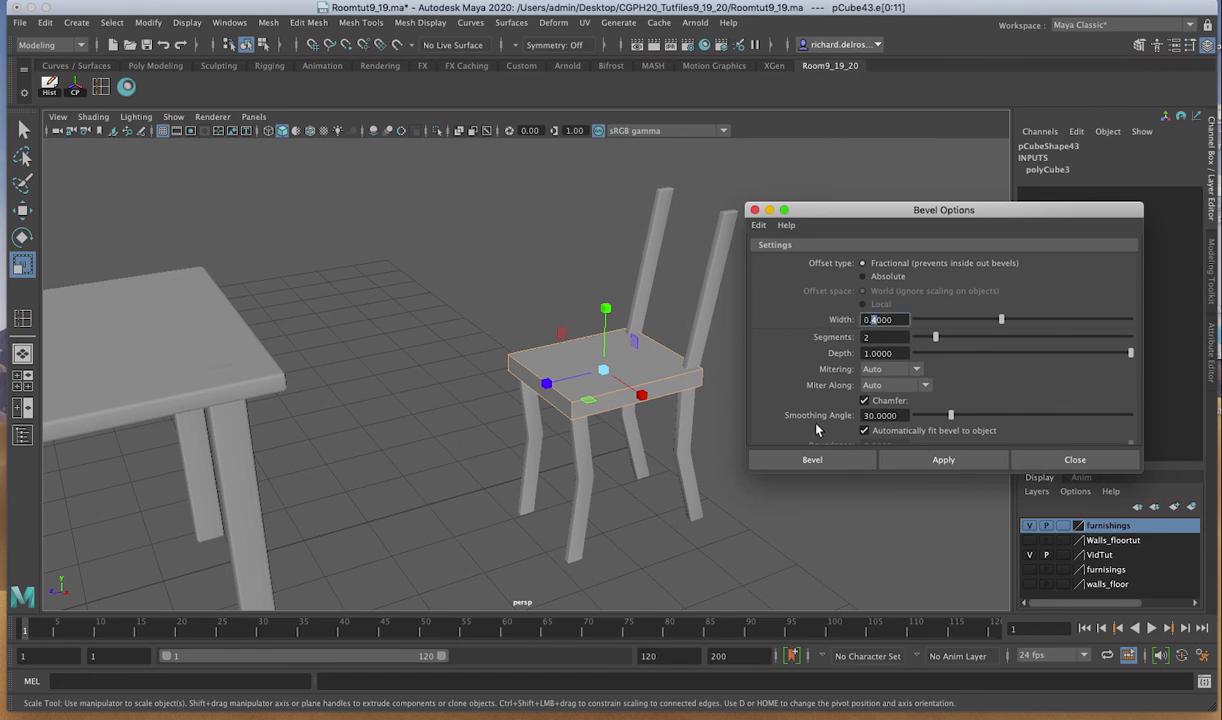
key(Return)
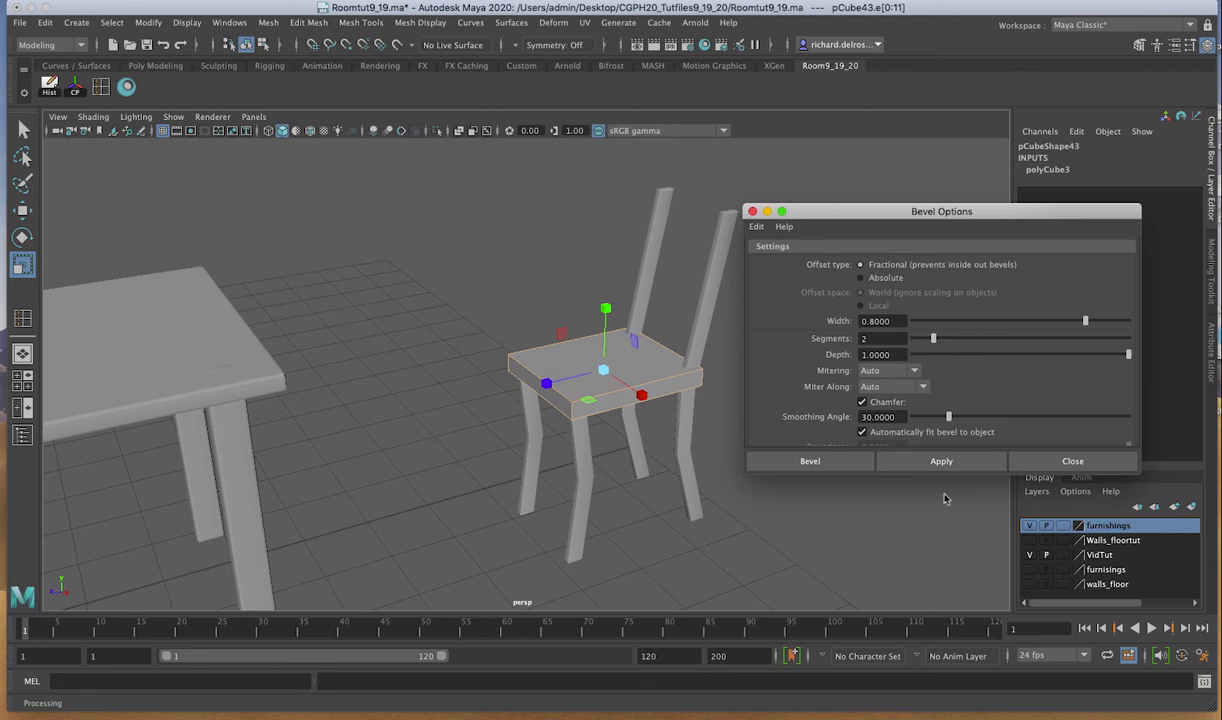
click(926, 462)
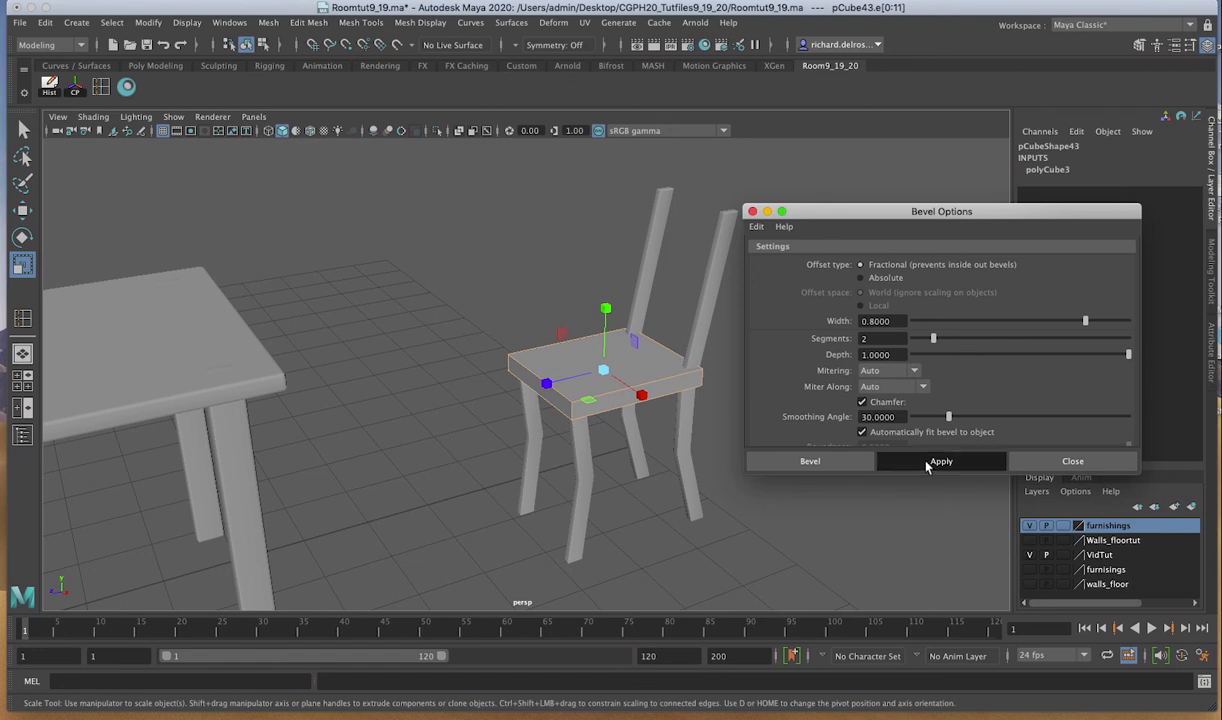
click(753, 212)
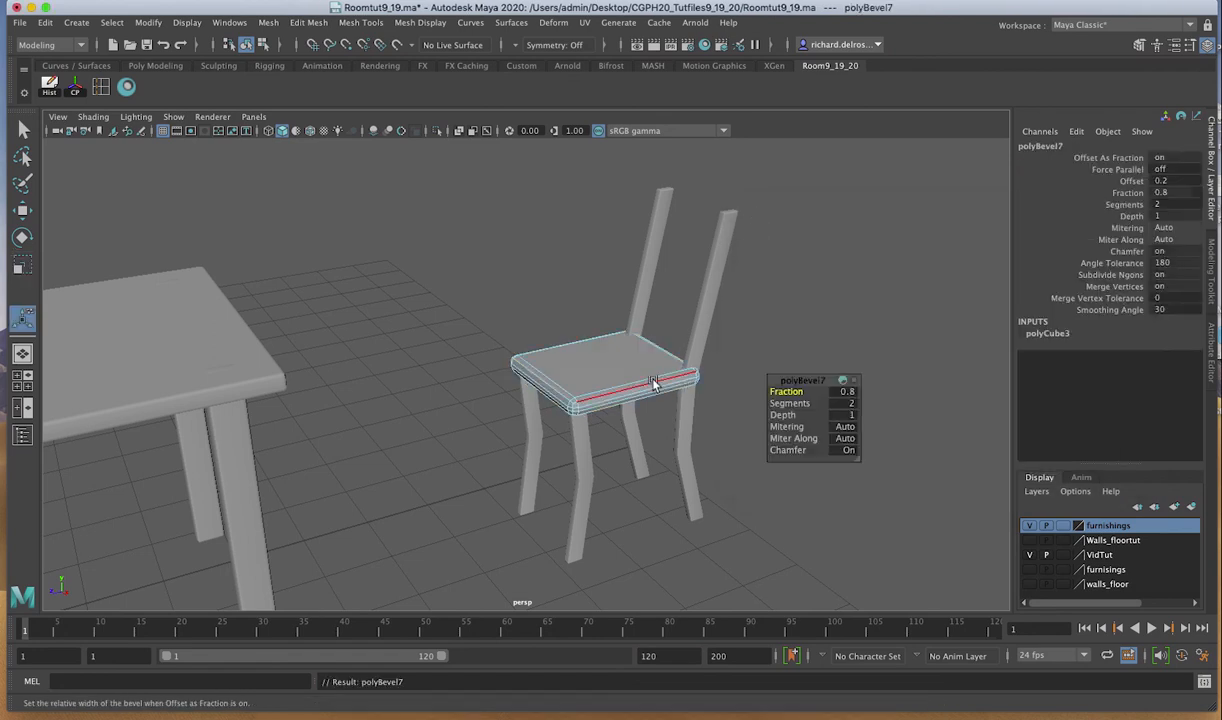
Step: Insert an edge loop running from side to side across the front part of the beveled seat
alt+drag(612, 372, 712, 450)
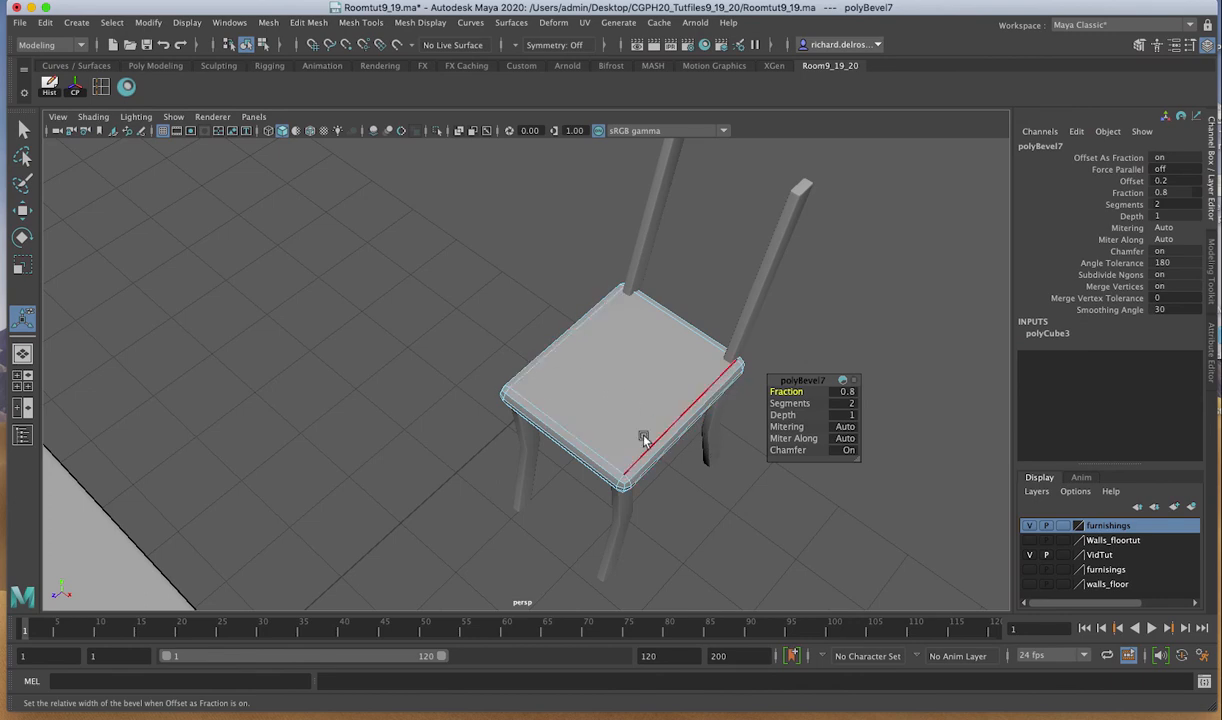
alt+drag(652, 385, 592, 357)
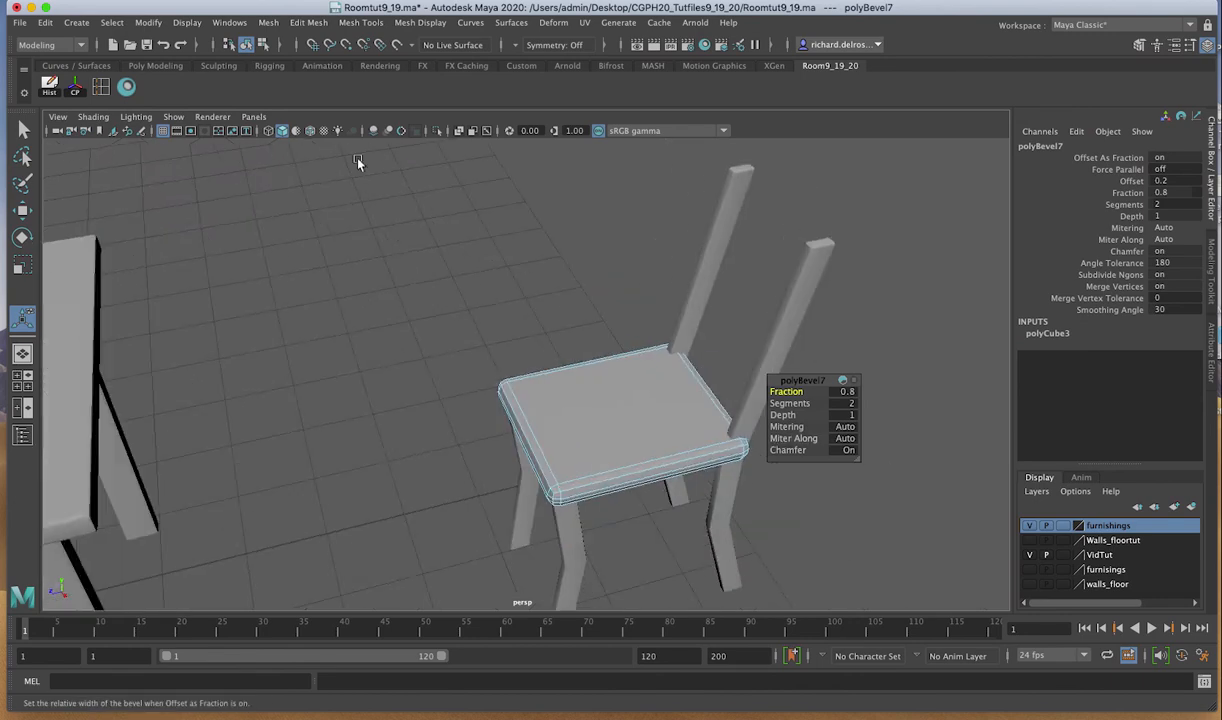
click(110, 88)
alt+drag(379, 303, 631, 411)
click(631, 405)
Step: Scale the new seat edge loop outward along X so the sides bulge, with the seat in smooth preview
alt+drag(545, 417, 682, 458)
key(r)
drag(633, 281, 648, 288)
alt+drag(731, 305, 750, 325)
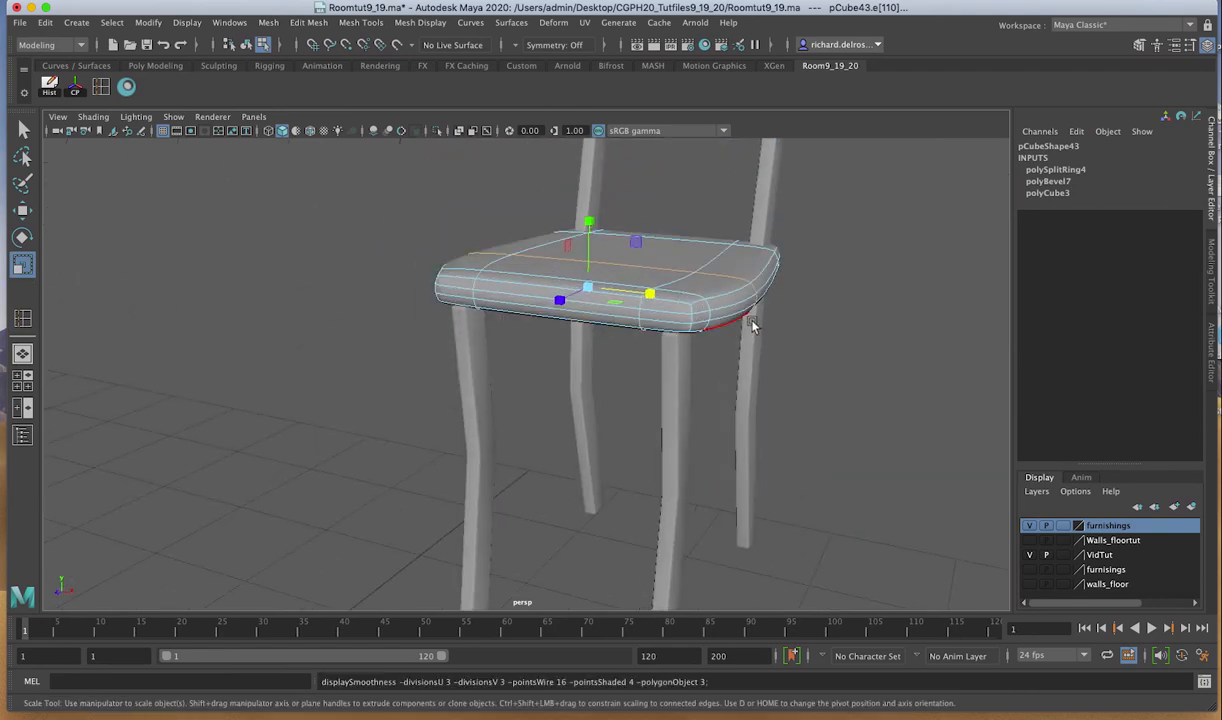
alt+drag(821, 281, 682, 278)
alt+right_drag(682, 278, 614, 380)
alt+drag(614, 380, 585, 358)
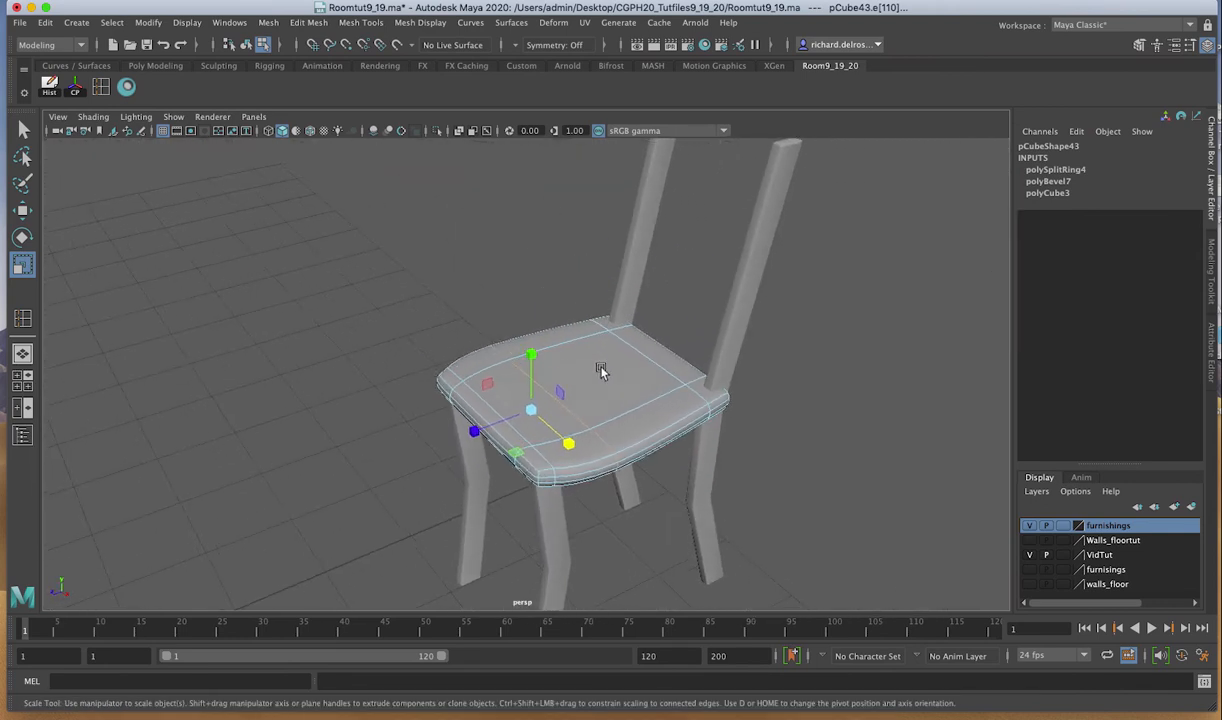
Step: Duplicate the seat as a whole object in the side view and raise the copy to about Y 4.05
right_drag(610, 366, 586, 341)
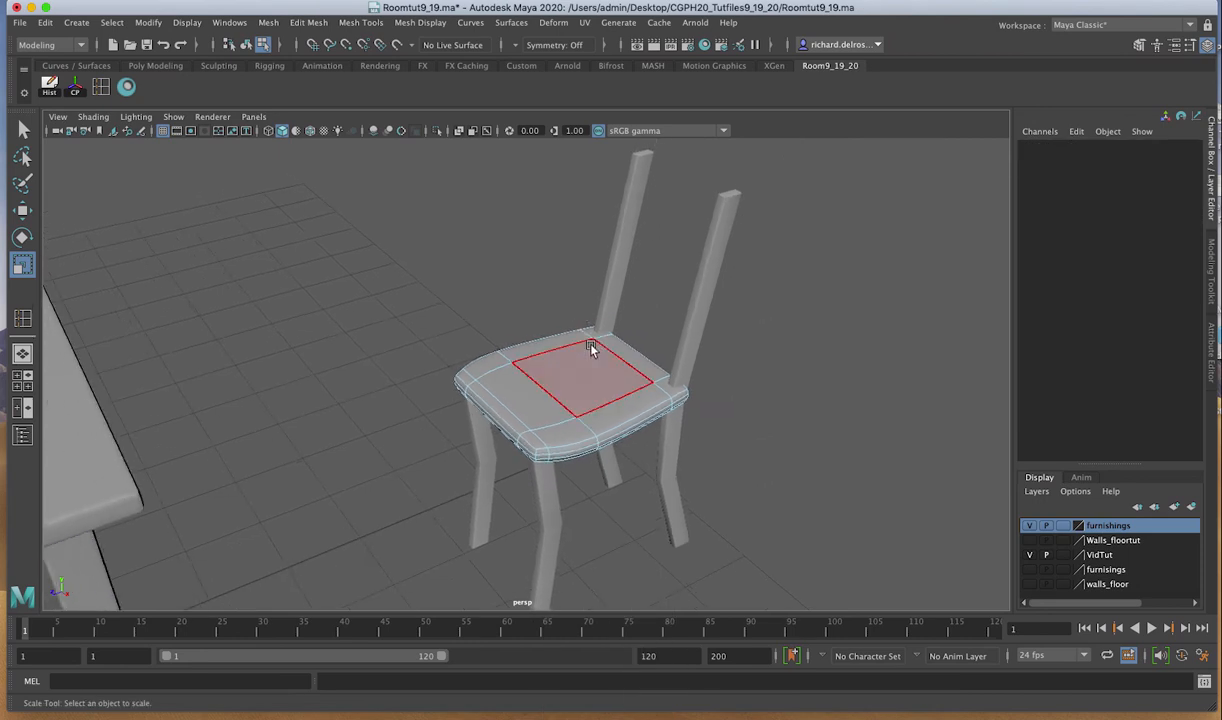
right_drag(594, 379, 643, 337)
key(w)
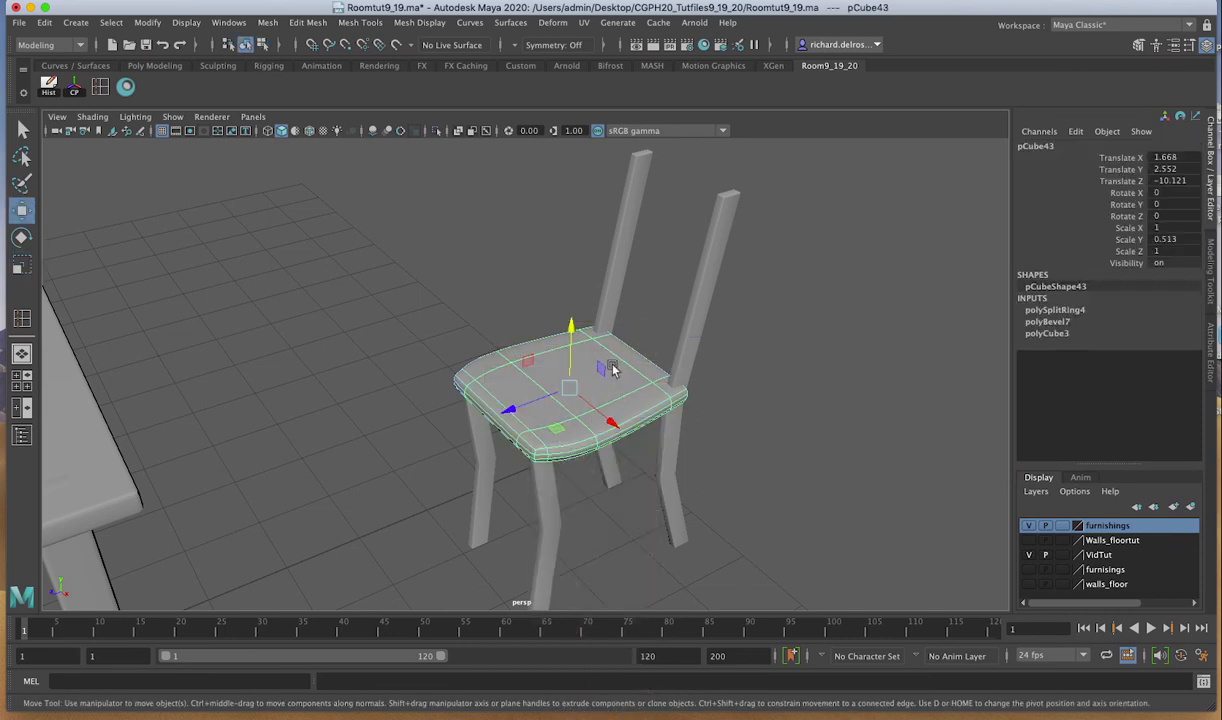
alt+drag(657, 278, 598, 352)
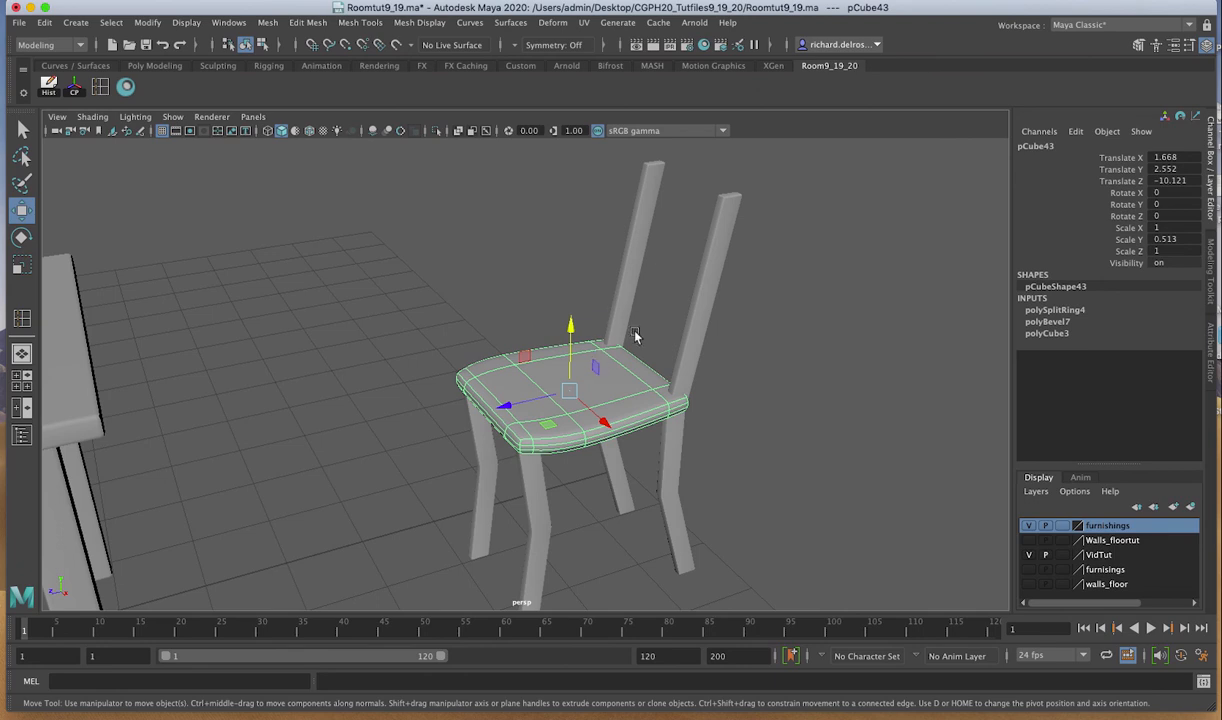
key(space)
key(space)
alt+middle_drag(604, 336, 618, 395)
alt+right_drag(618, 395, 667, 594)
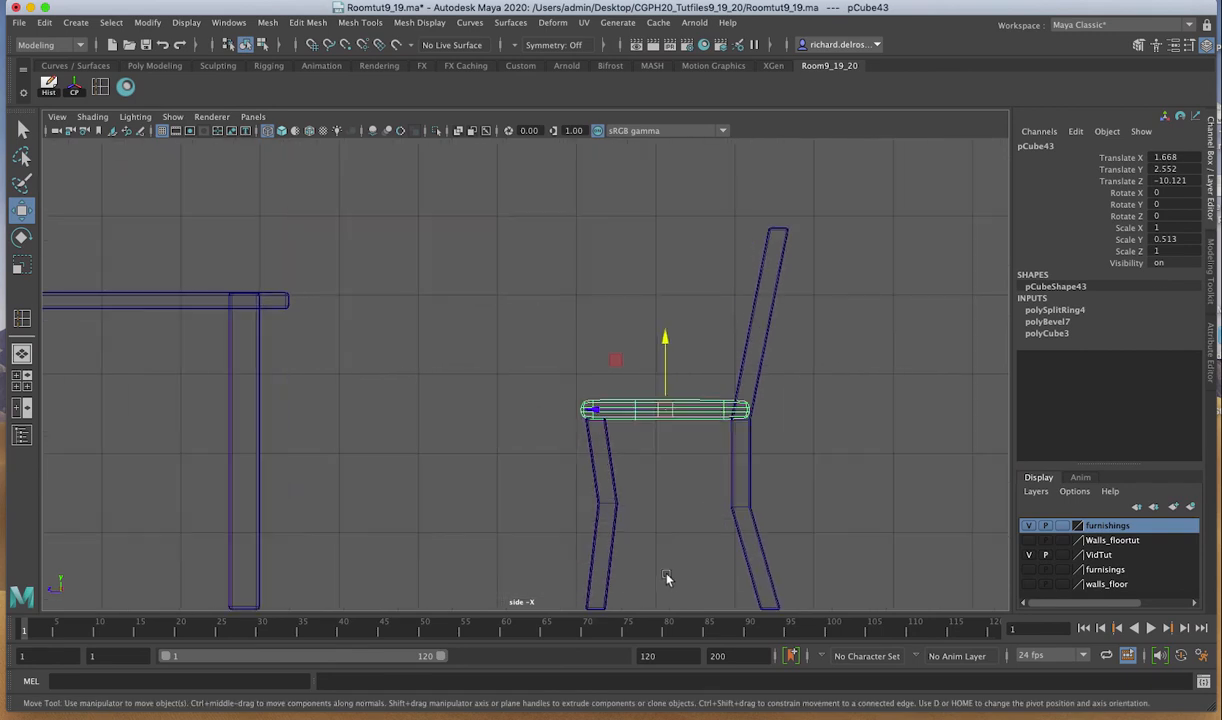
key(ctrl+d)
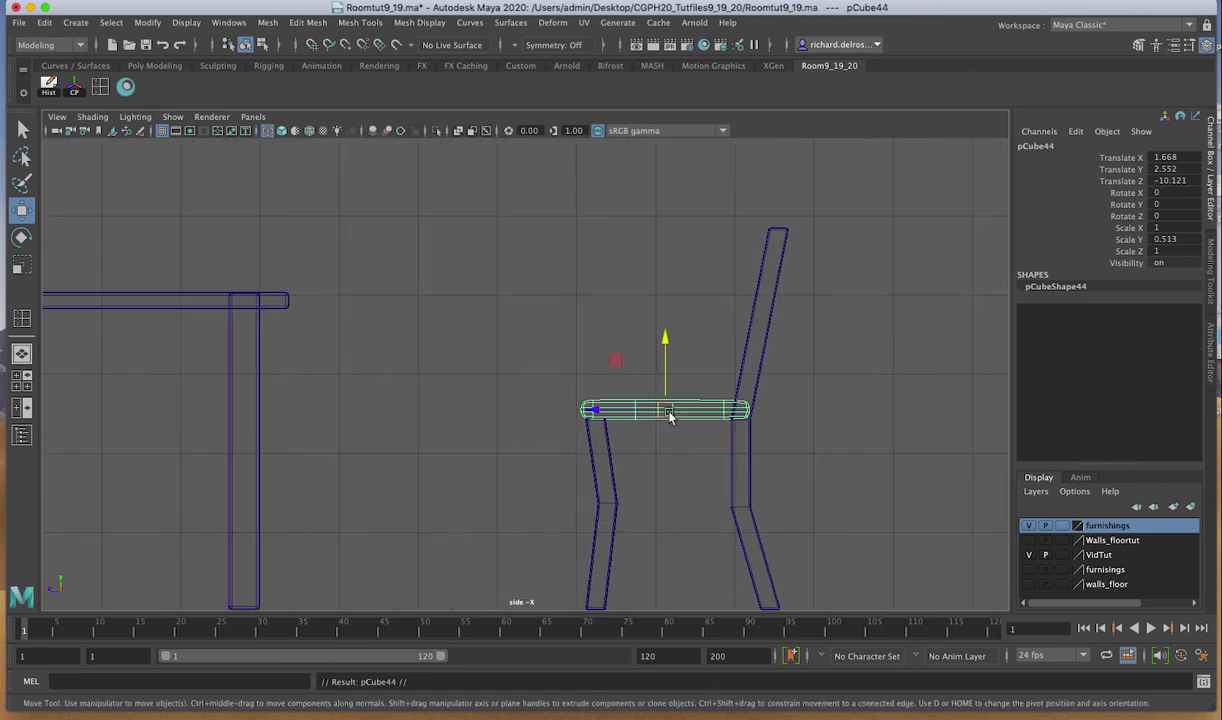
drag(665, 388, 680, 344)
Step: Rotate the seat copy to about -100.6 degrees in X and place it against the back legs at about Y 4.37, Z -11.22
key(e)
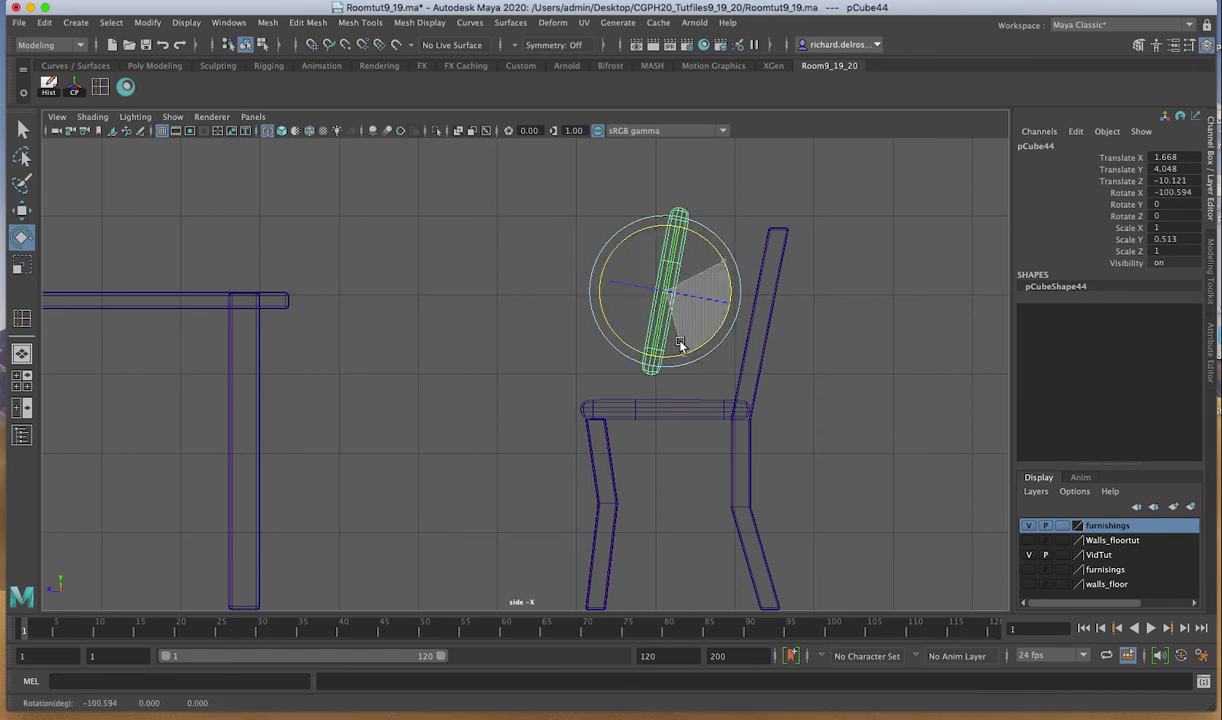
key(w)
drag(667, 291, 756, 268)
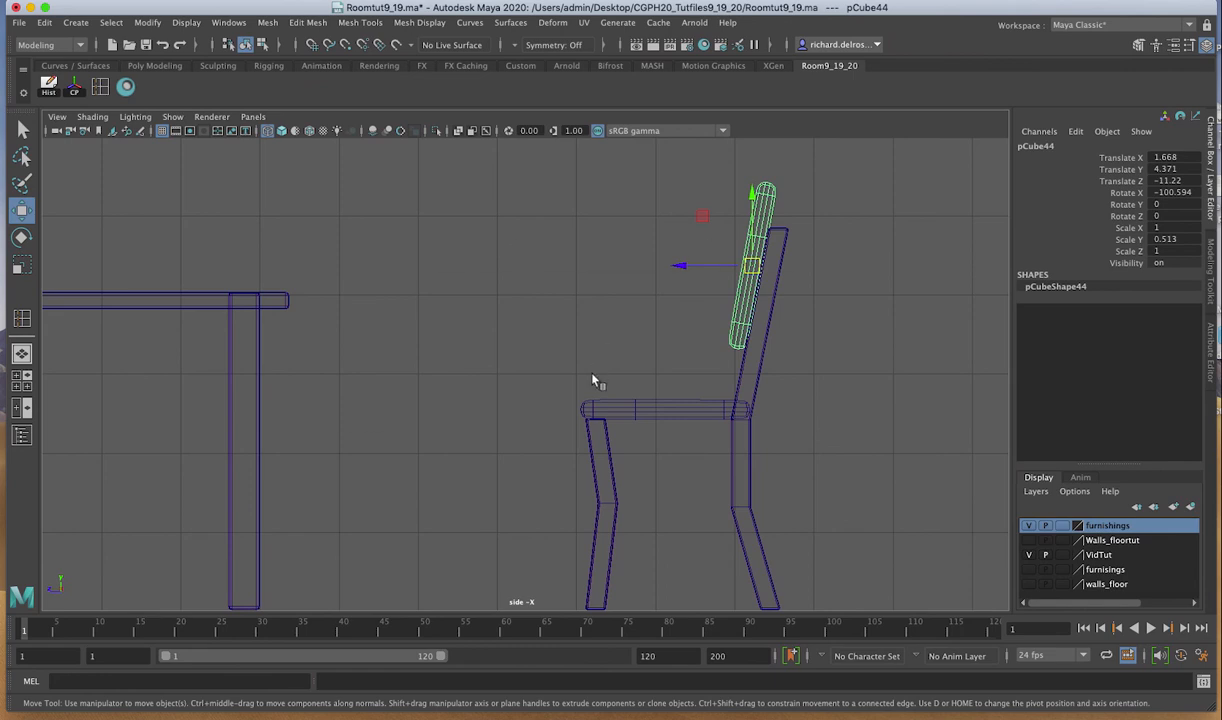
Step: Unsmooth the backrest, shorten it by scaling Z to about 0.522 in the front view, and raise it to about Y 4.47
key(space)
key(space)
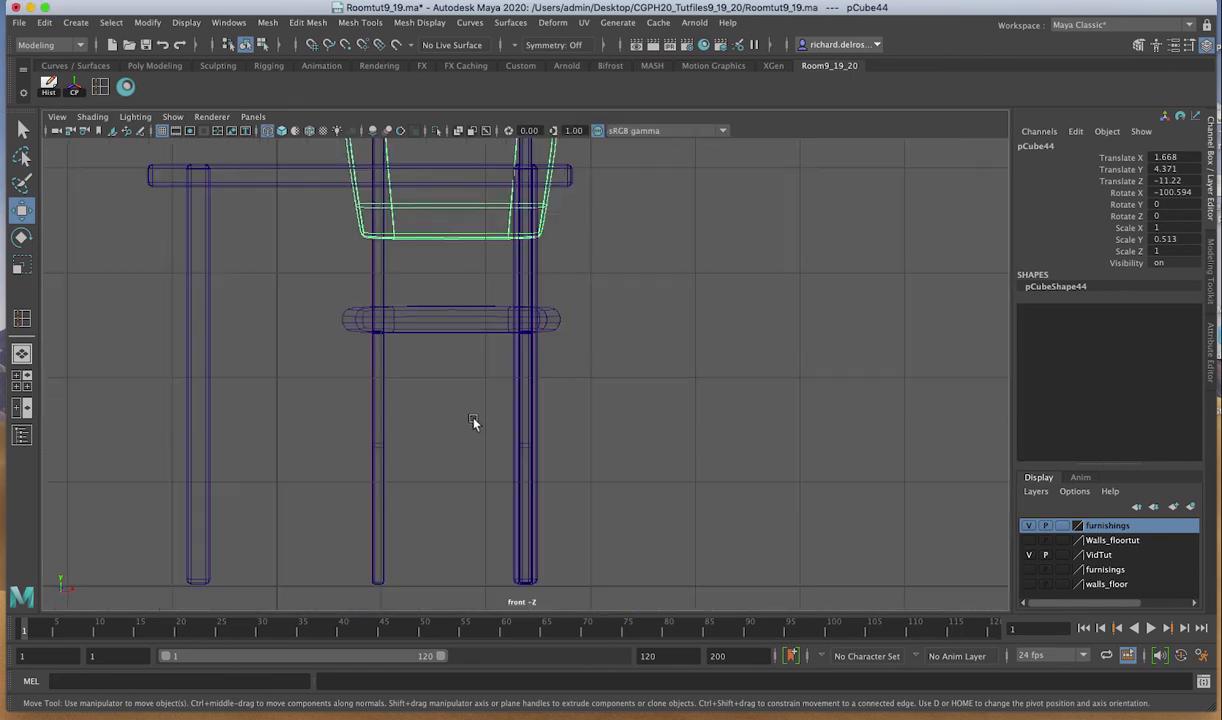
key(f)
scroll(551, 486, down, 3)
scroll(510, 423, up, 1)
key(d)
key(1)
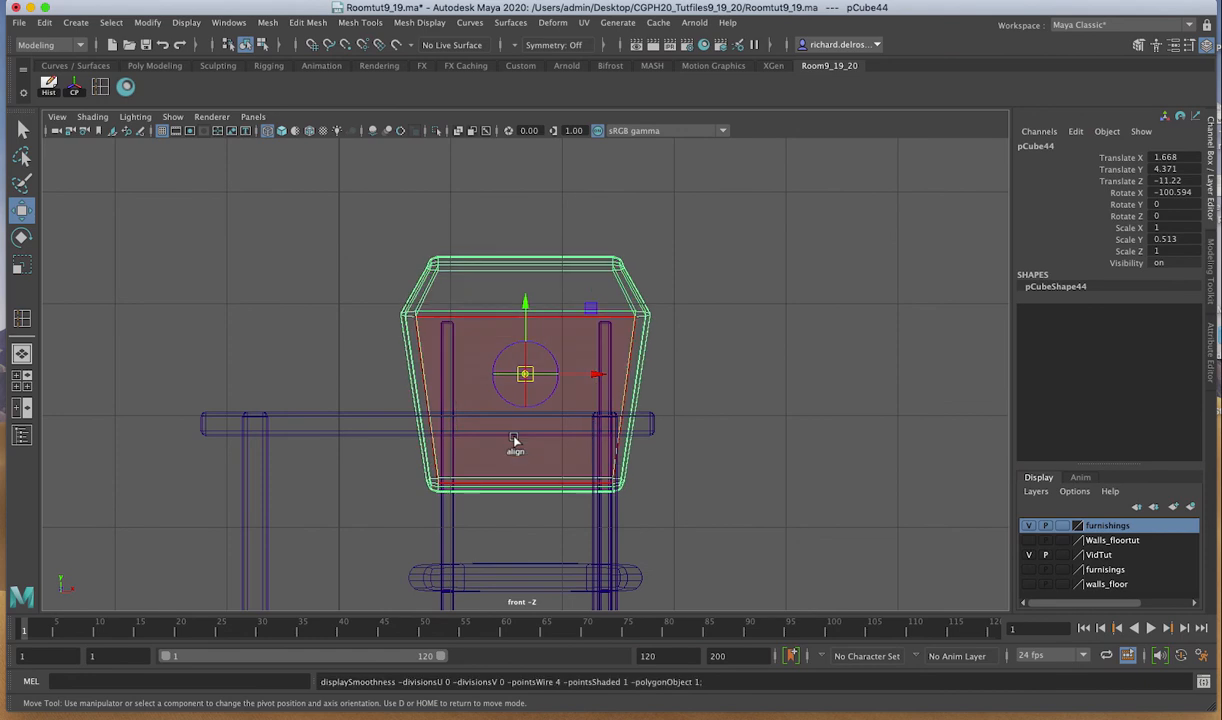
key(r)
drag(527, 312, 524, 338)
key(w)
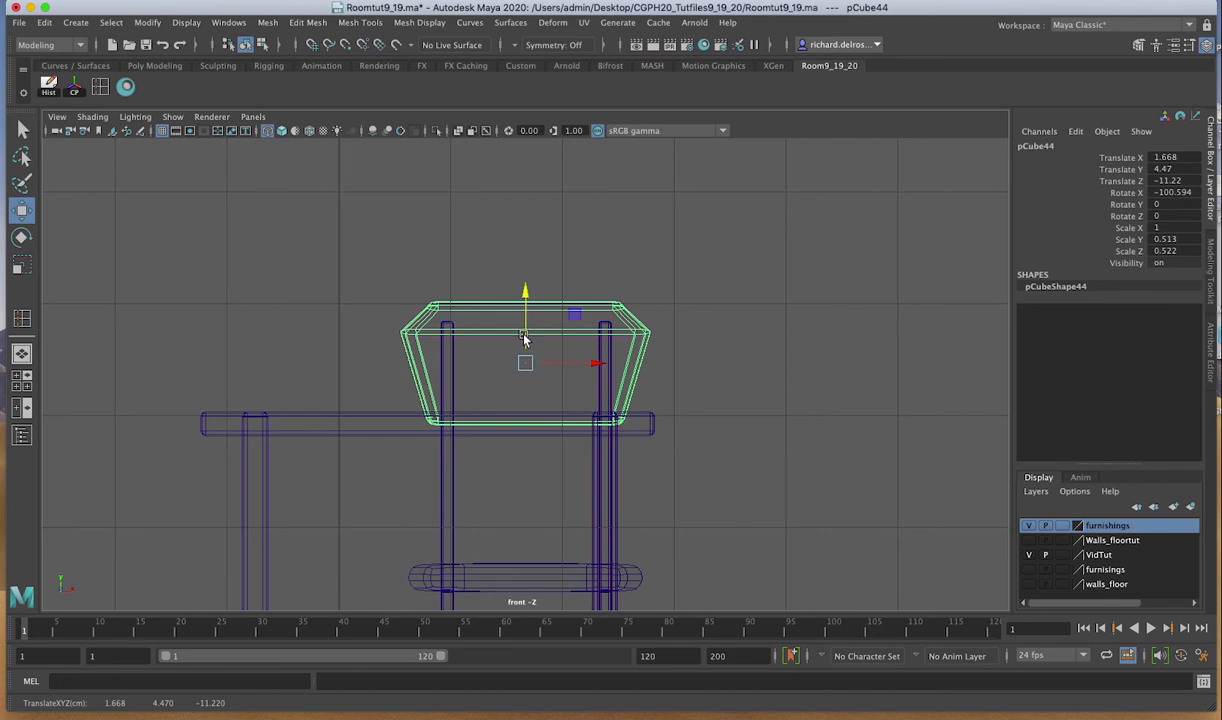
Step: Thin the backrest by scaling it along Y to about 0.318
key(space)
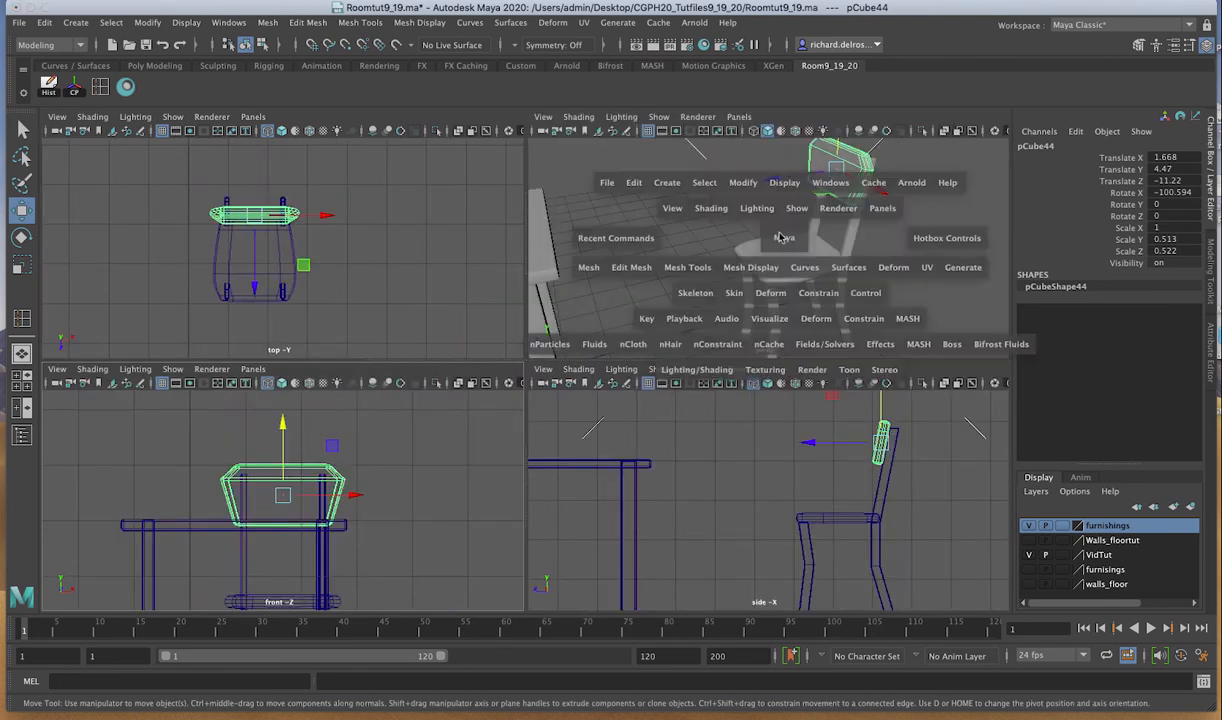
key(space)
alt+drag(769, 251, 696, 341)
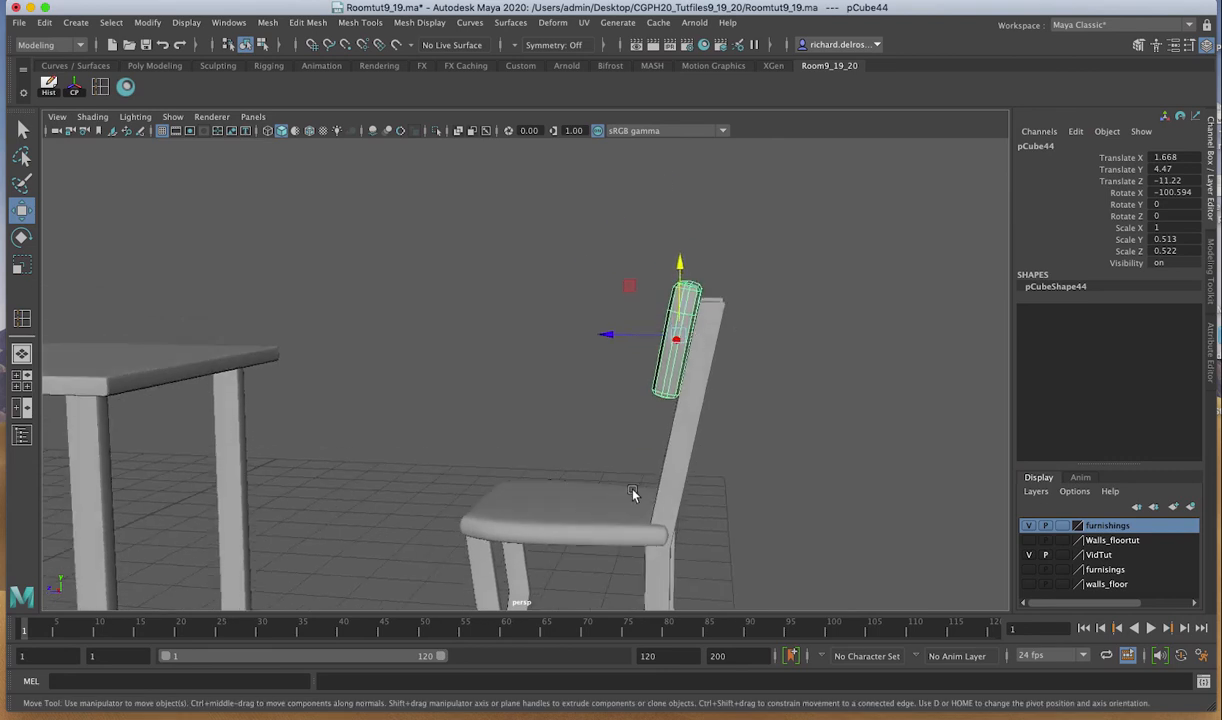
key(r)
drag(745, 350, 718, 355)
Step: Move the backrest along Z to about -11.29 in the side view so it meets the back legs
key(space)
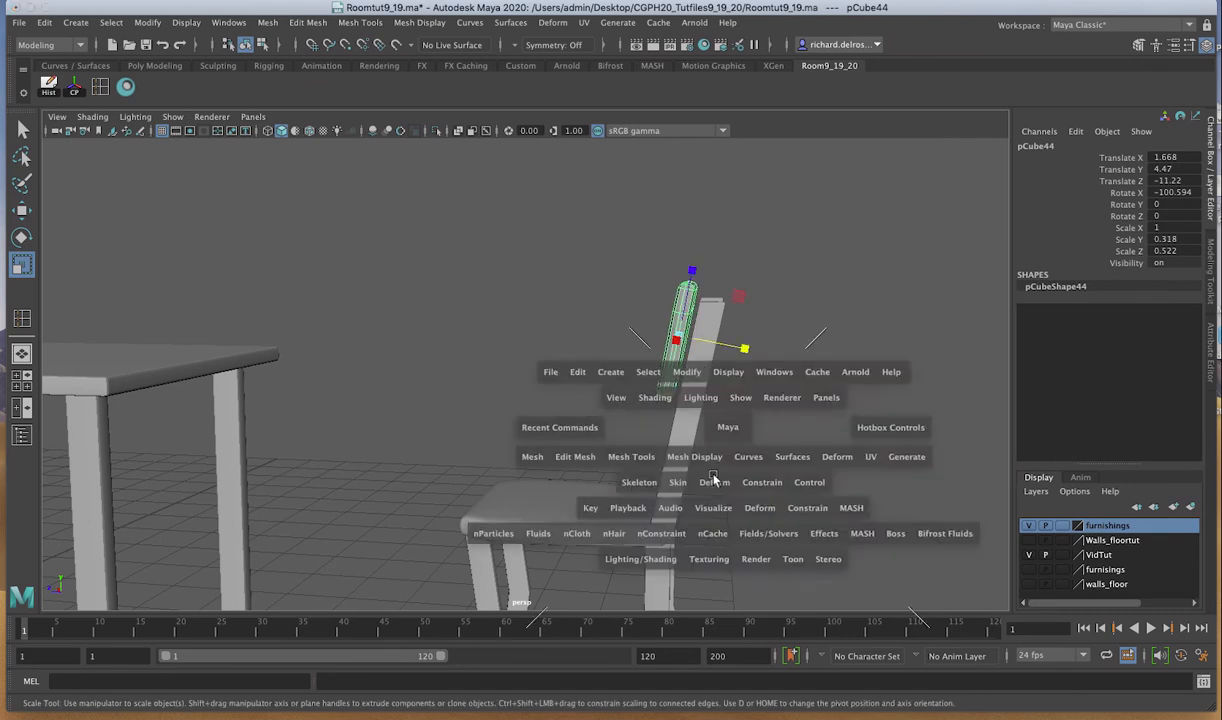
key(space)
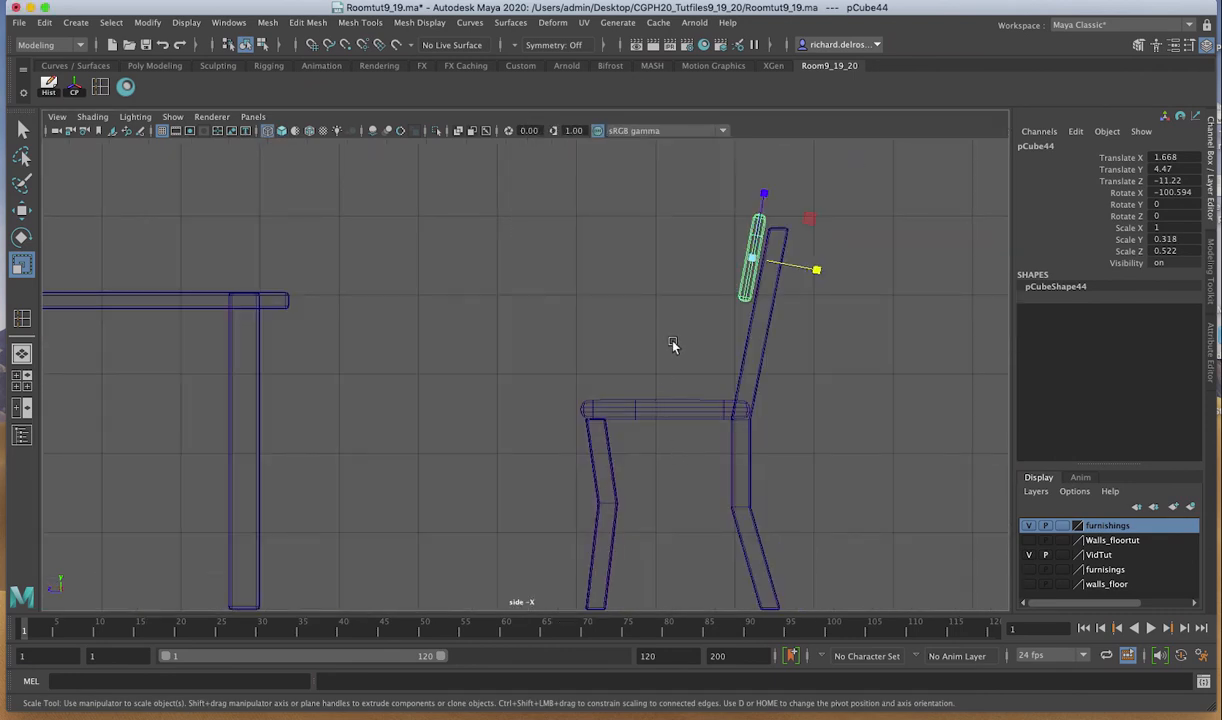
key(f)
scroll(676, 458, down, 2)
scroll(657, 460, up, 2)
scroll(650, 458, down, 1)
key(w)
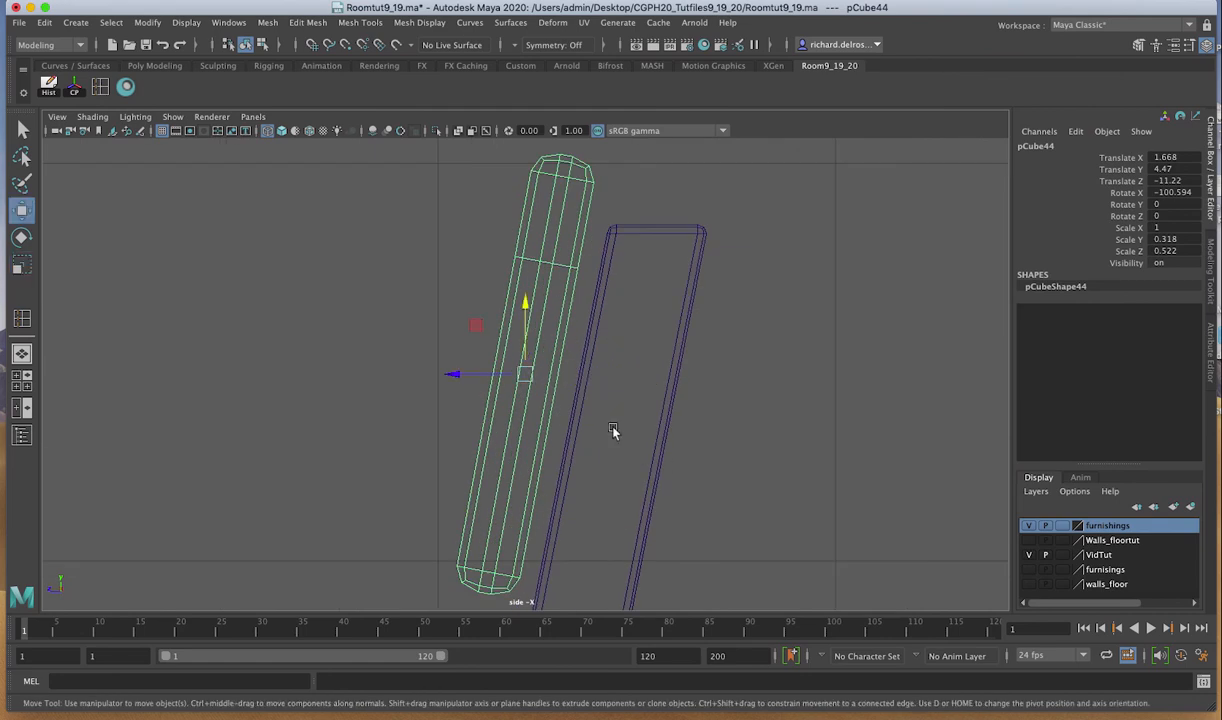
drag(516, 375, 540, 375)
Step: Insert a vertical edge loop down the middle of the backrest
key(space)
key(space)
alt+drag(696, 306, 620, 295)
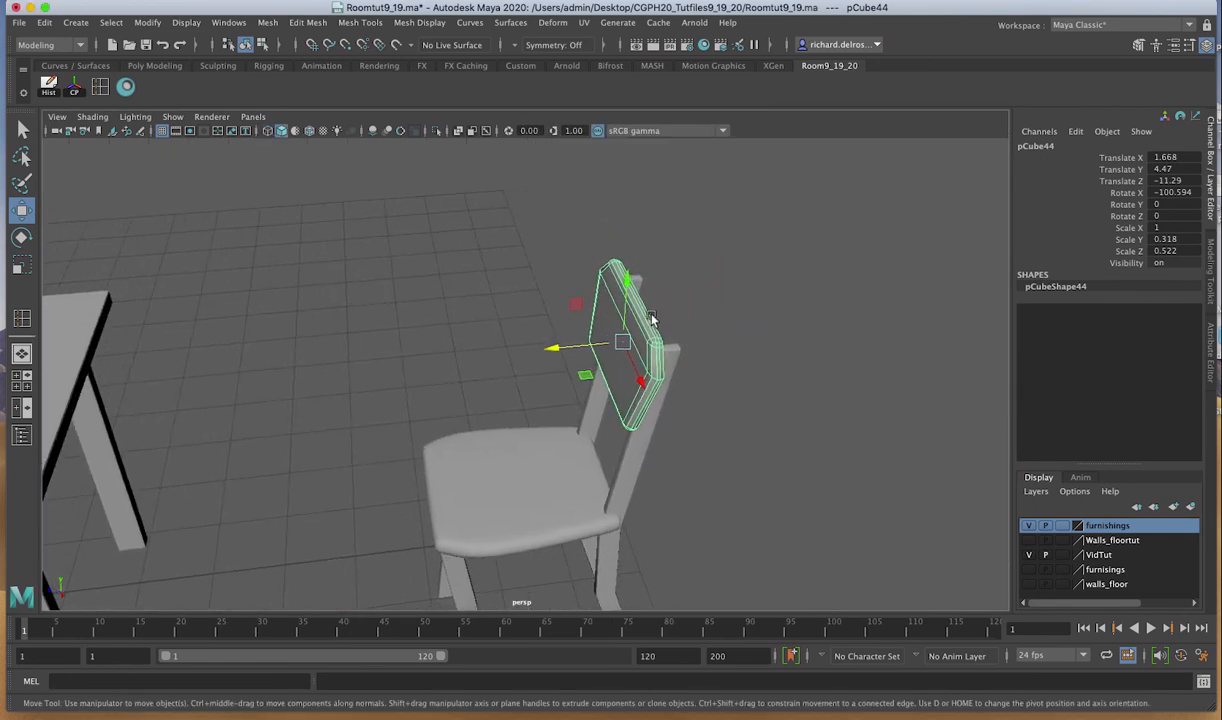
alt+drag(620, 372, 701, 295)
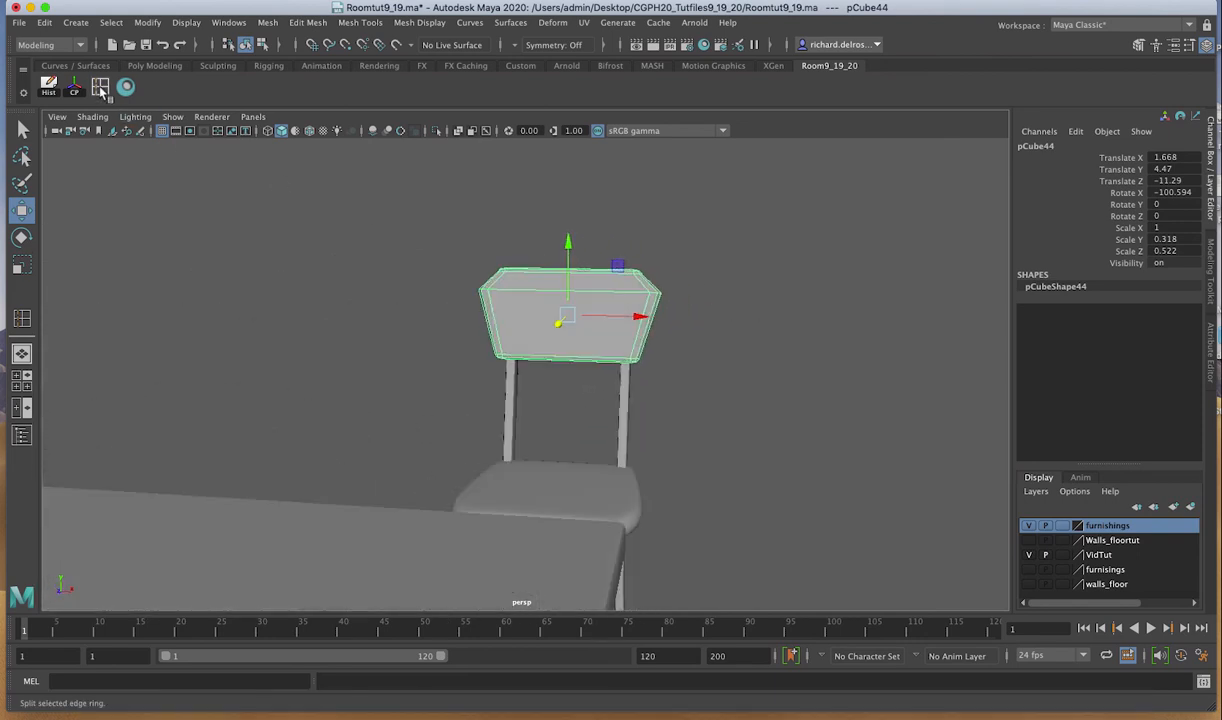
key(y)
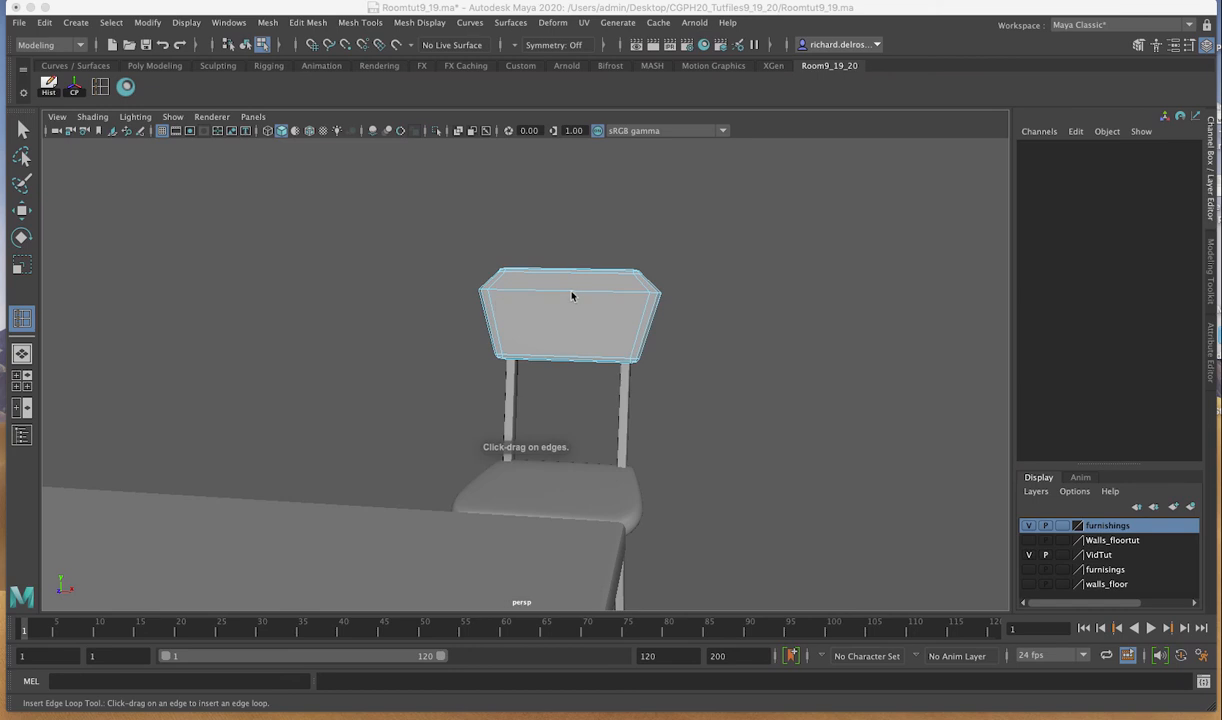
drag(574, 293, 572, 295)
click(569, 296)
Step: Push the backrest's middle edge loop backward along Z to curve it, and turn on smooth preview
alt+drag(480, 305, 495, 262)
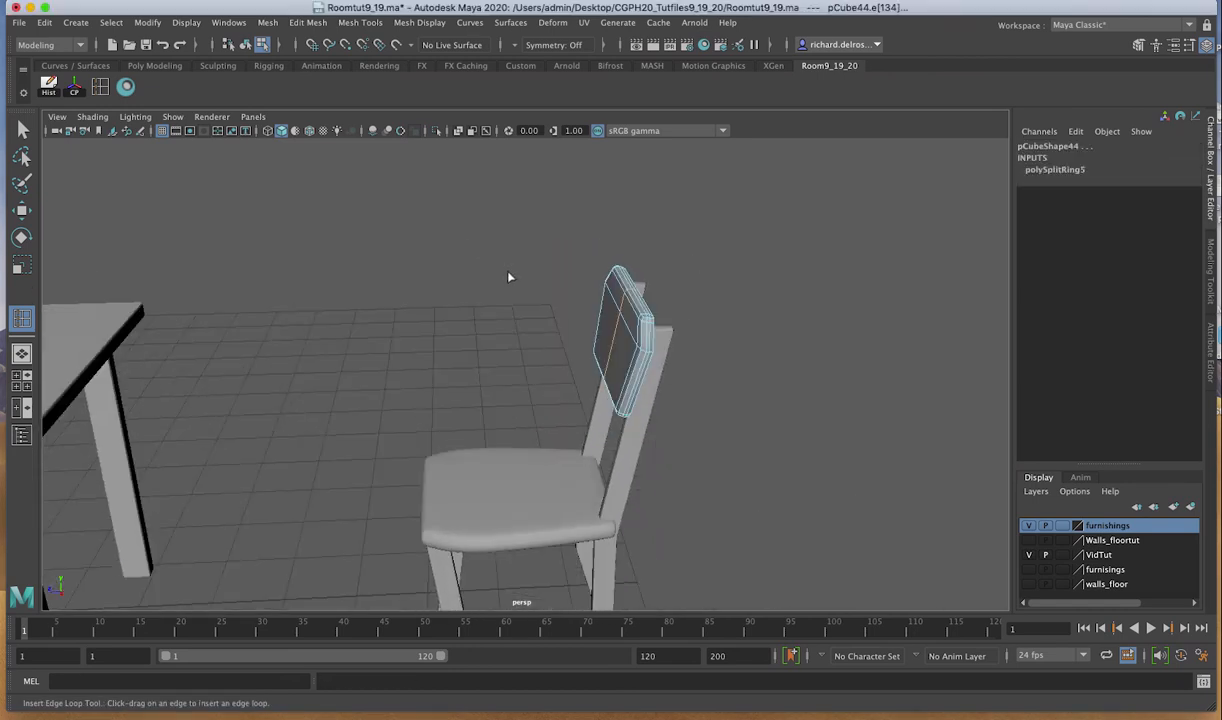
key(w)
drag(550, 337, 510, 302)
key(3)
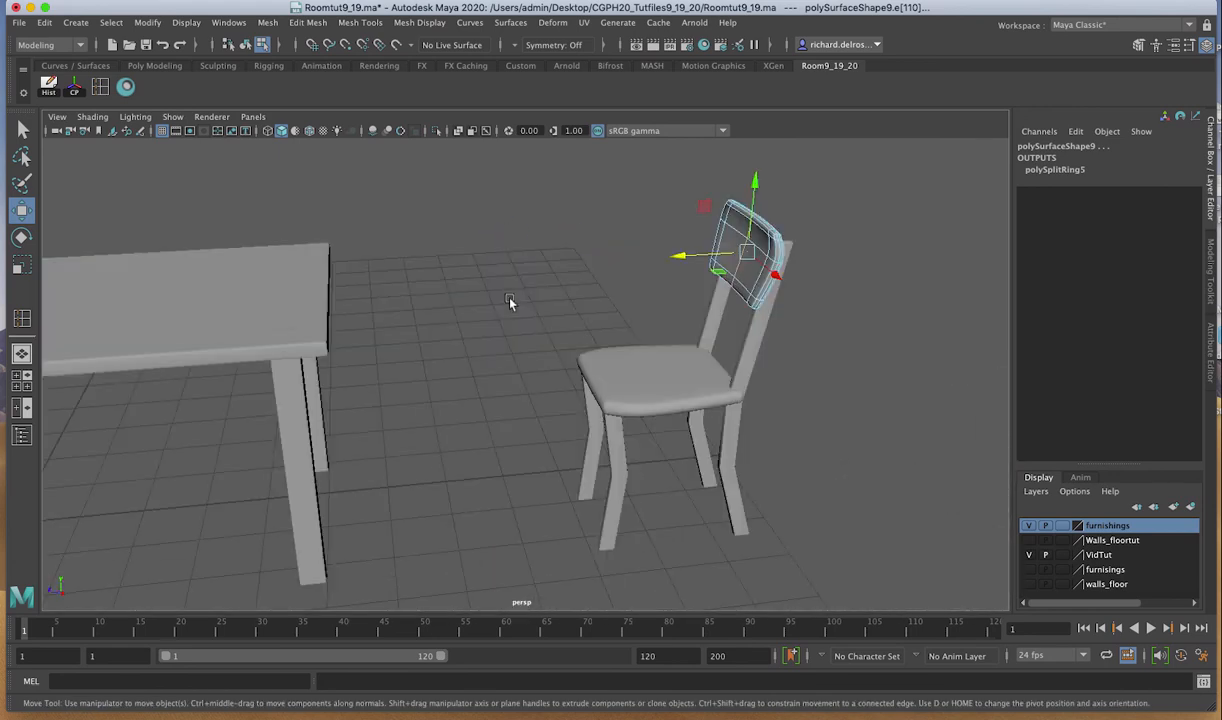
alt+right_drag(504, 313, 655, 357)
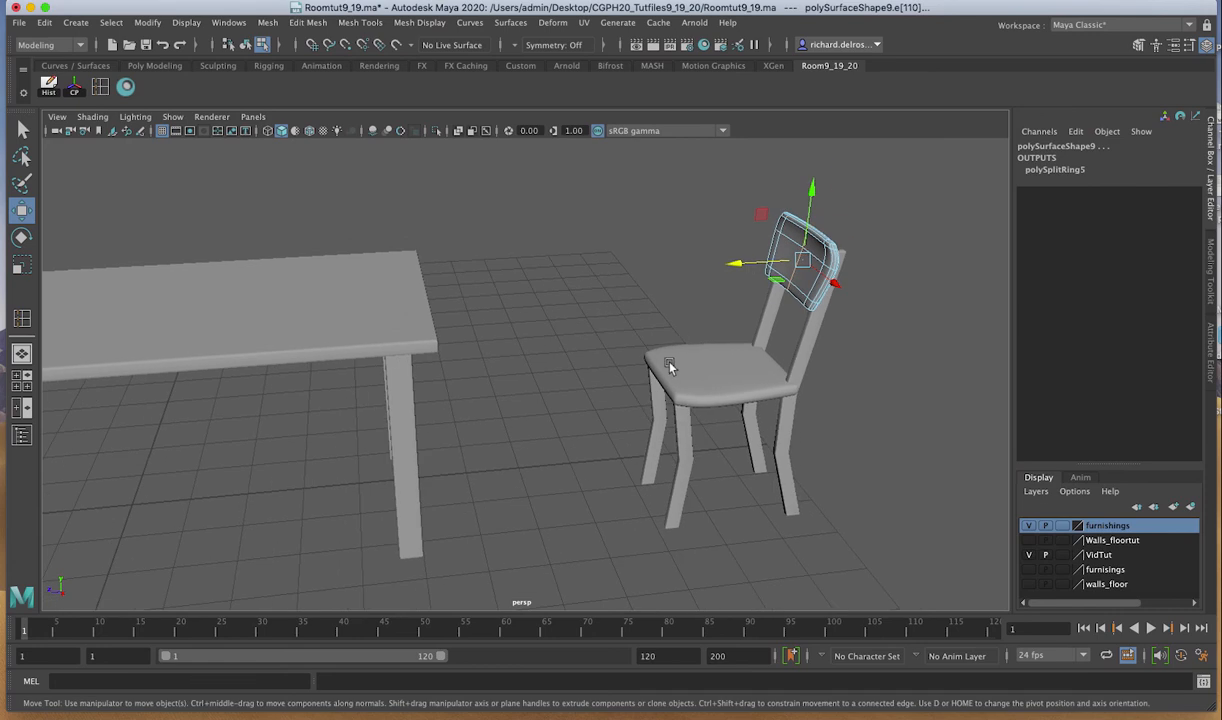